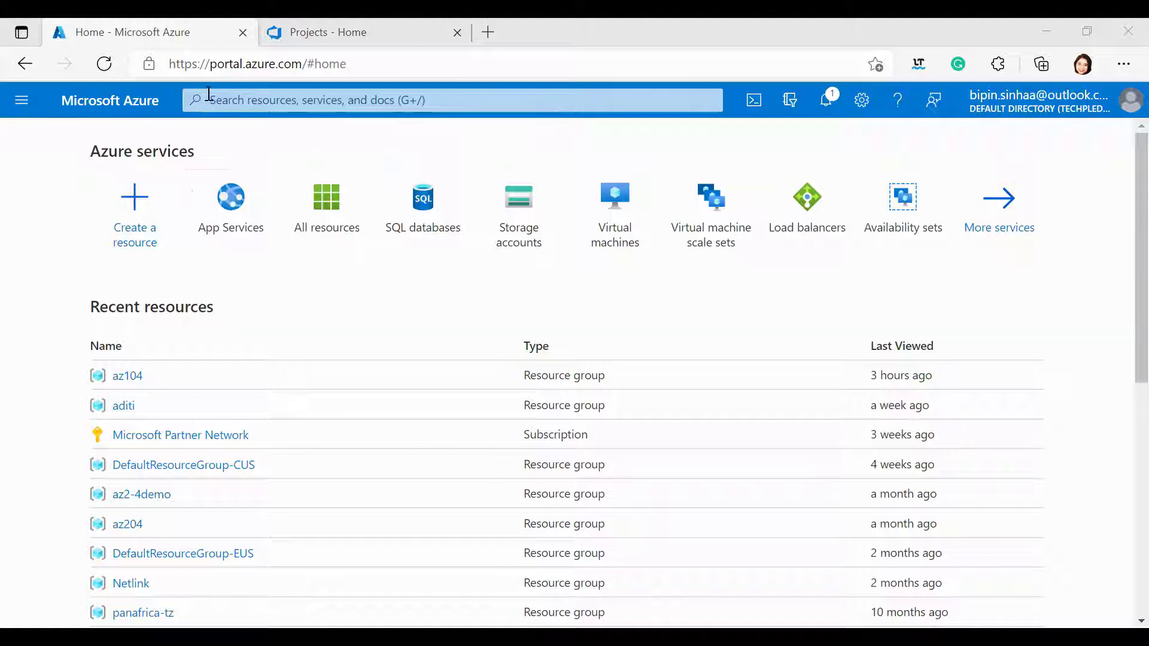
Start a new web app in App Services and assign it to the resource group aditi.
click(236, 215)
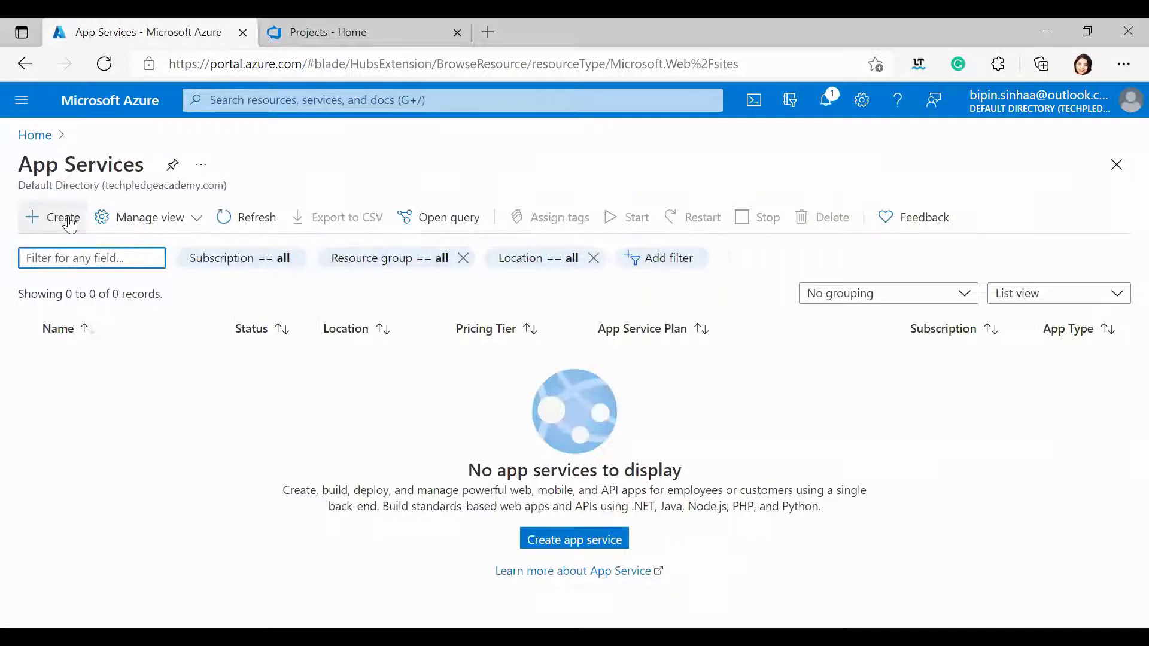
click(67, 218)
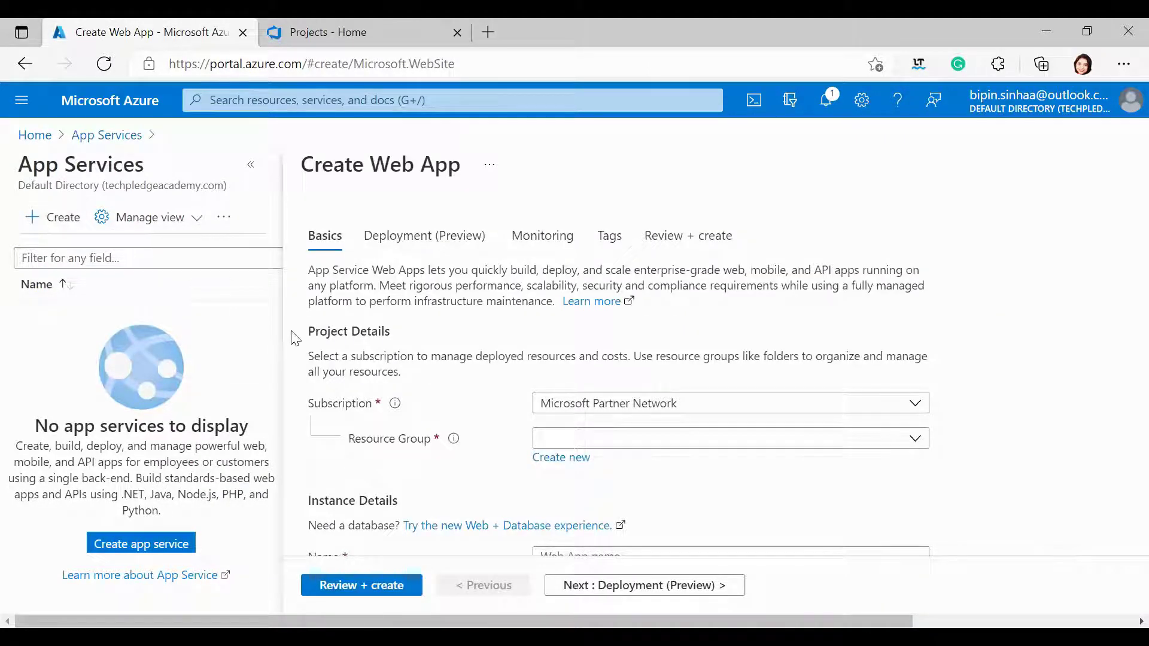
scroll(489, 353, down, 2)
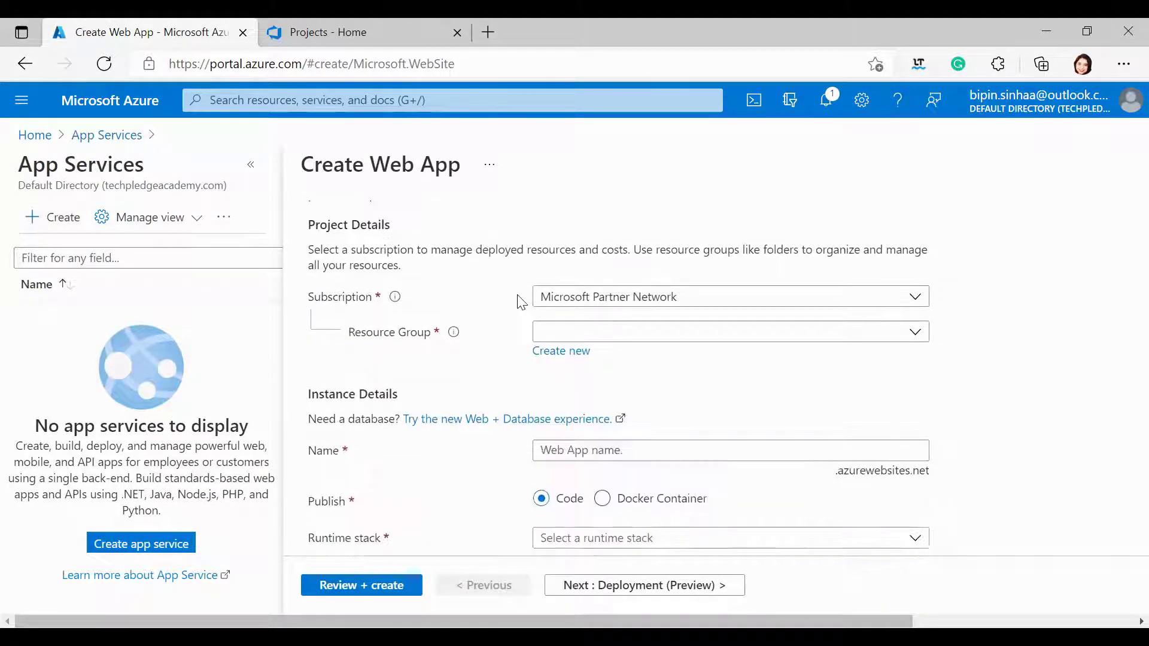
click(585, 332)
click(569, 392)
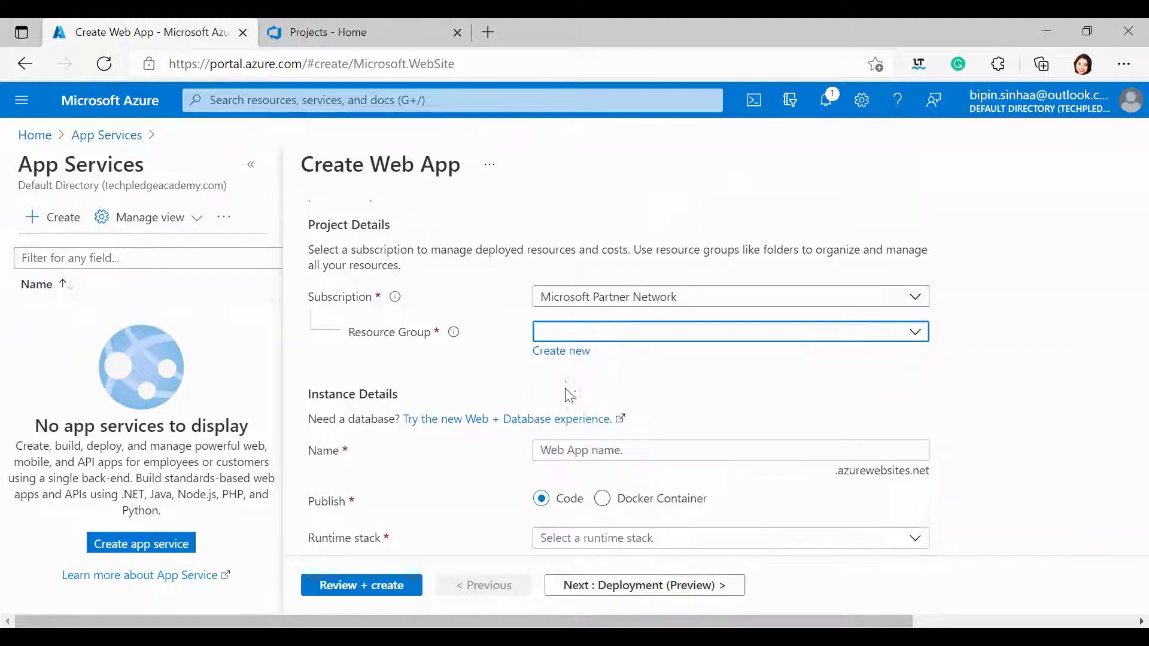
Name the web app tpcsapp and select ASP.NET V4.8 as its runtime stack.
scroll(548, 333, down, 3)
click(564, 292)
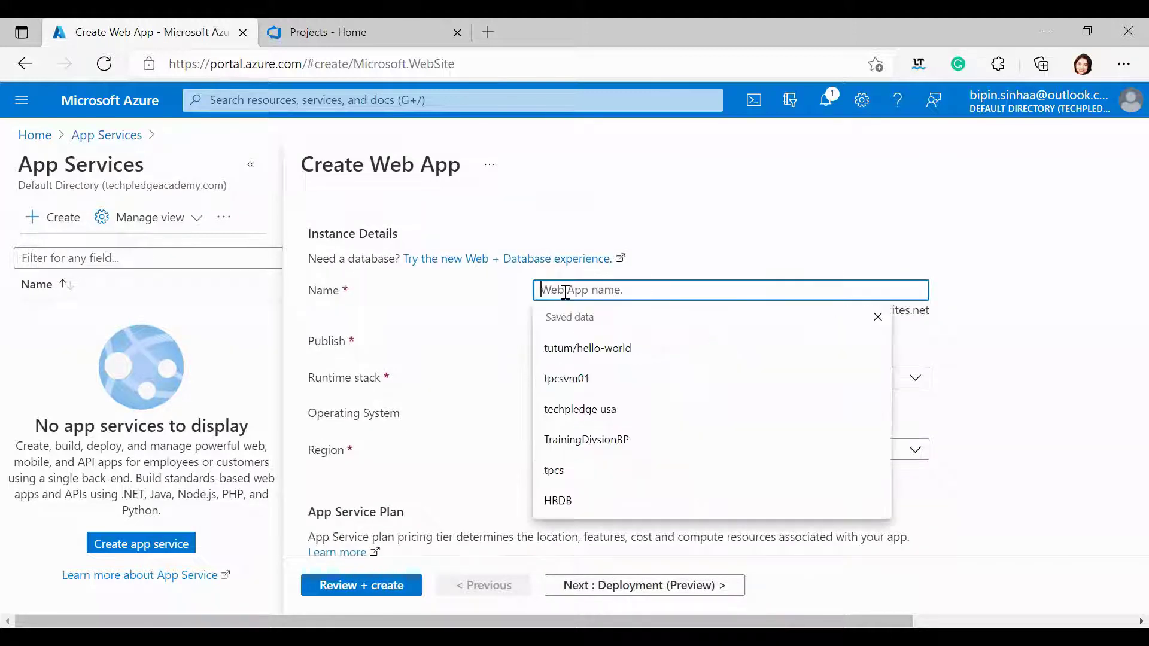
text(tpcsapp)
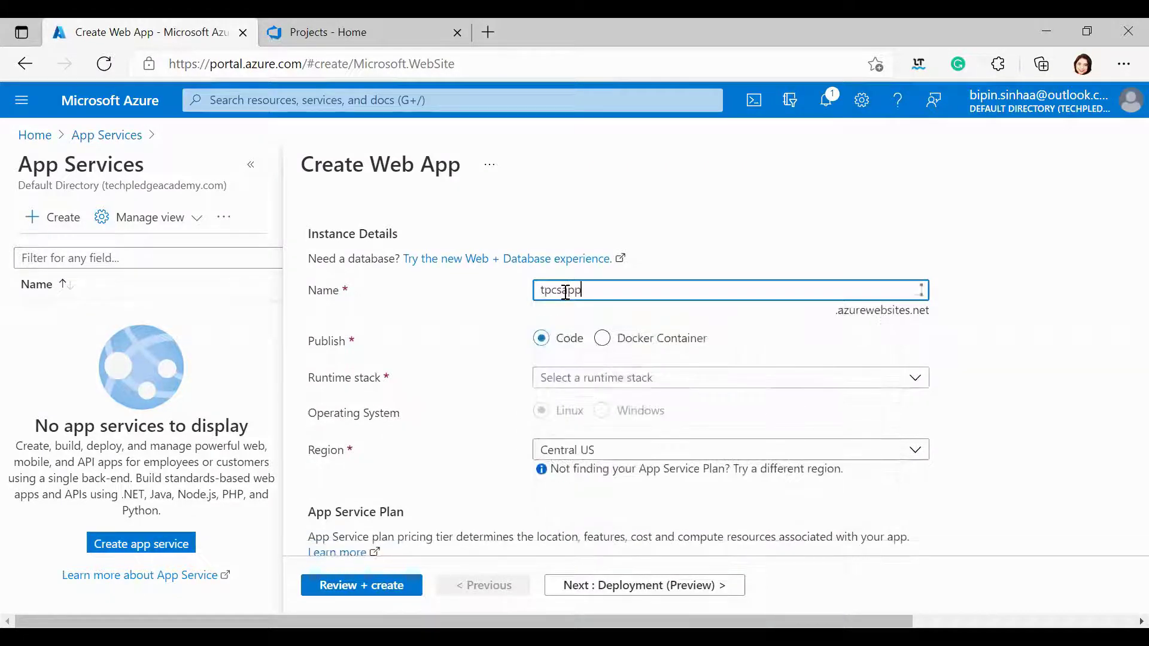
click(598, 378)
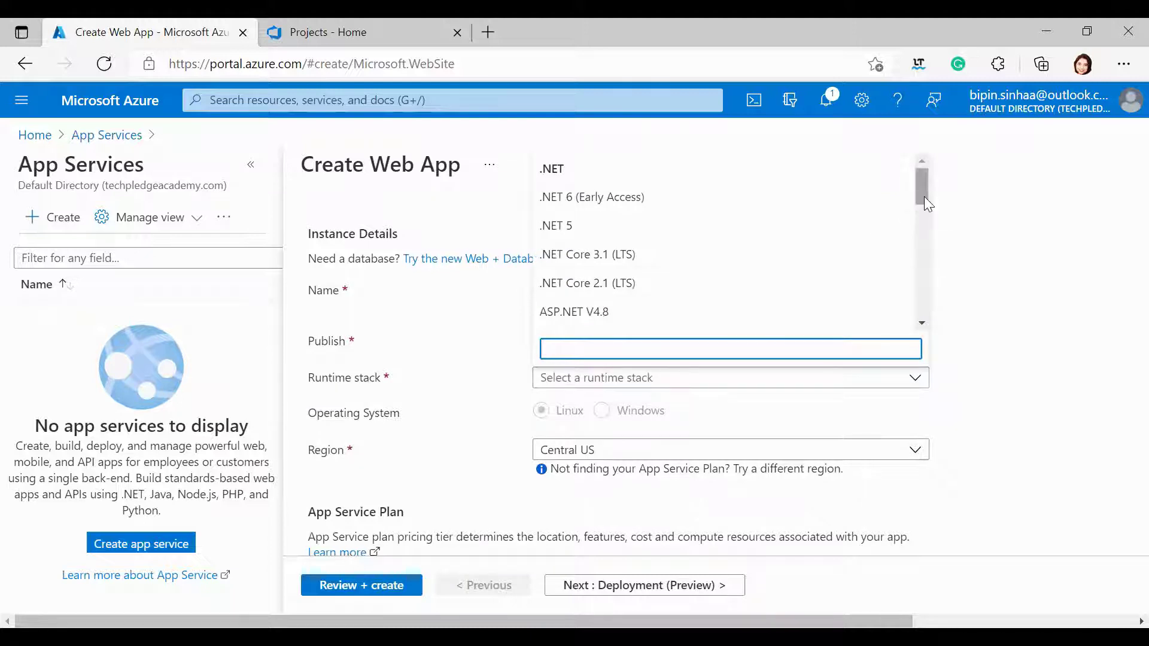
drag(923, 199, 930, 222)
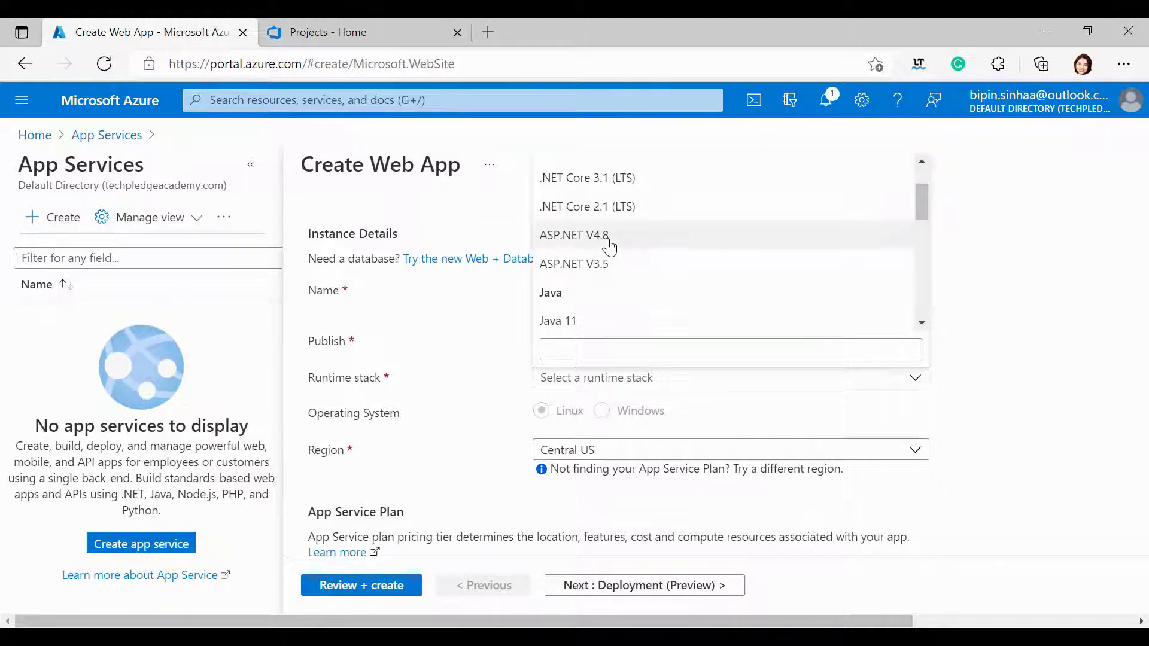
click(609, 245)
Keep the default plan, deployment, monitoring and tag settings, and create the web app.
scroll(610, 245, down, 3)
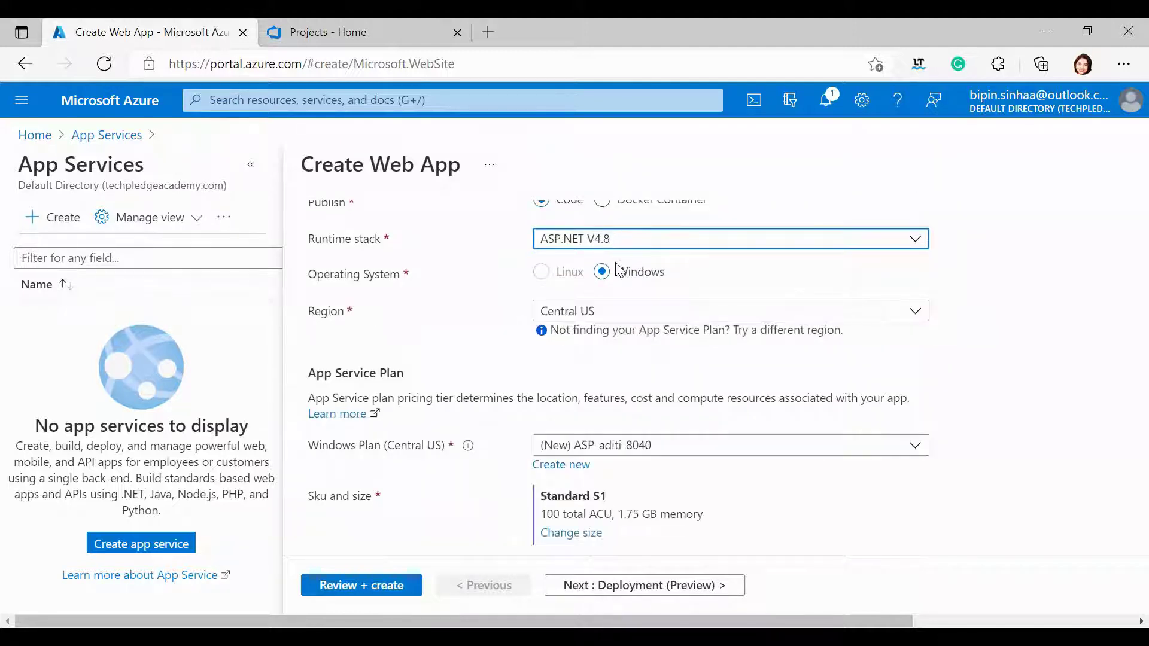
scroll(614, 328, down, 1)
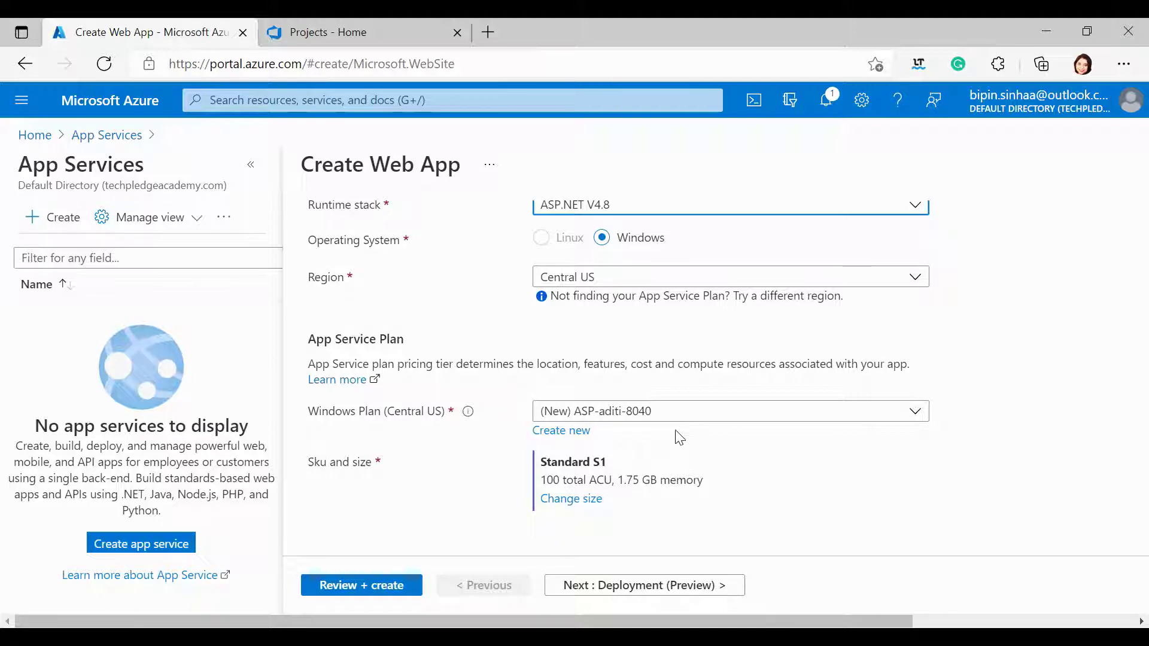
click(631, 588)
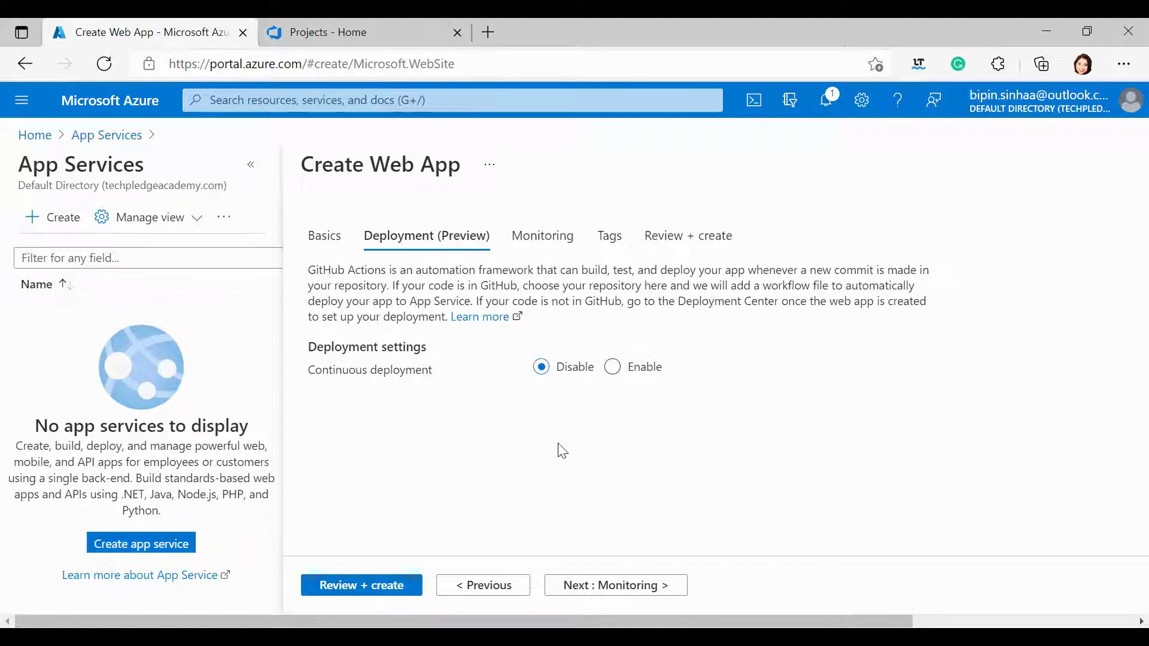
click(599, 589)
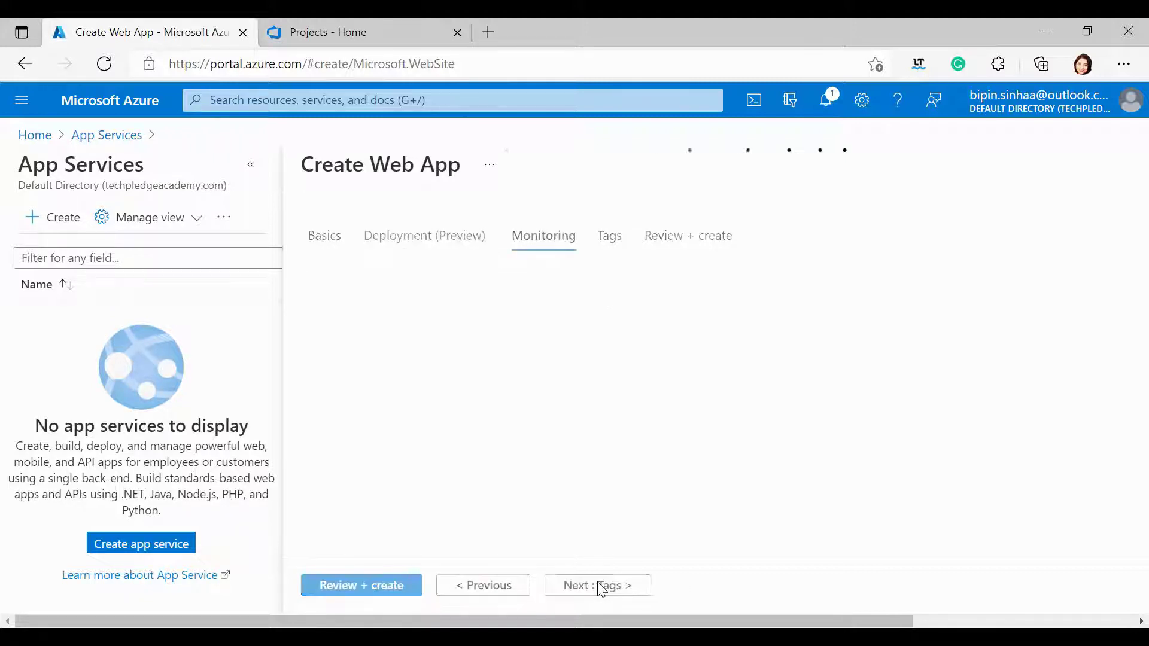
click(599, 590)
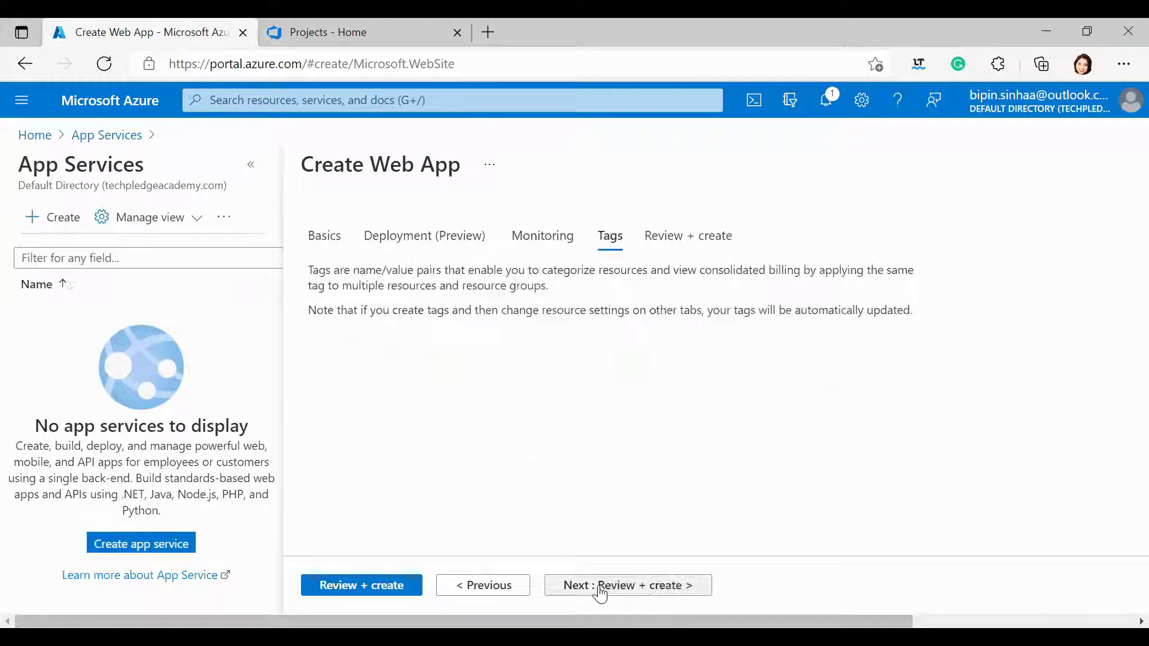
click(373, 587)
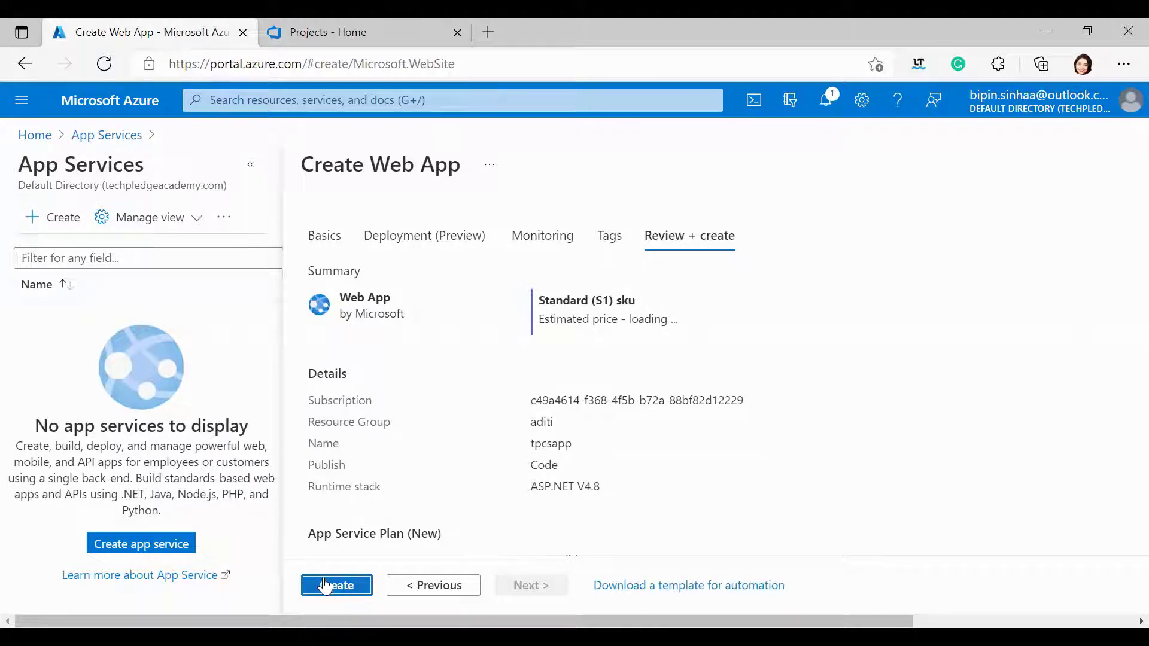
click(329, 585)
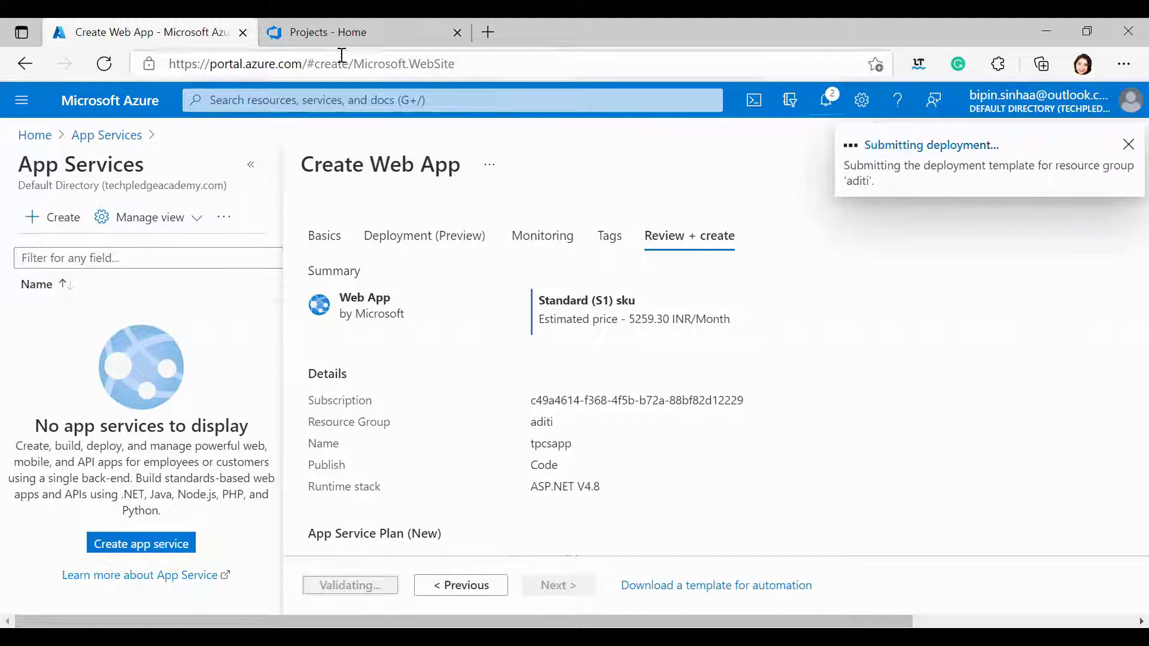
Switch to Azure DevOps and create a public project named tpcsappproject in NetLinkOrganization.
click(345, 46)
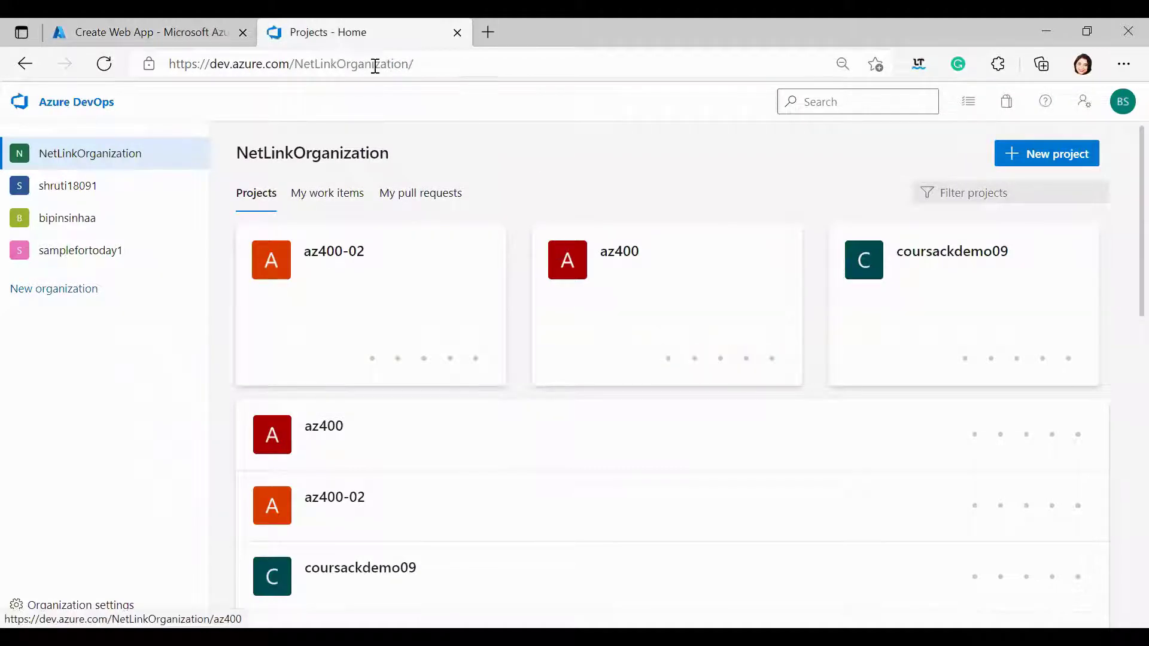
click(1025, 155)
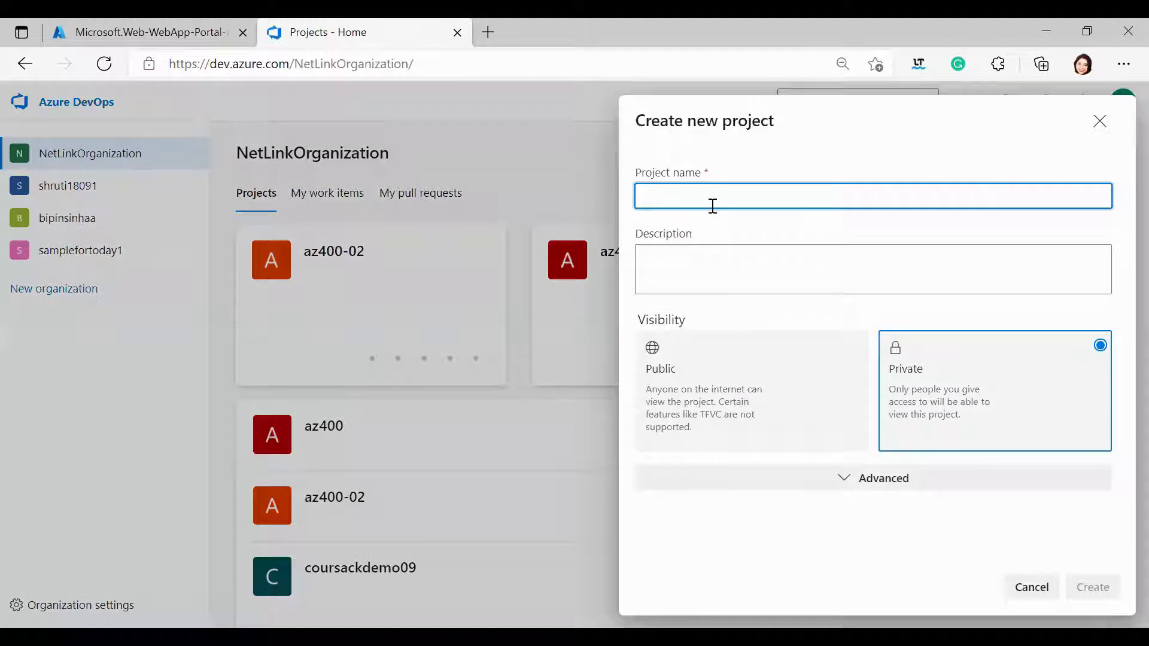
text(tp)
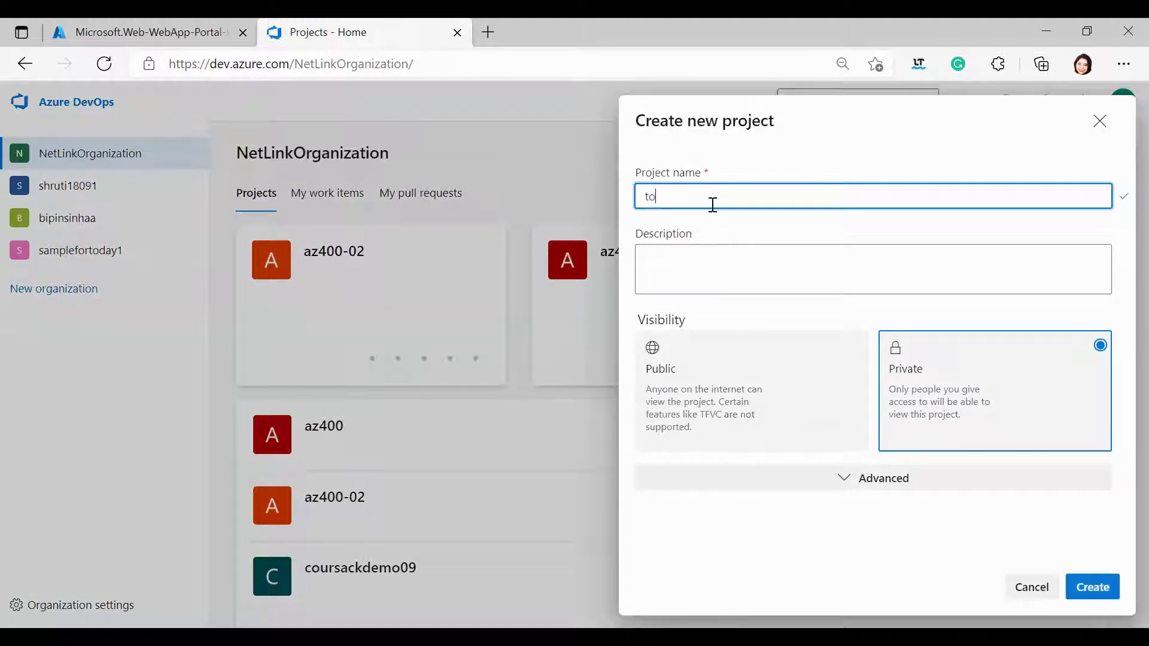
text(cs)
text(p)
text(pppr)
text(oject)
click(716, 394)
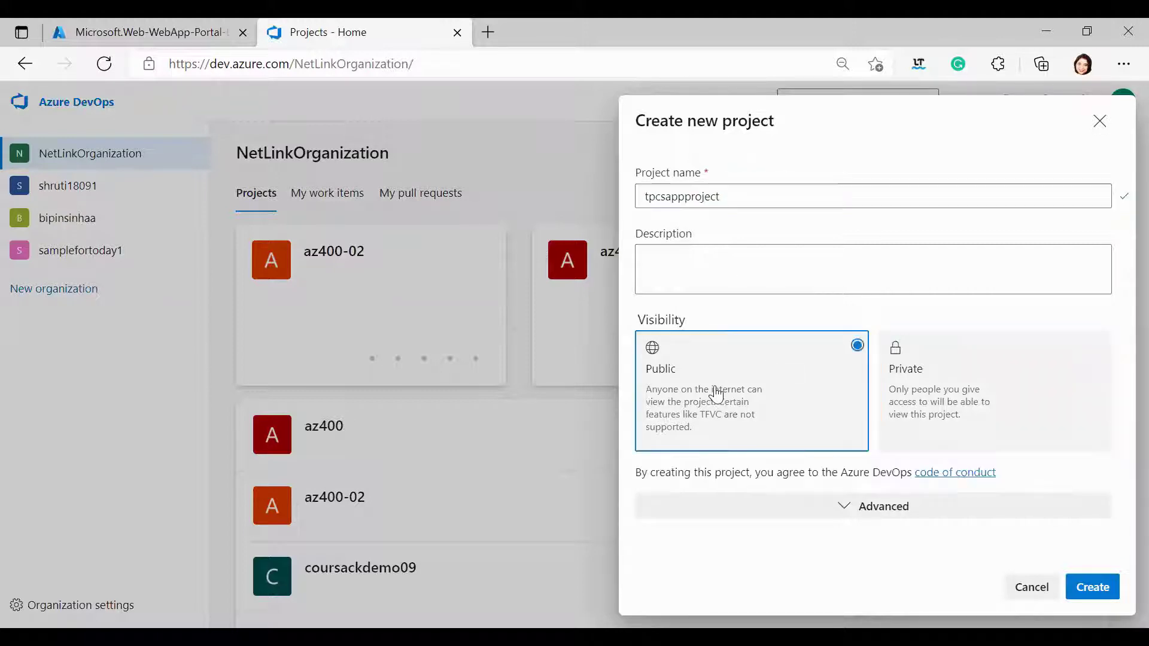
click(1107, 592)
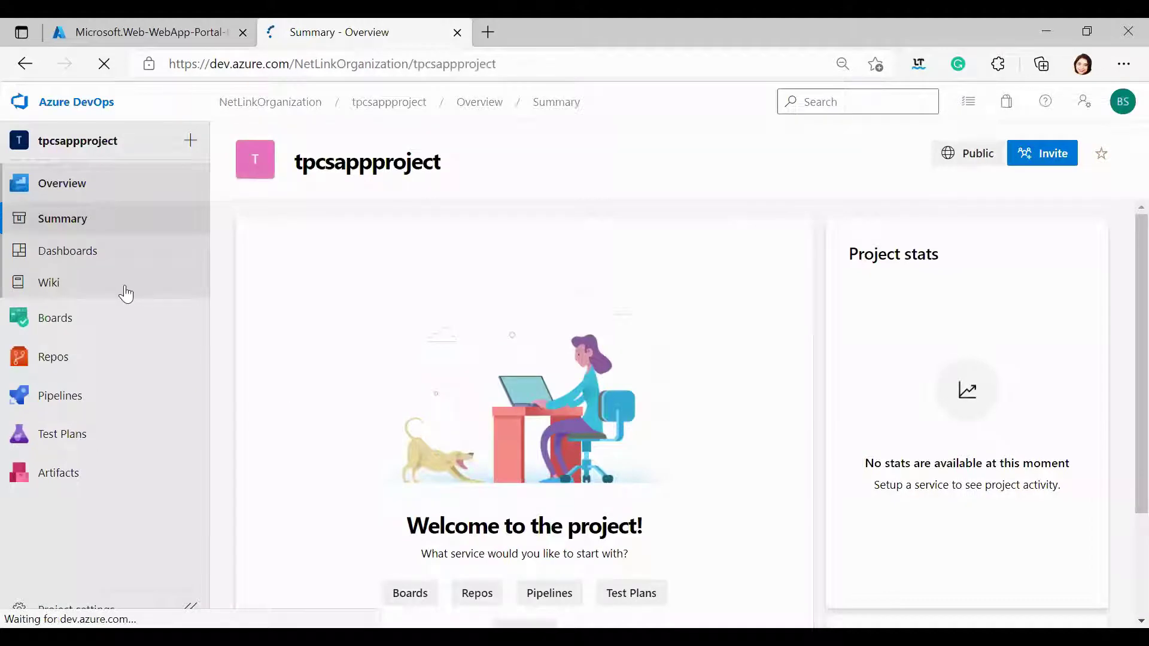
Create a build pipeline in tpcsappproject that takes its code from the ASPDOTNet repository on GitHub.
mouse_move(117, 409)
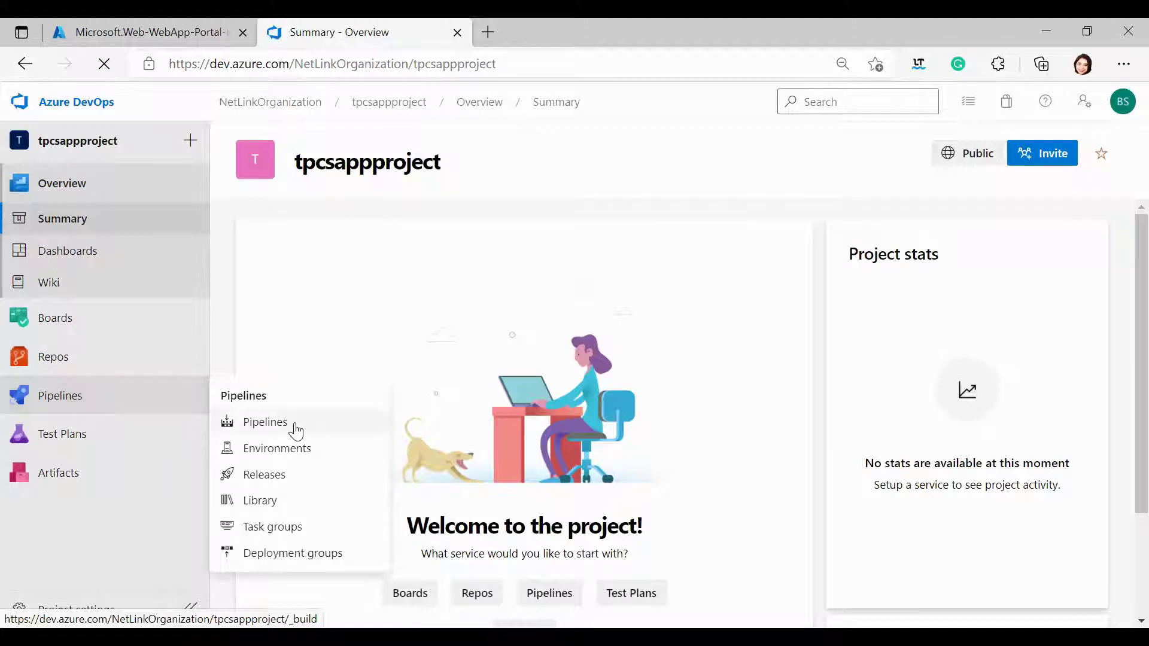
click(265, 422)
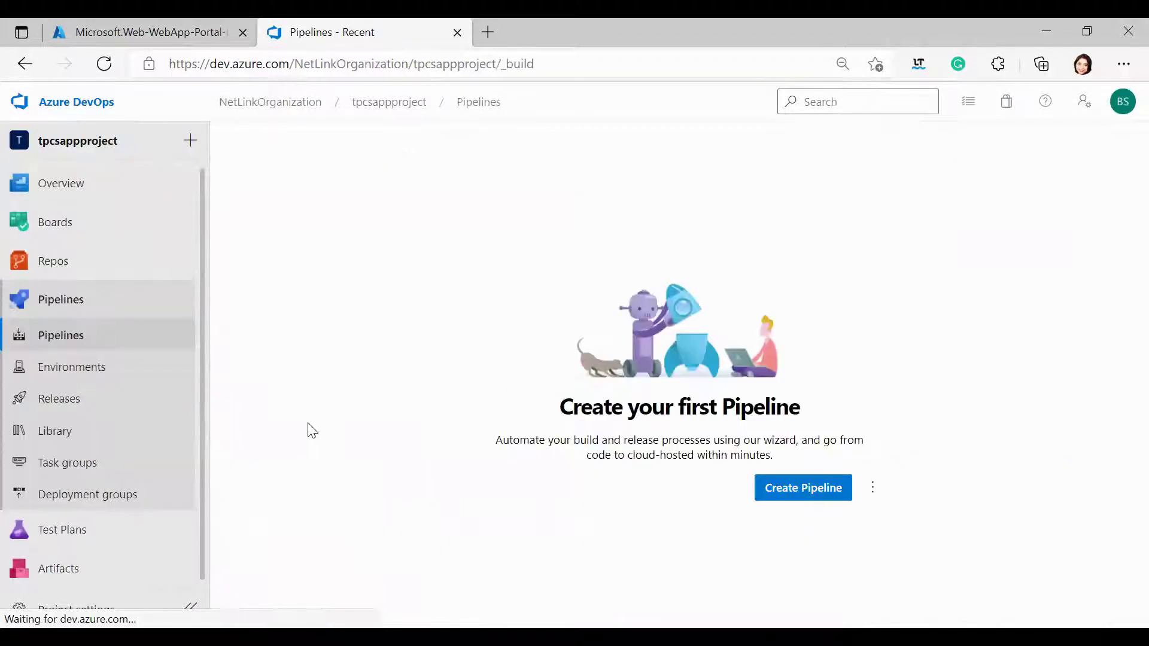
click(801, 486)
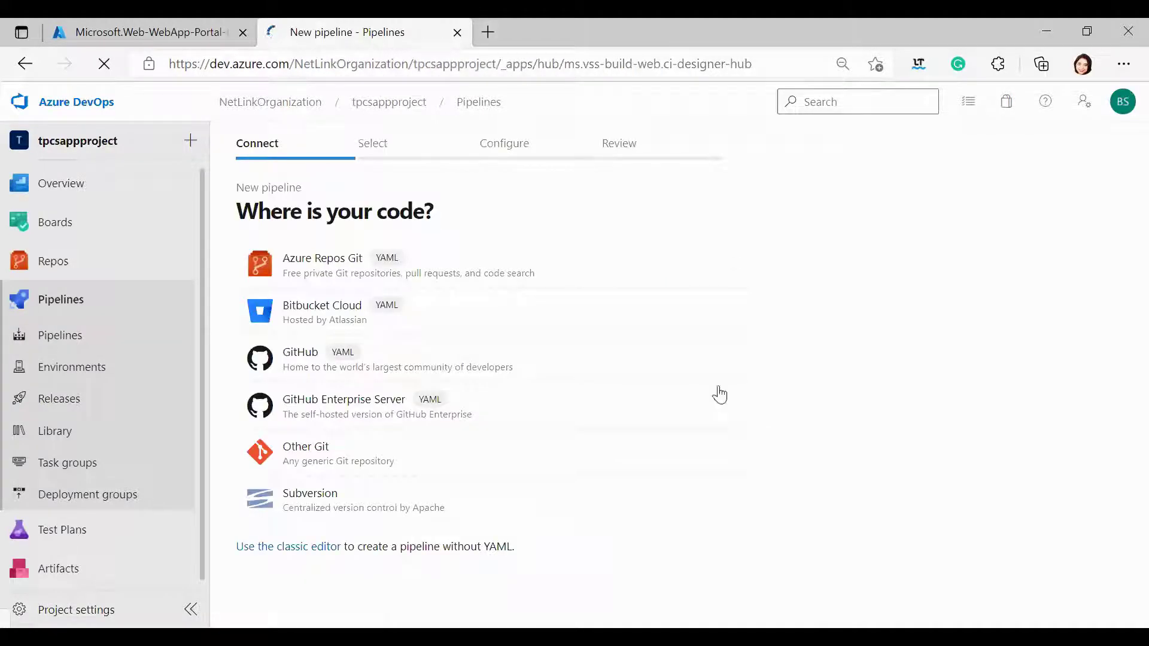
click(320, 372)
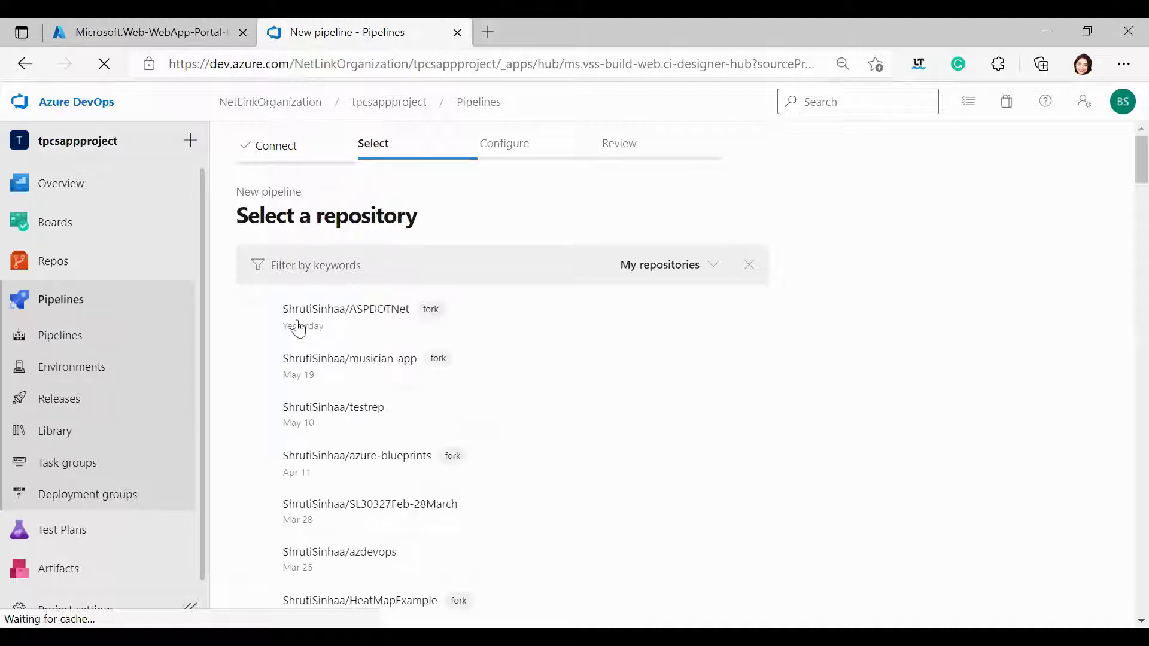
click(337, 339)
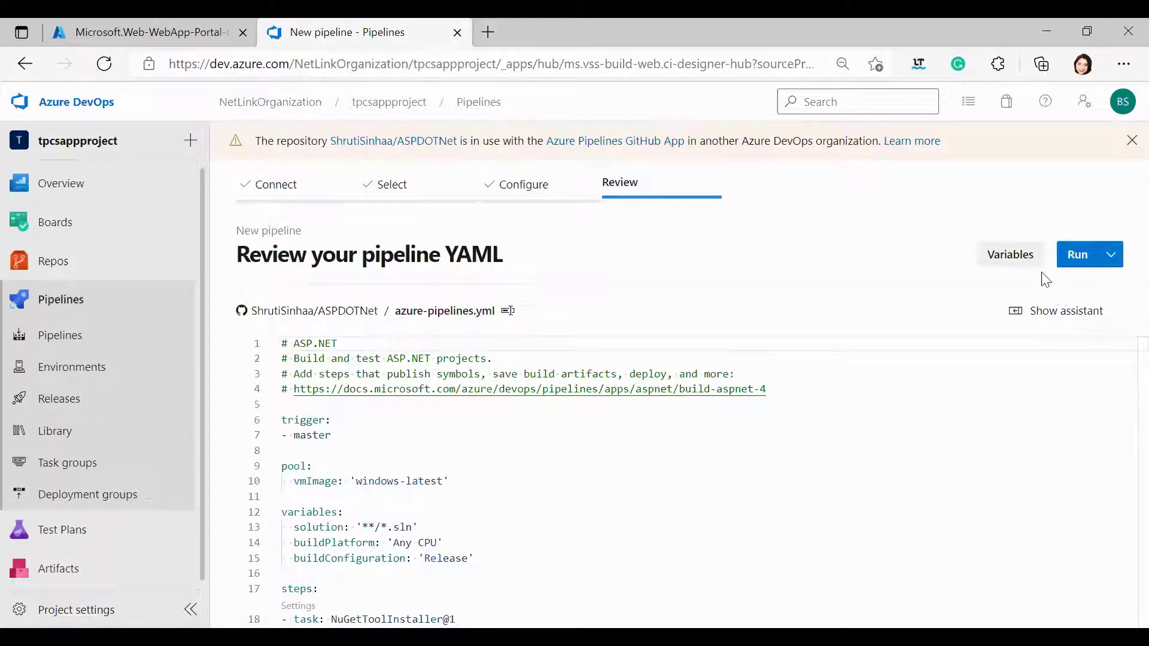
Review the azure-pipelines.yml definition and run the new pipeline.
scroll(1056, 409, down, 4)
scroll(1056, 409, down, 5)
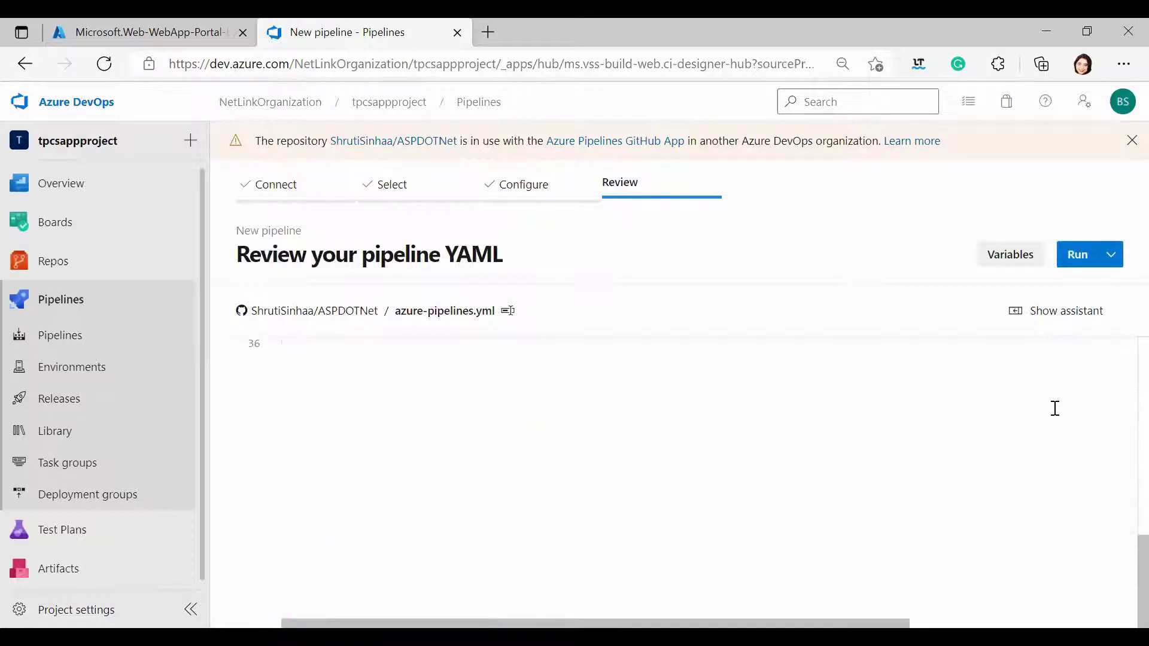
scroll(1055, 407, up, 7)
scroll(1054, 404, up, 2)
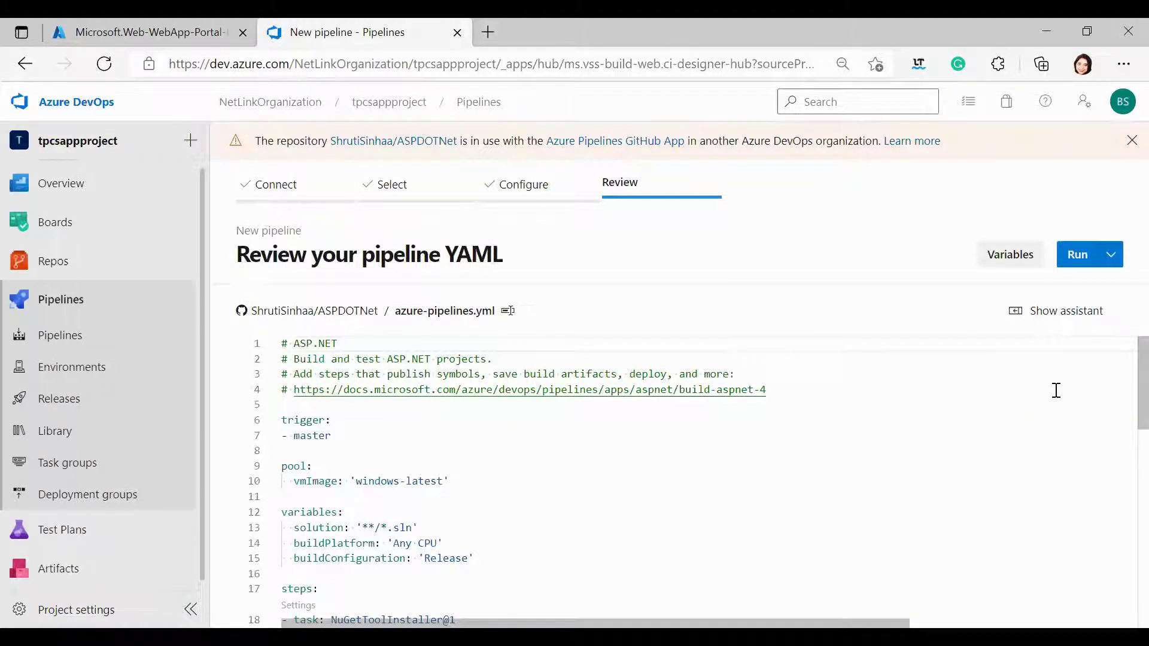
click(1087, 271)
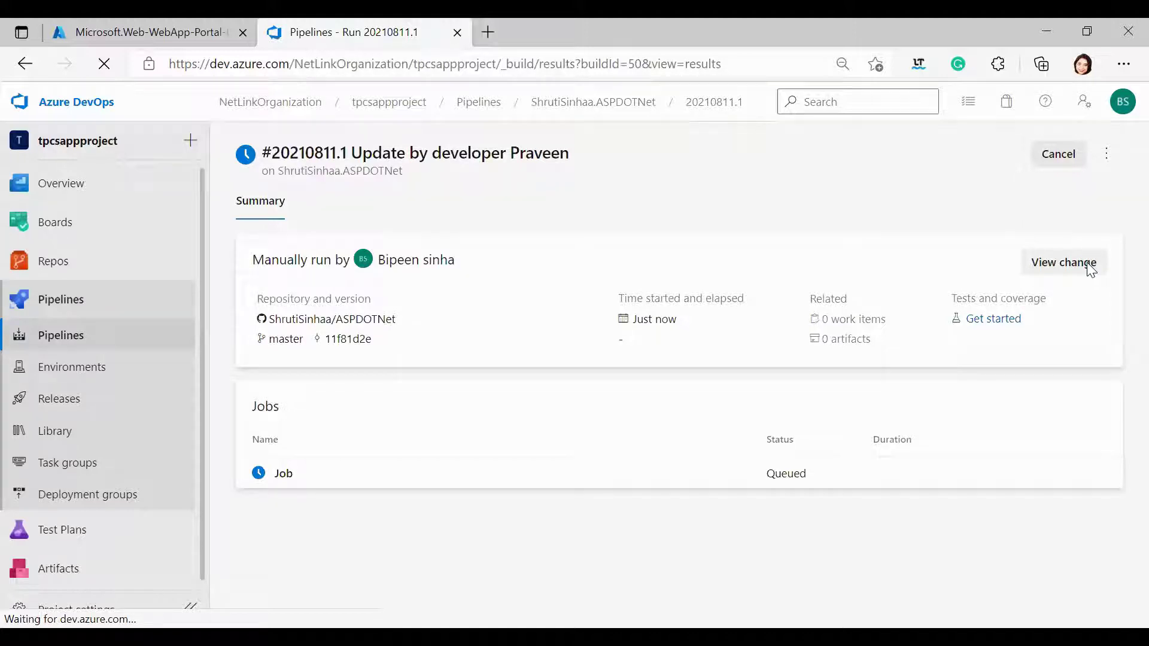
Open the run's job log and download aspnet-get-started.zip from the published drop artifact.
click(794, 480)
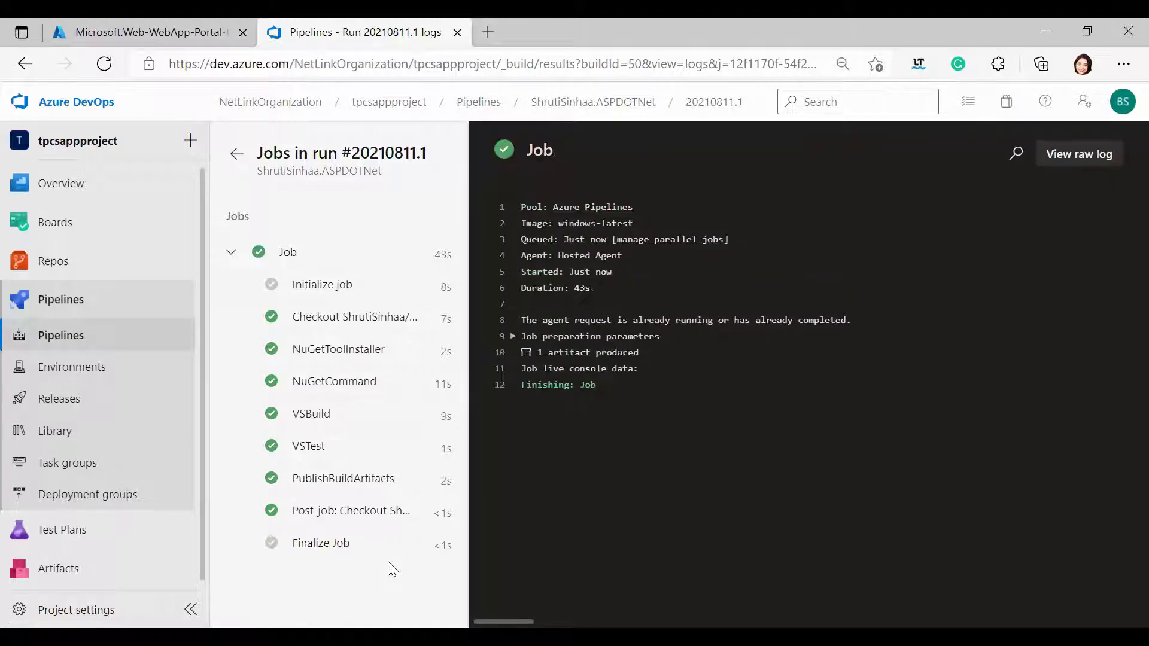
click(560, 351)
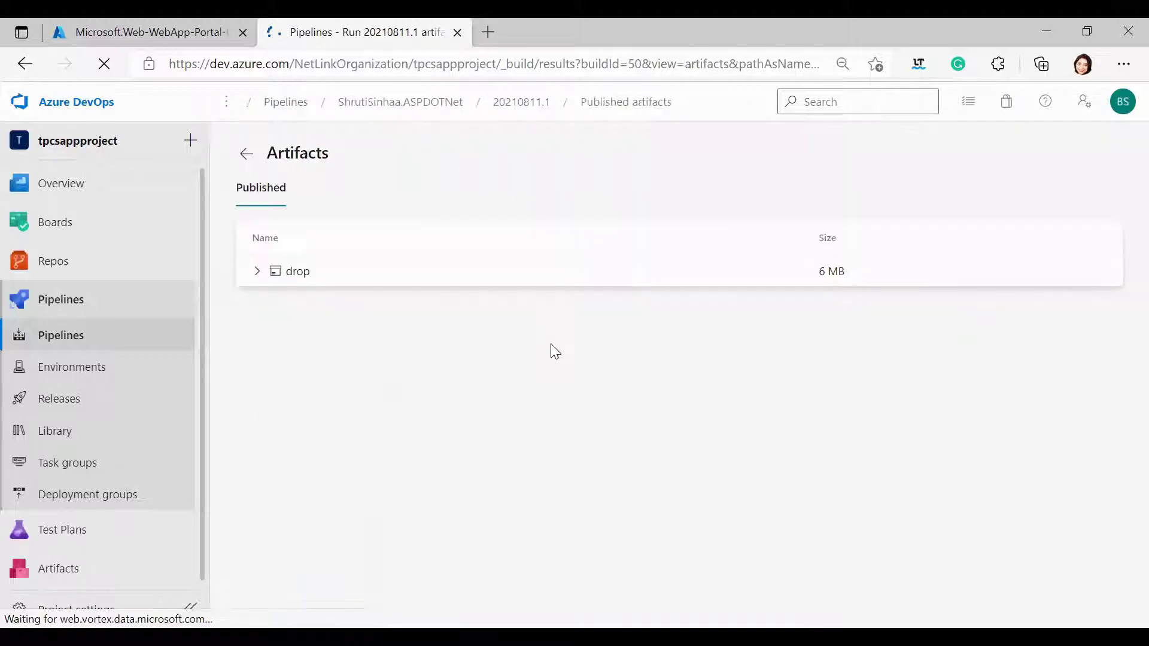
click(292, 273)
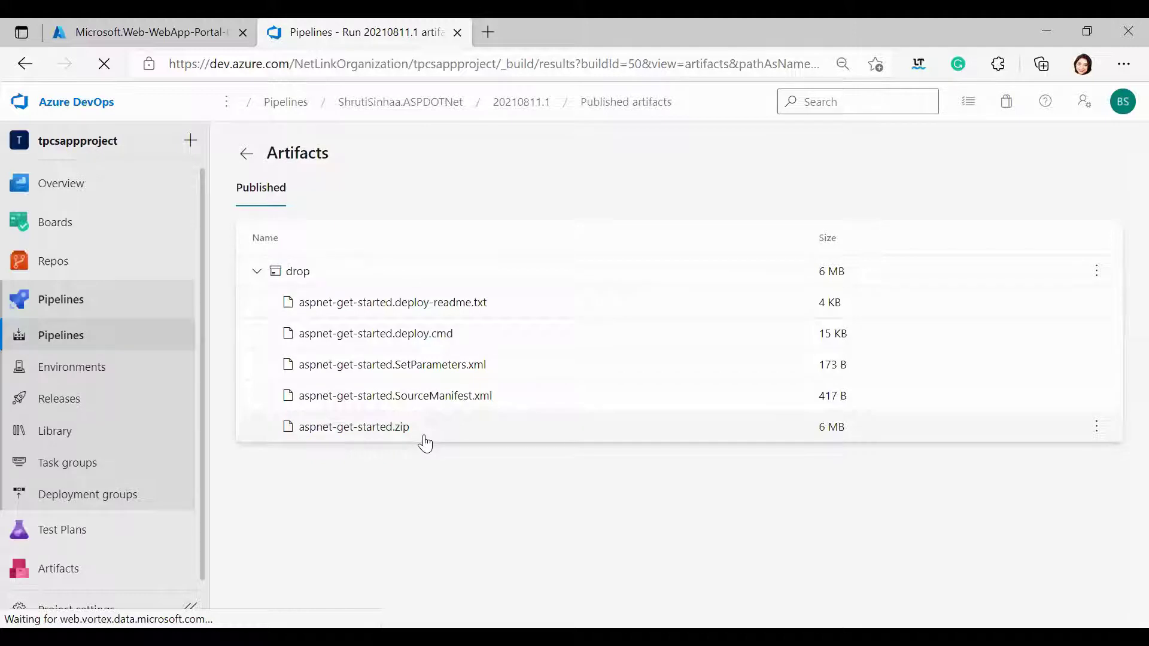
click(378, 429)
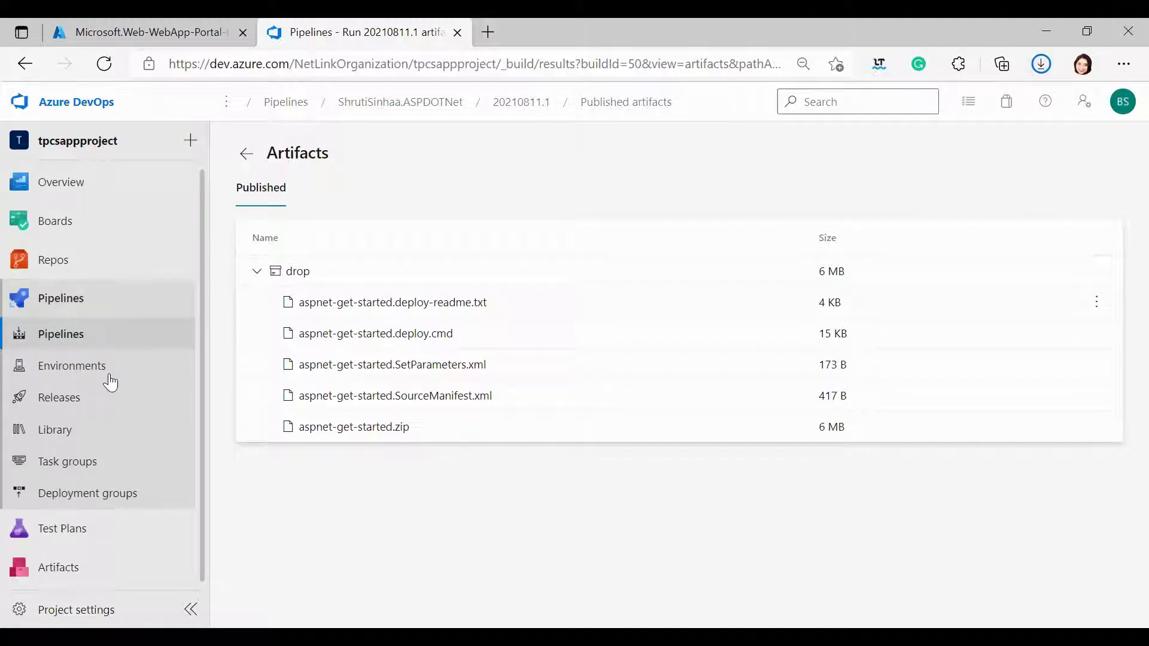
Create a new release pipeline using the Azure App Service deployment template for its first stage.
click(69, 395)
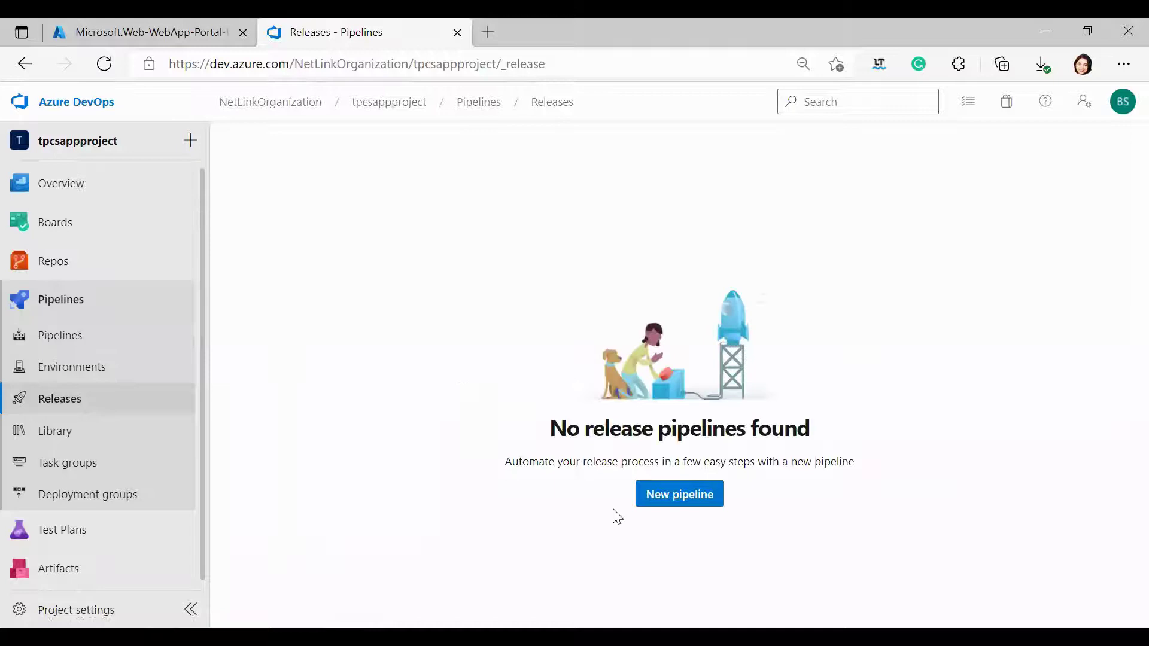
click(657, 505)
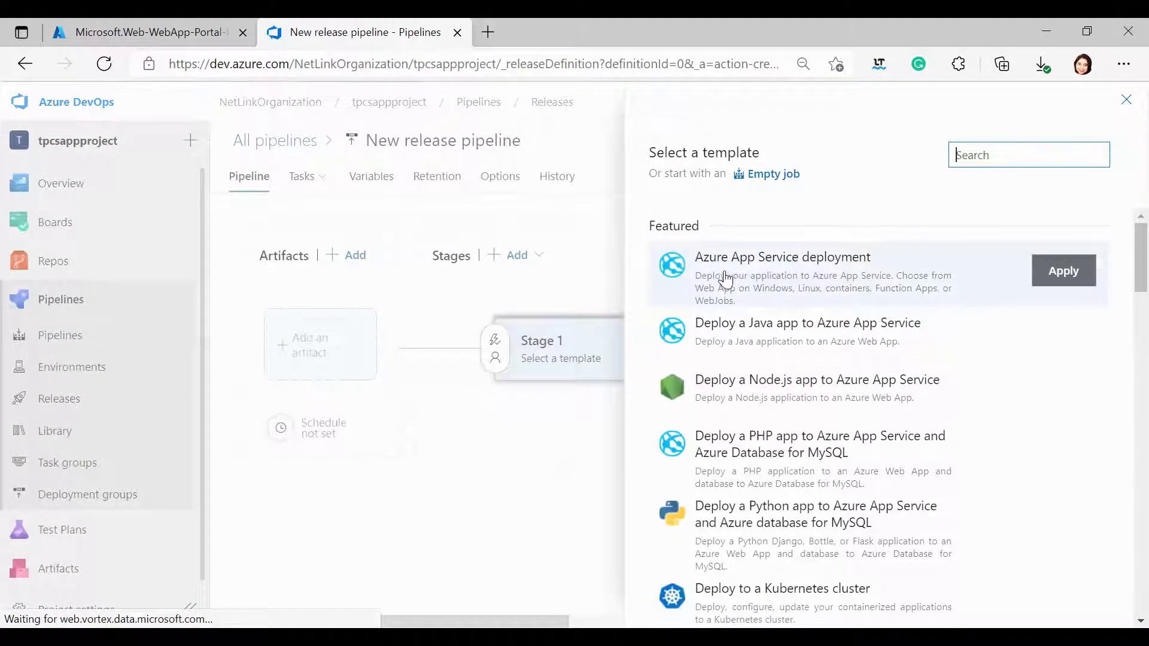
click(1055, 277)
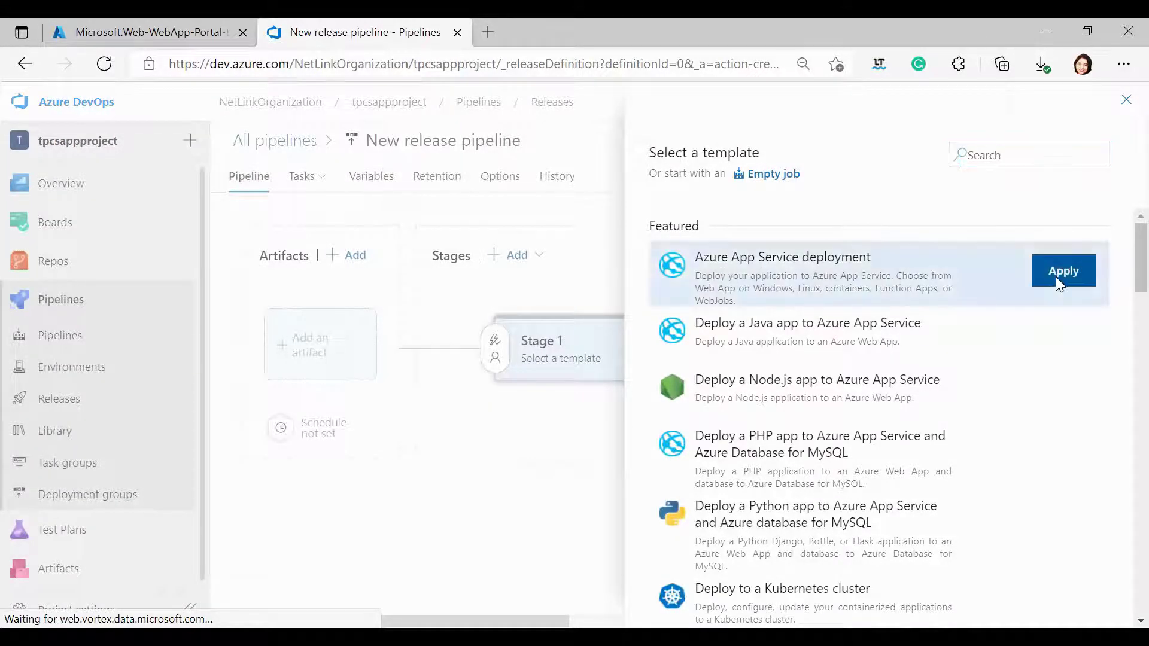
Clear the default name of the release pipeline's first stage.
click(791, 351)
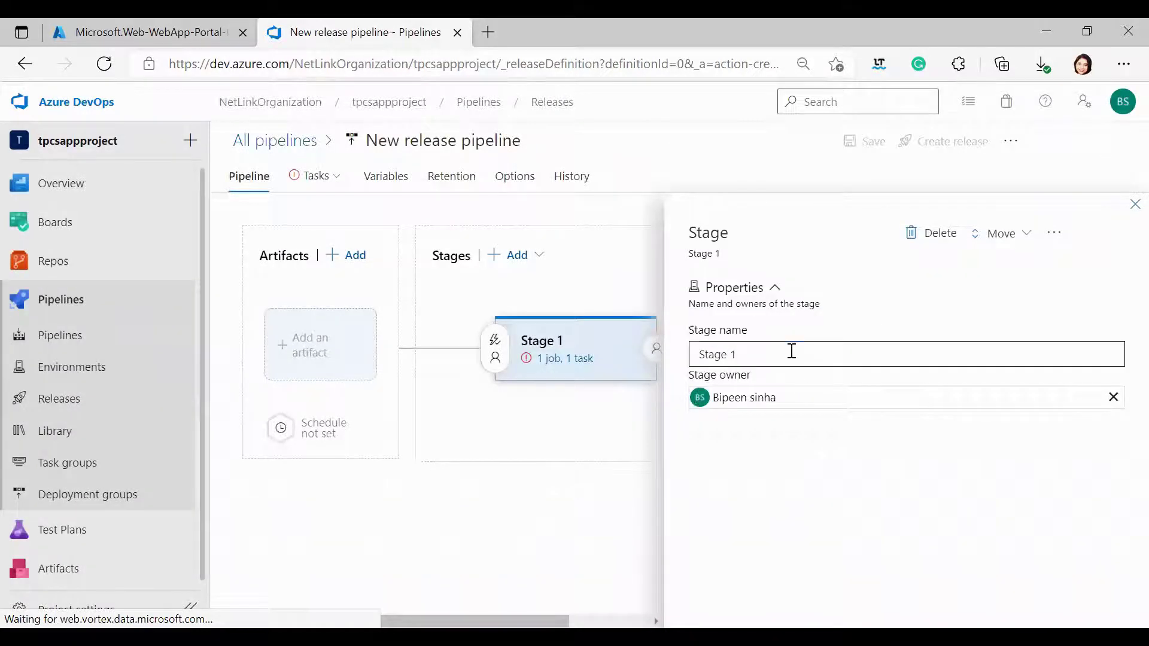
key(BackSpace)
key(BackSpace)
key(BackSpace)
key(BackSpace)
key(BackSpace)
key(BackSpace)
key(BackSpace)
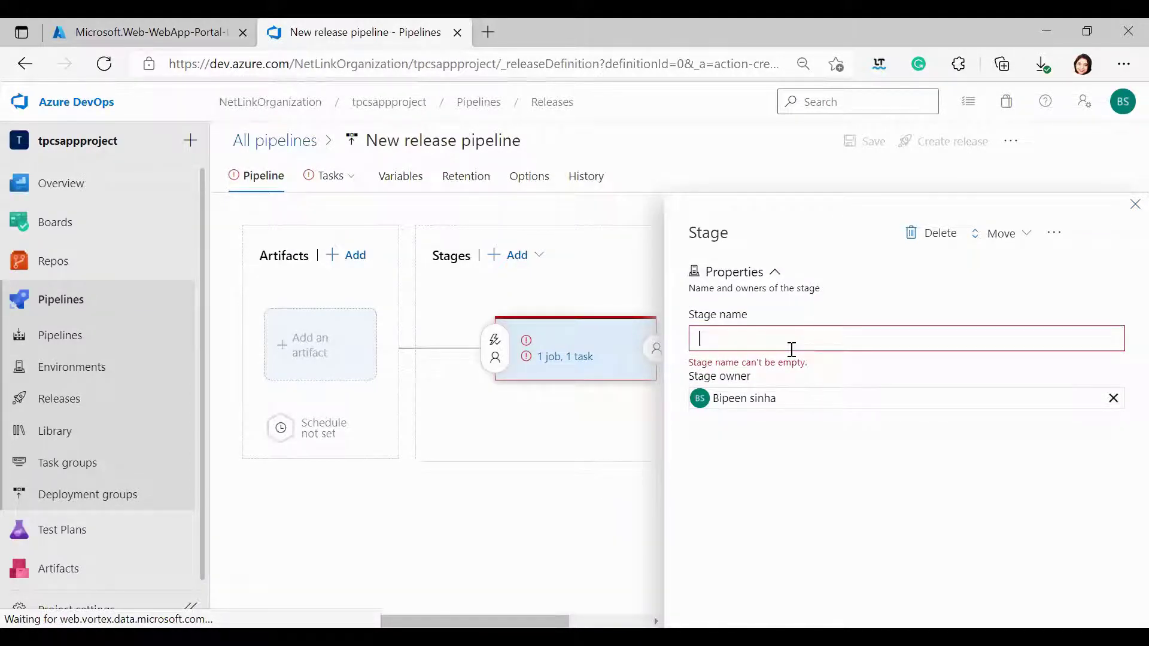
text(prod)
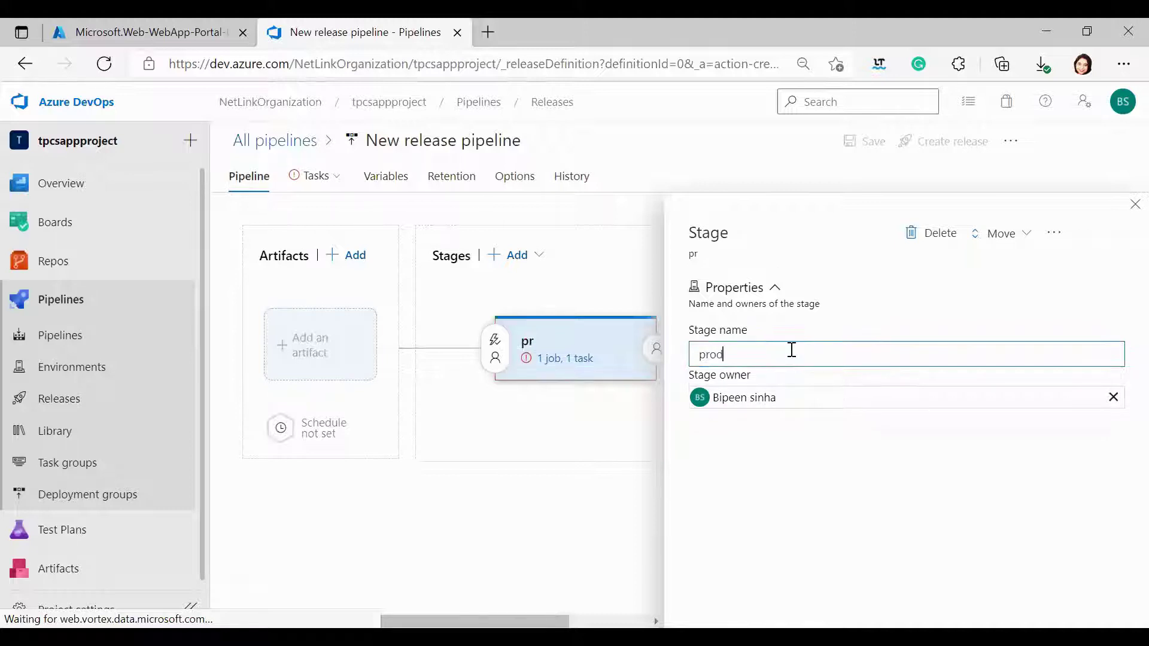
text(uction)
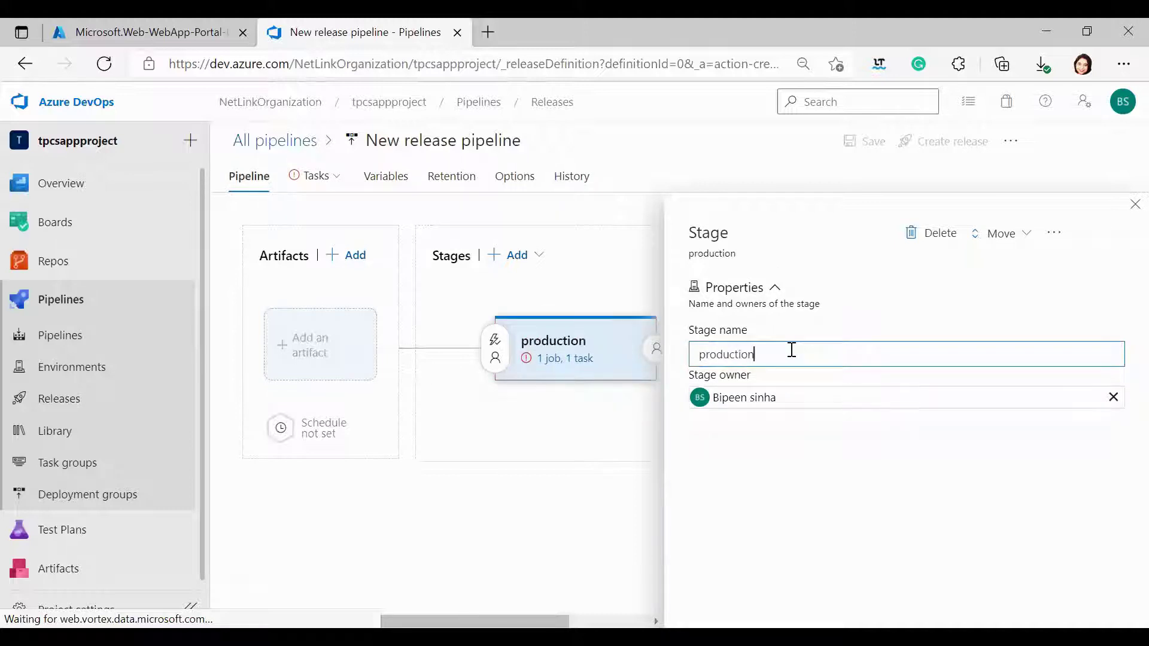
key(BackSpace)
key(BackSpace)
key(BackSpace)
key(BackSpace)
key(BackSpace)
key(BackSpace)
key(BackSpace)
key(BackSpace)
key(BackSpace)
key(BackSpace)
text(UA)
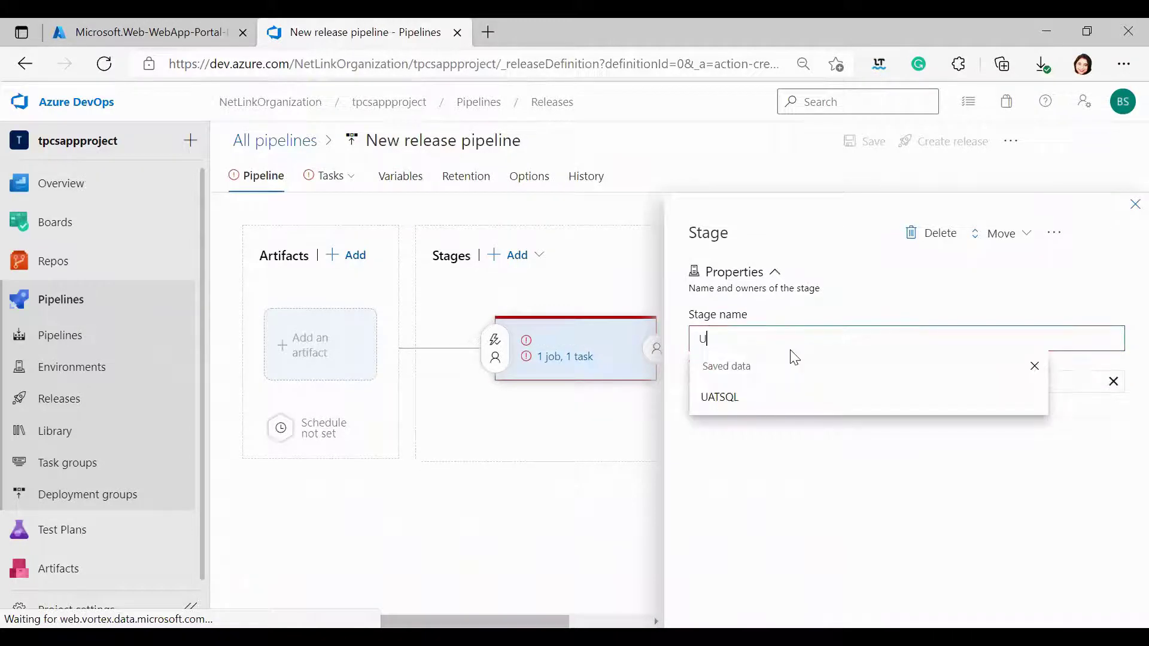
key(BackSpace)
key(BackSpace)
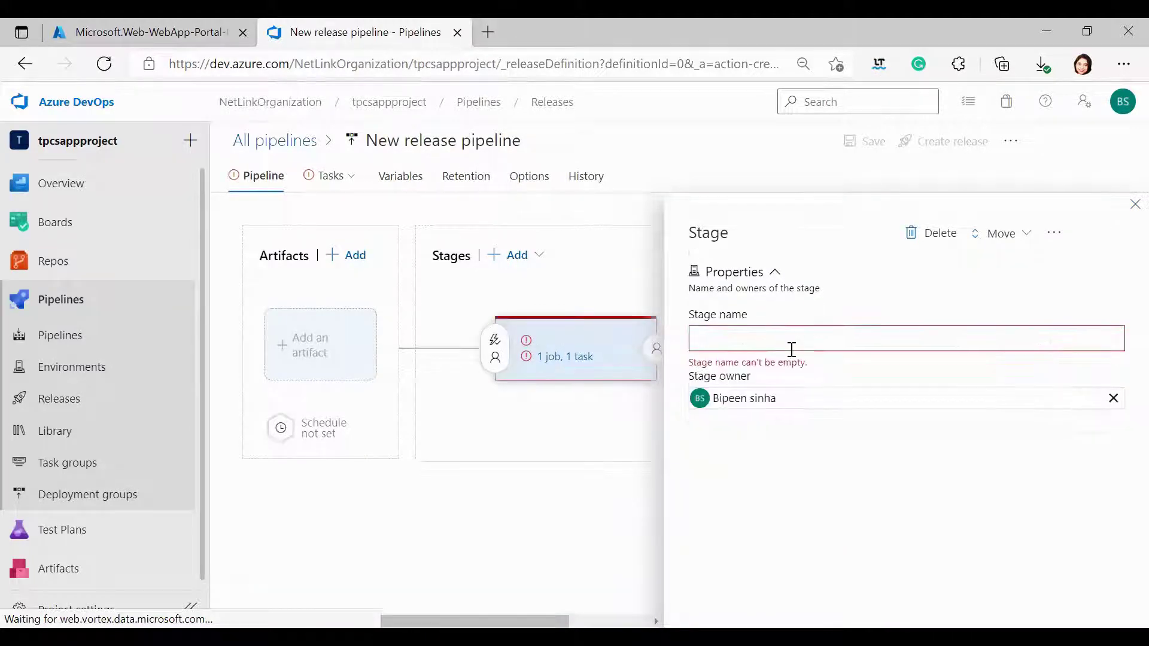
Name the stage DEV and close its properties.
text(DEV)
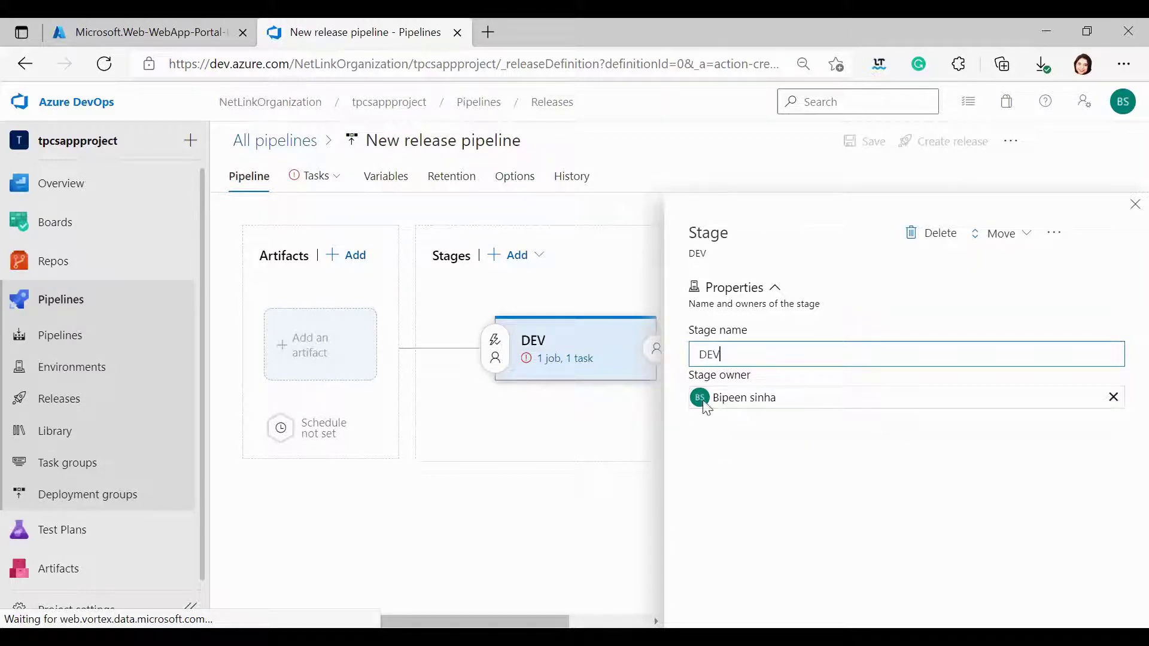
click(1128, 206)
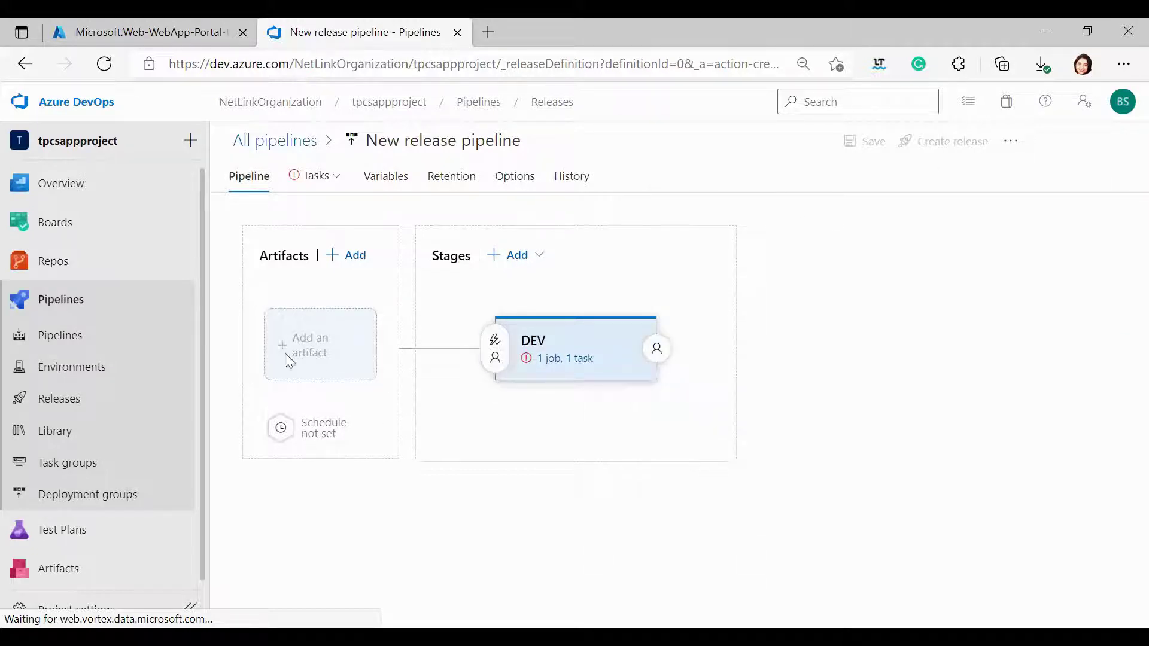
Add a Build artifact from the tpcsappproject project, using the ASPDOTNet build pipeline as source with the Latest default version.
click(315, 353)
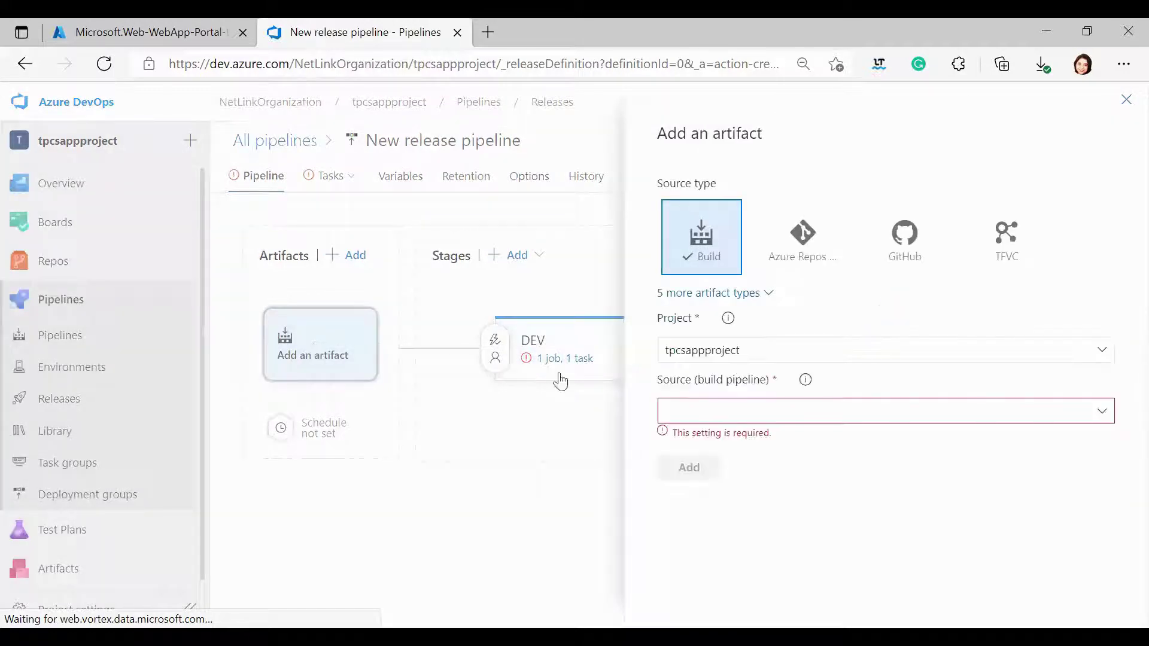
click(717, 414)
click(918, 351)
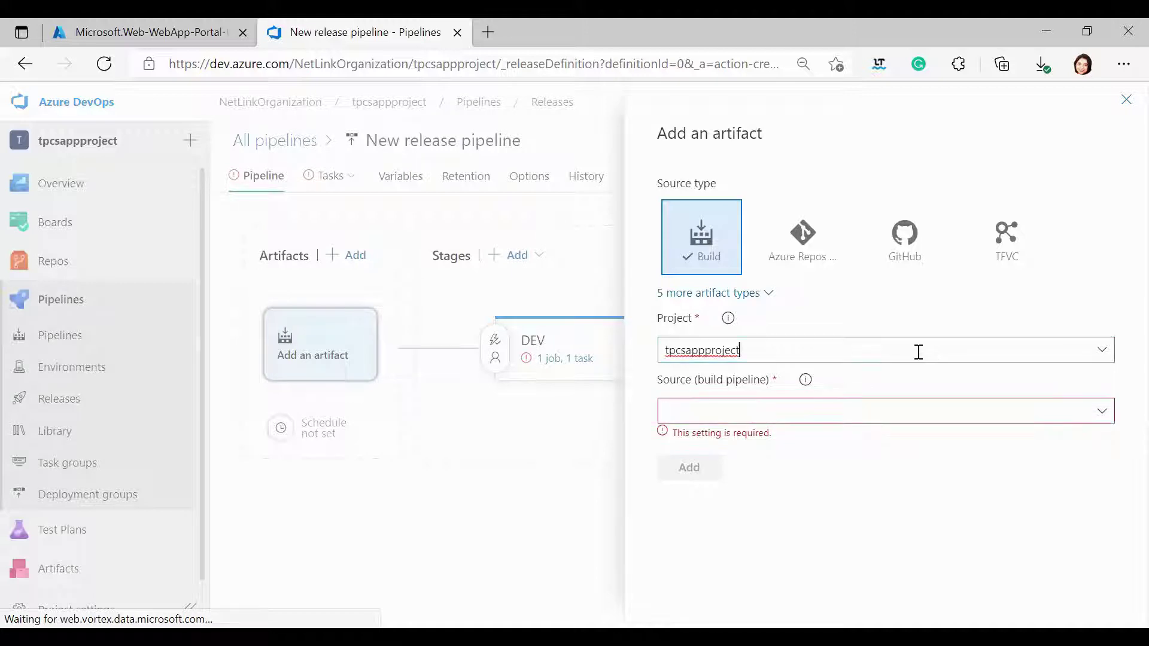
click(1102, 351)
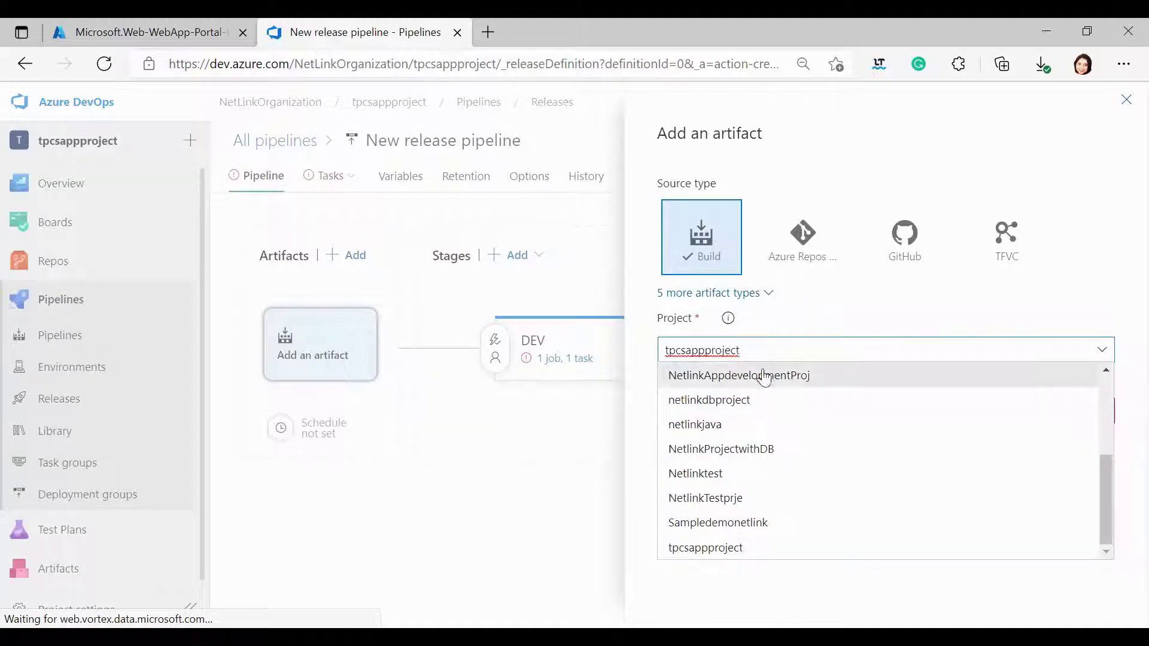
click(584, 472)
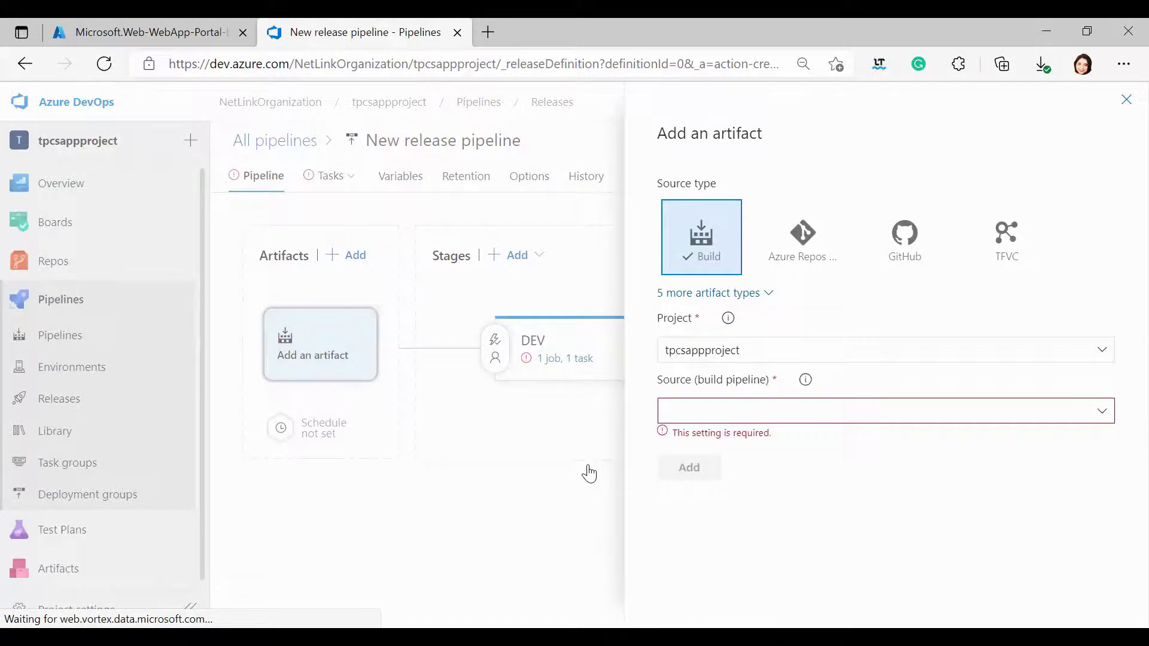
click(1100, 413)
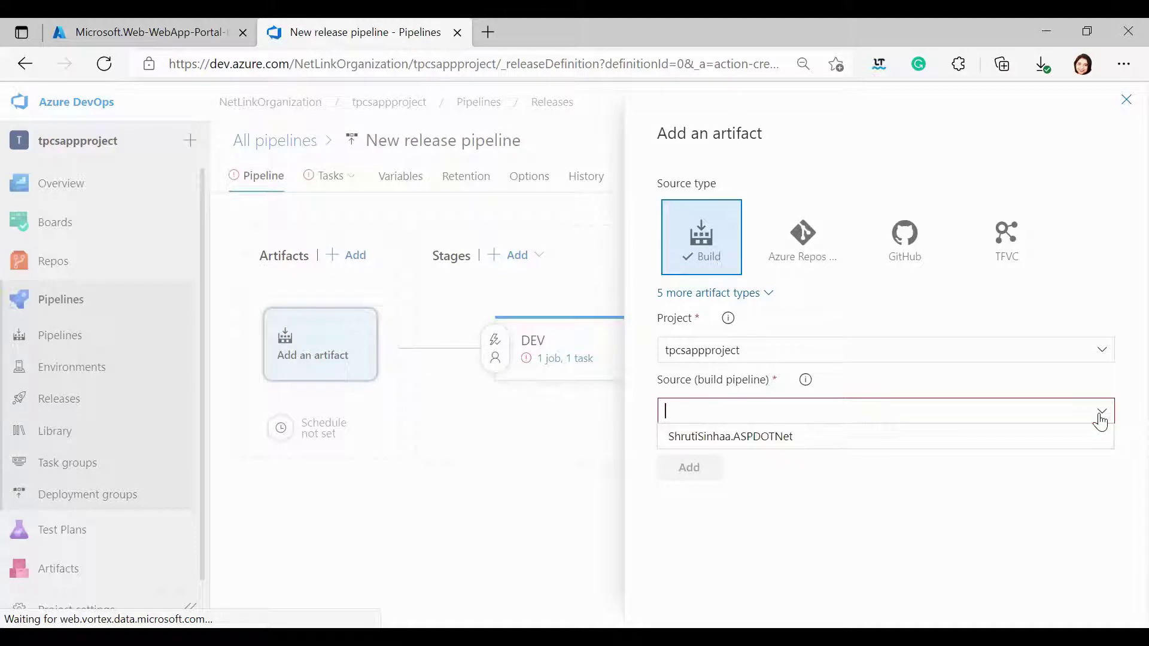
click(800, 443)
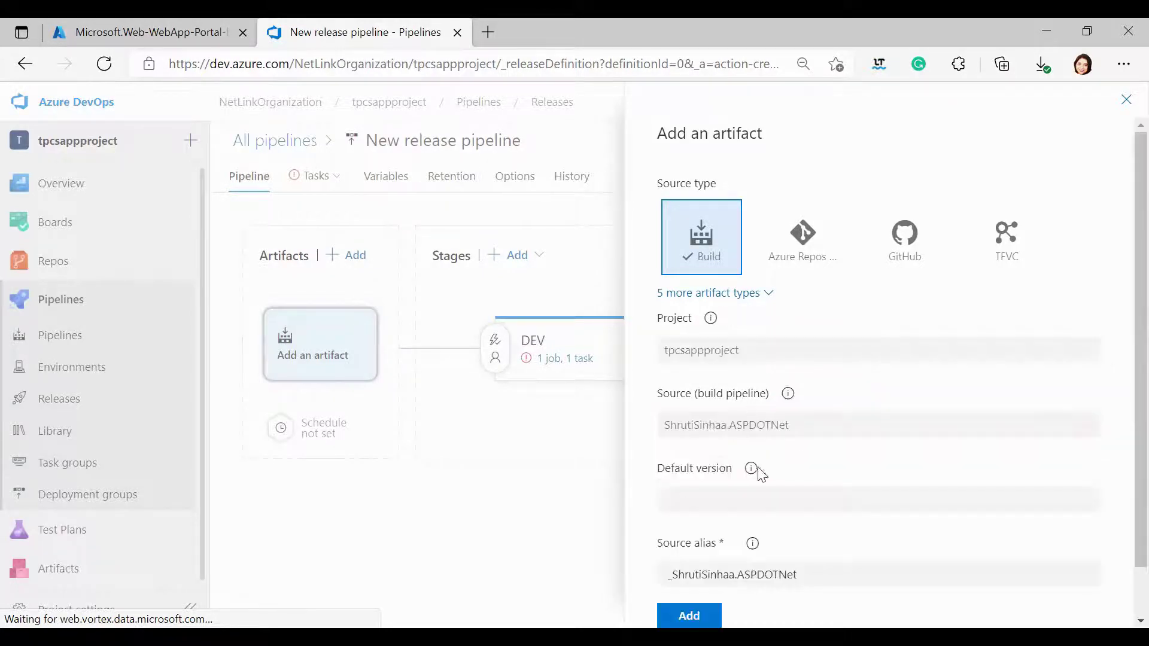
scroll(761, 474, down, 1)
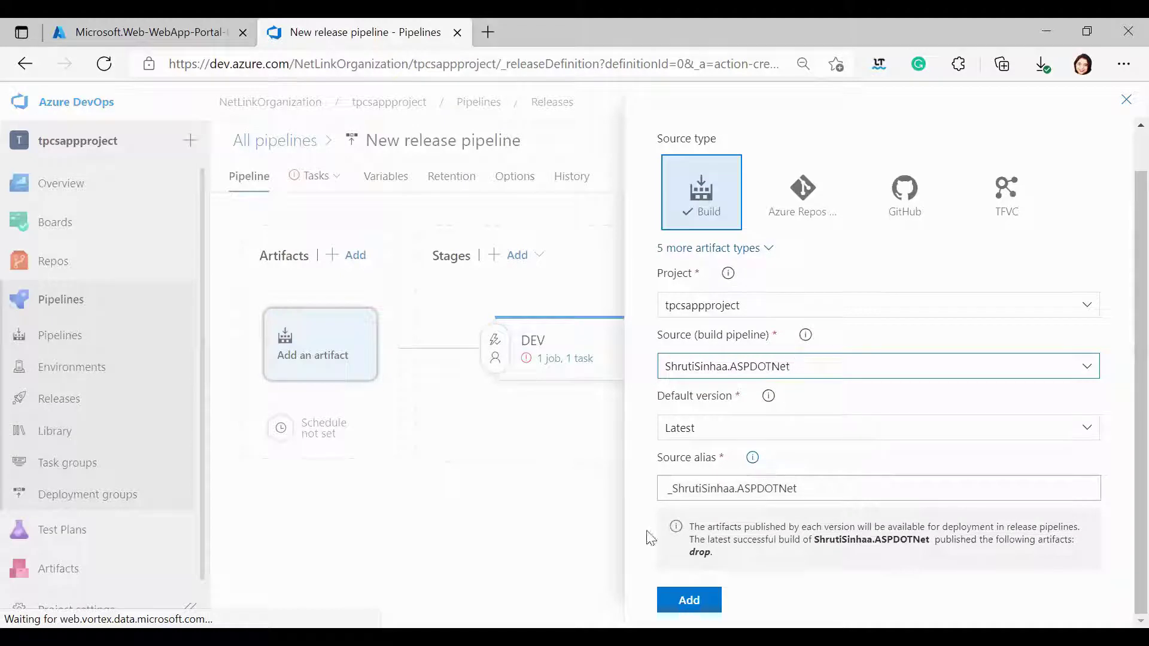
click(691, 599)
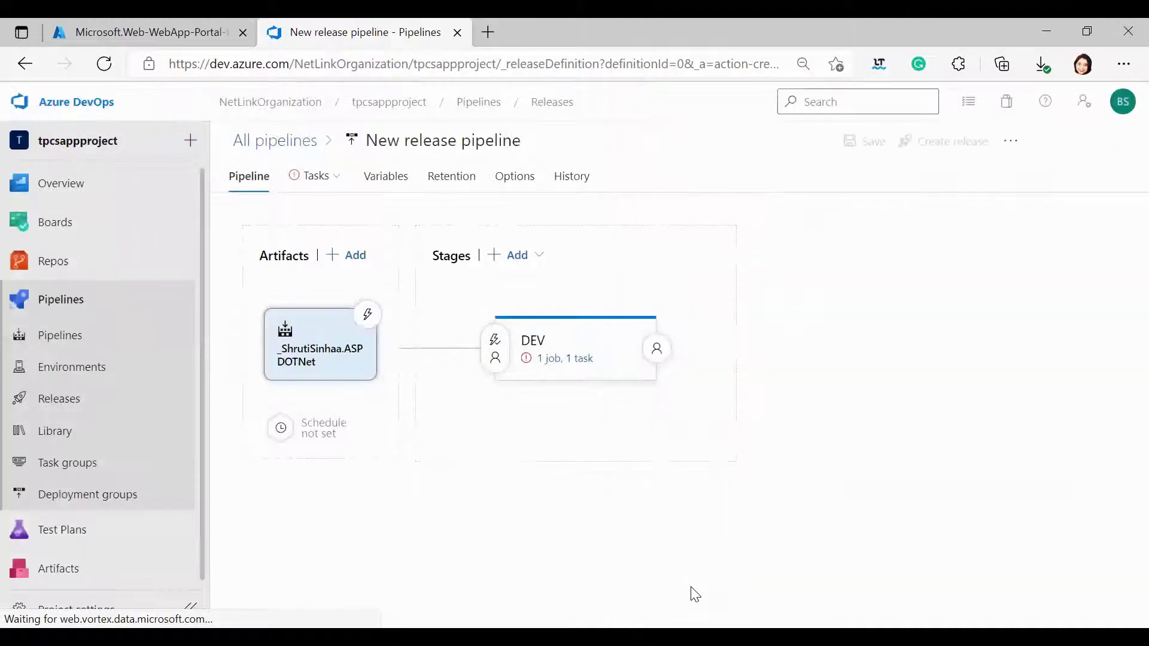
In the DEV stage's tasks, select the Microsoft Partner Network subscription and authorize its Azure service connection.
click(554, 362)
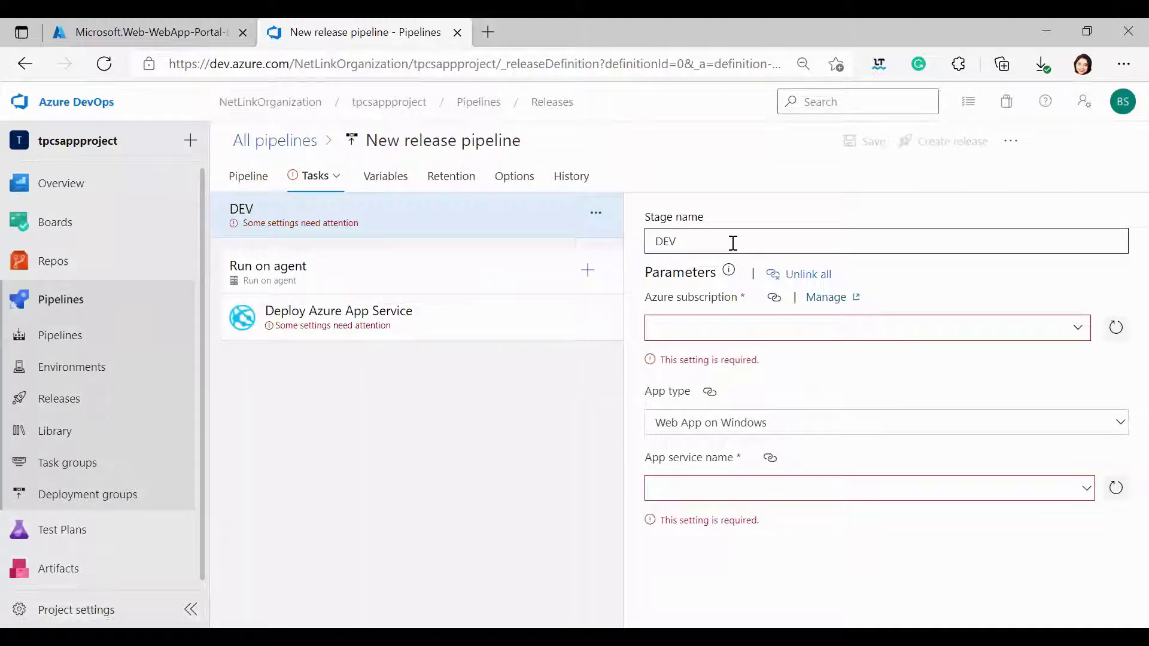
click(733, 242)
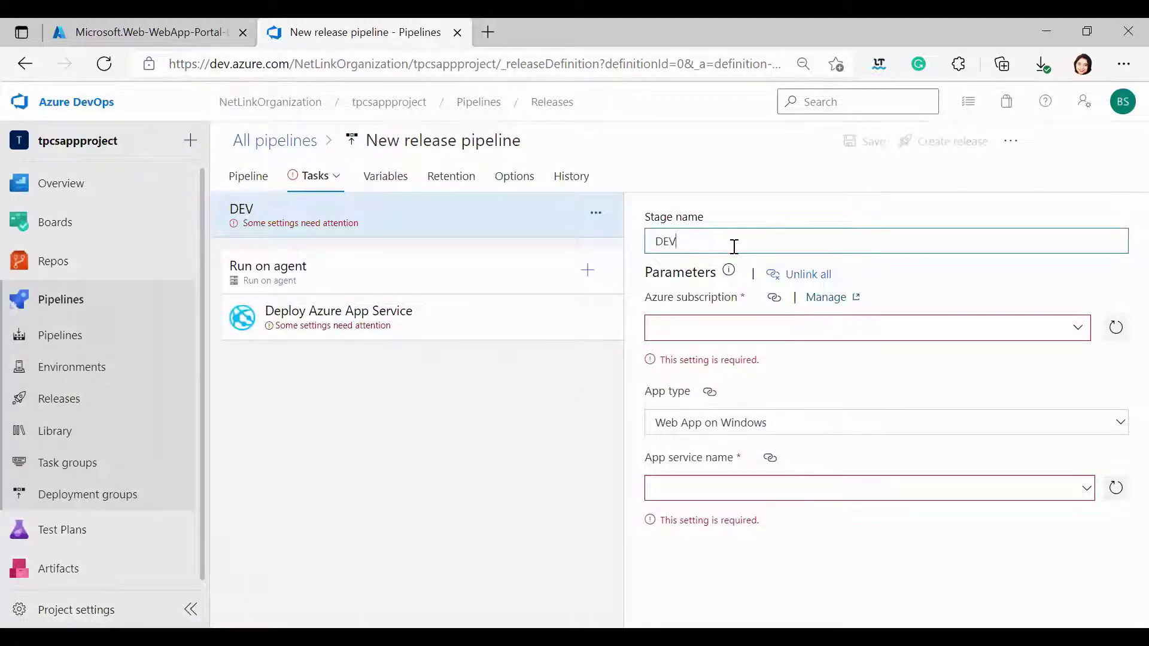
click(672, 327)
click(1074, 332)
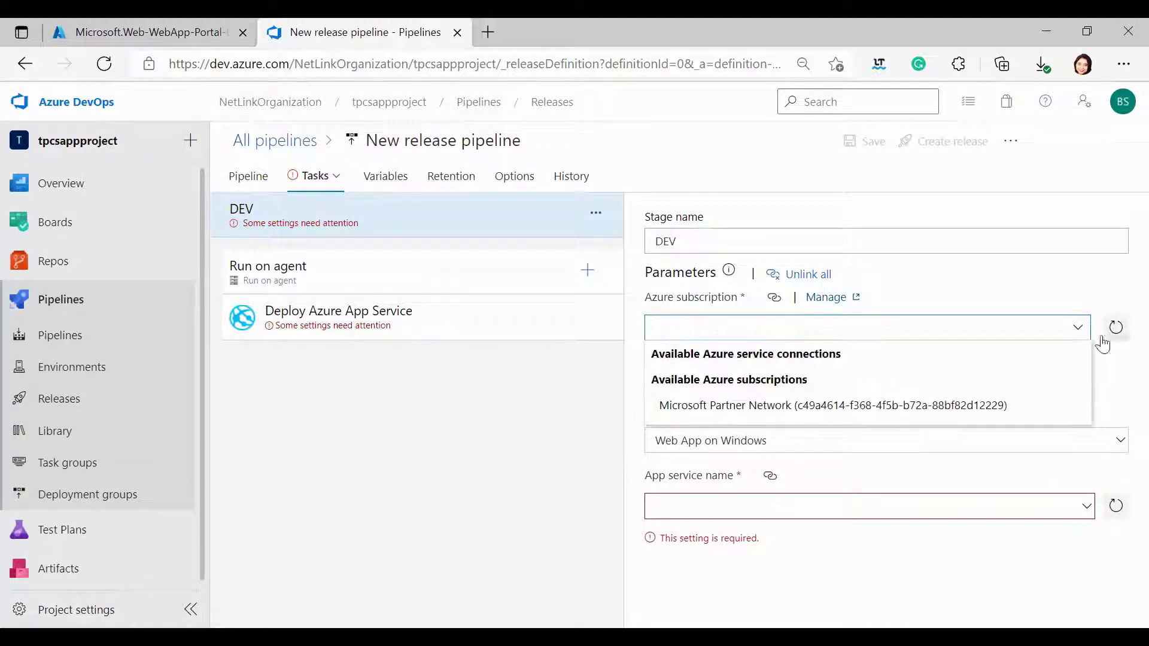
click(920, 407)
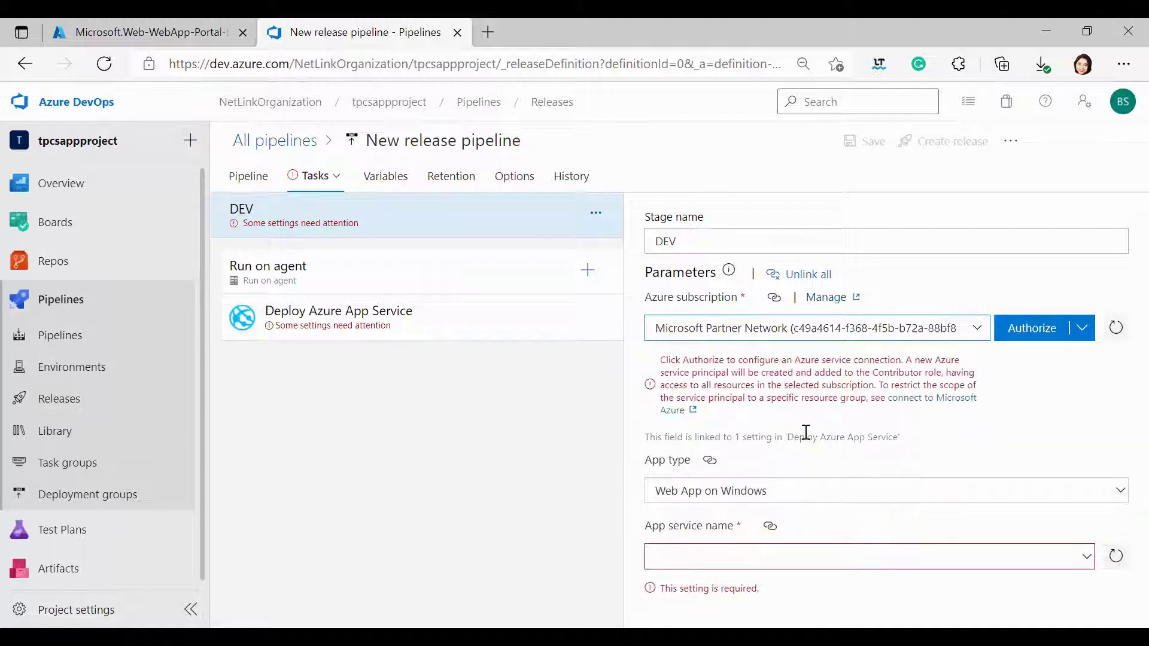
click(1020, 329)
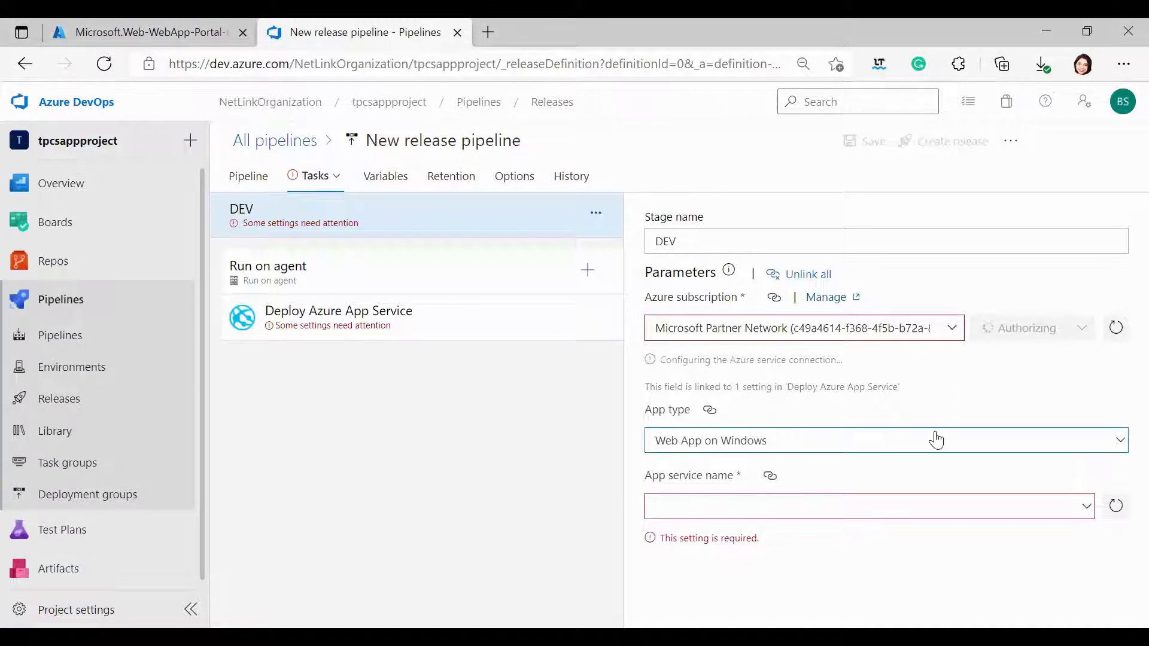
Switch to the Azure portal, open the deployed tpcsapp web app and copy its URL.
click(189, 31)
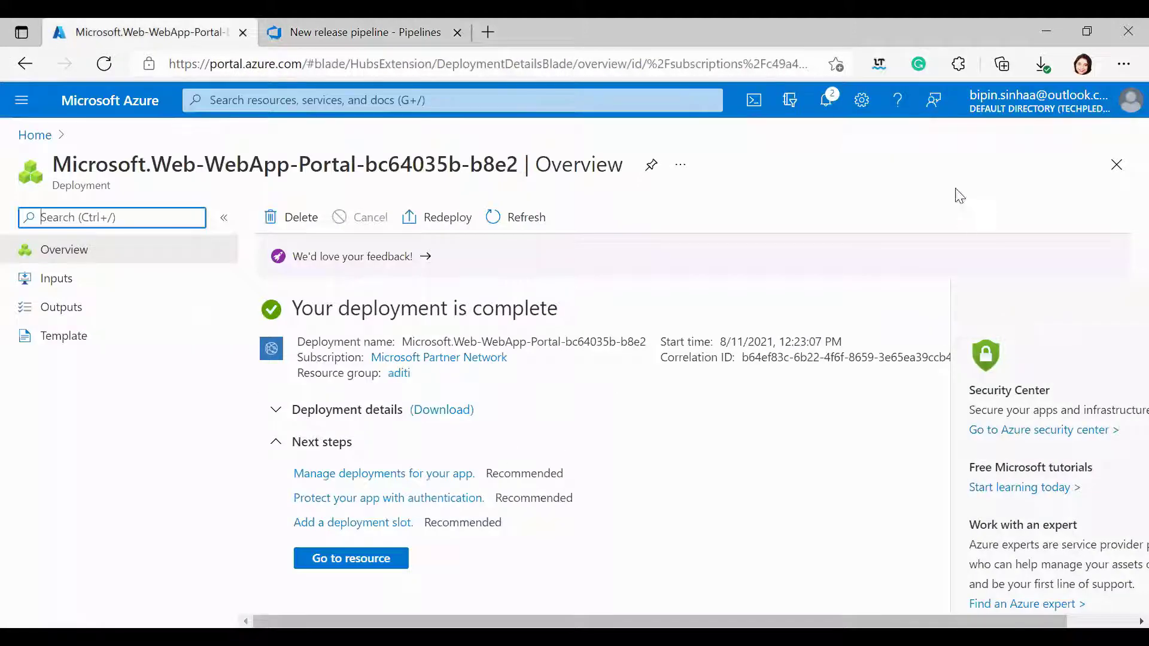
click(352, 559)
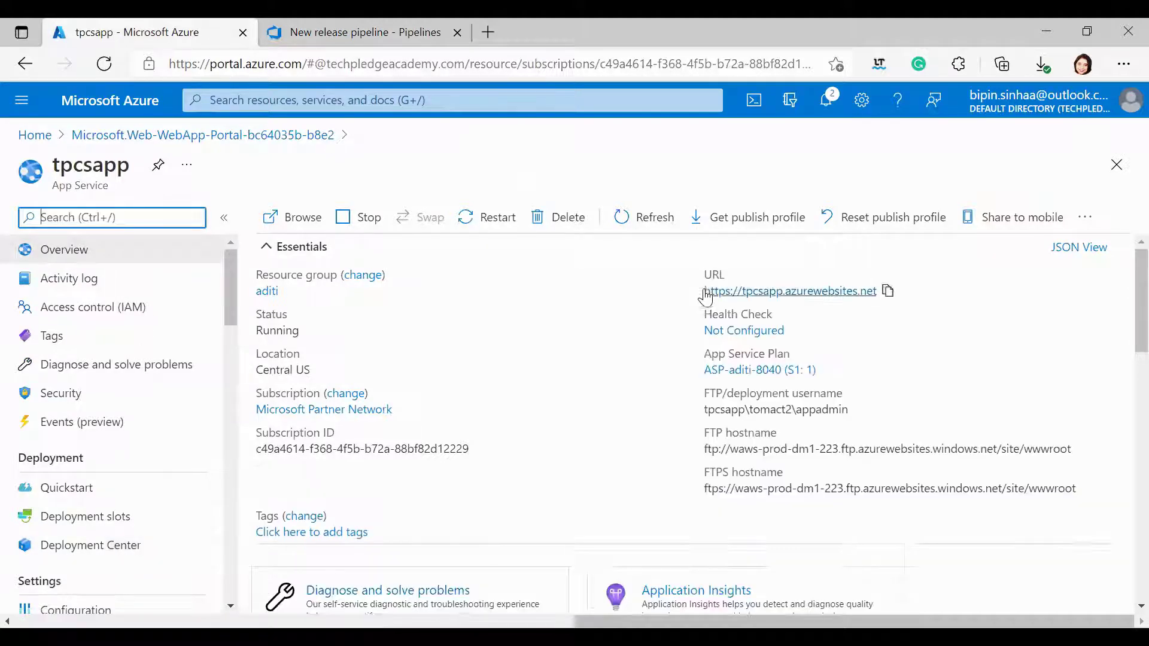
click(692, 293)
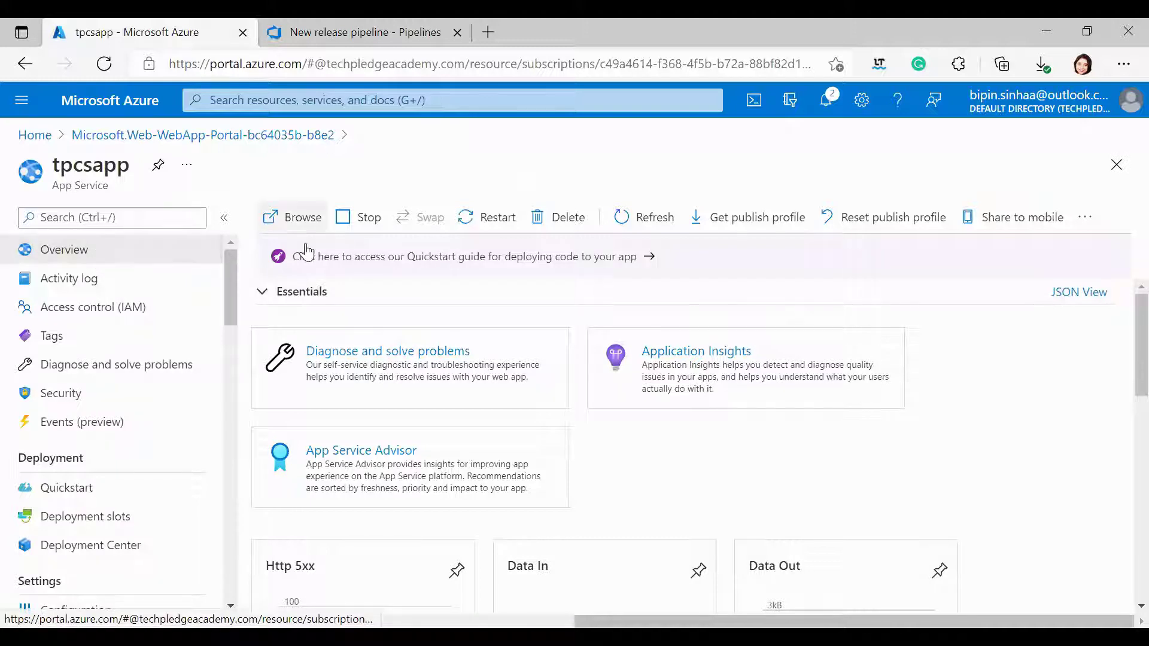
click(104, 66)
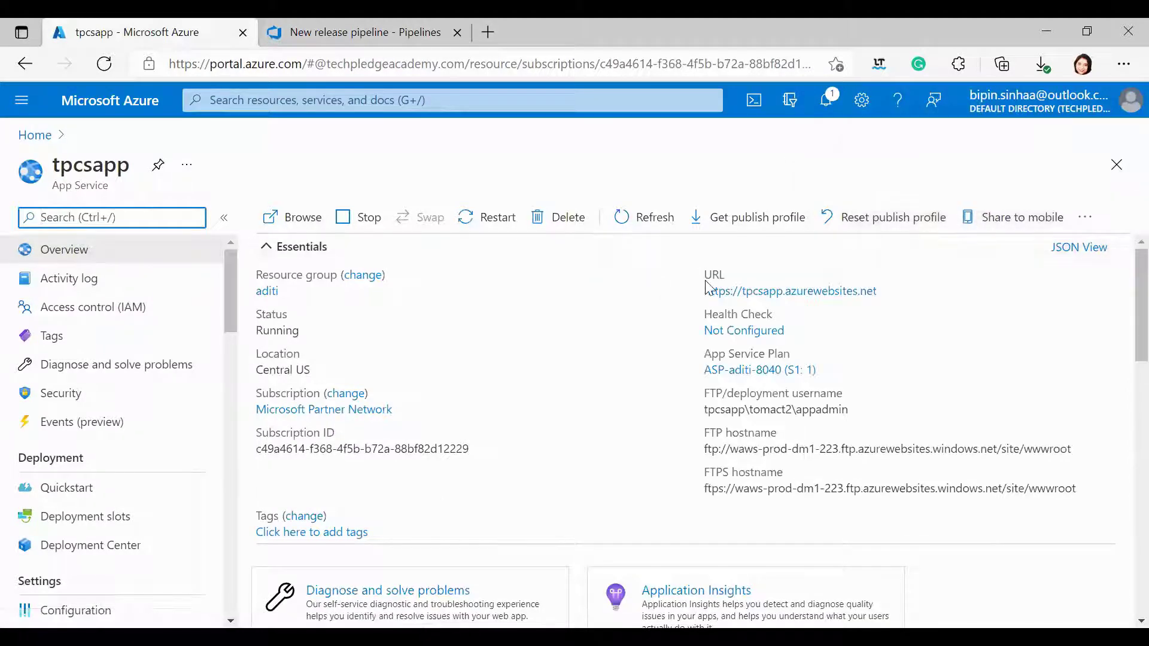
click(888, 293)
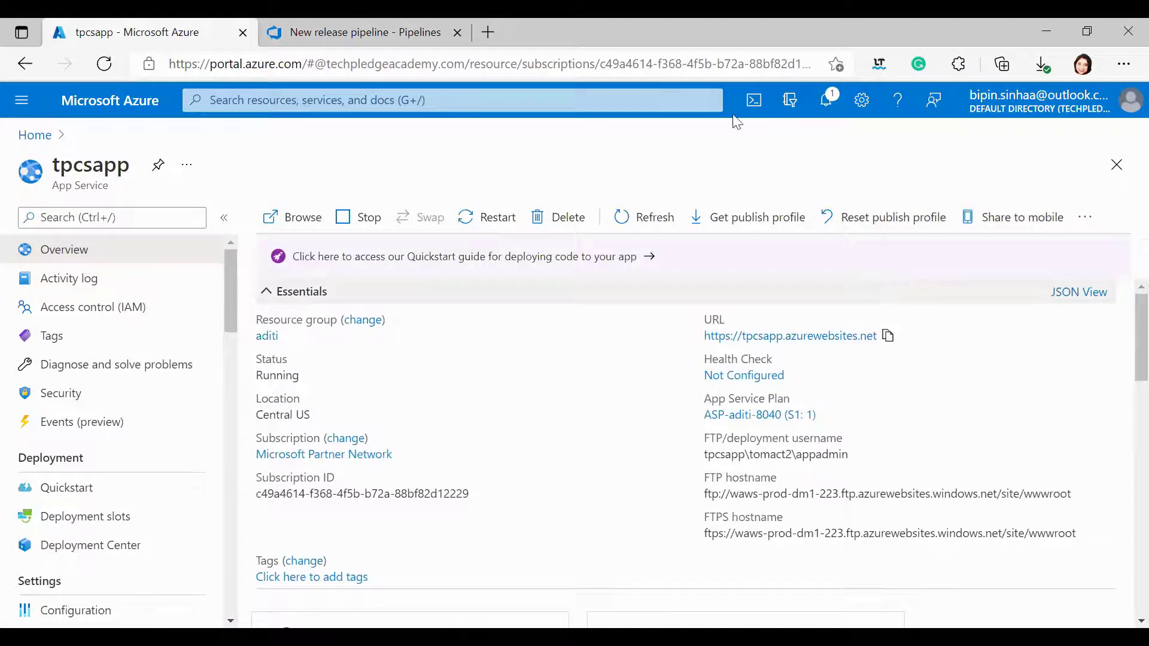
Open the copied tpcsapp.azurewebsites.net address in a new browser tab to check the running site.
click(488, 31)
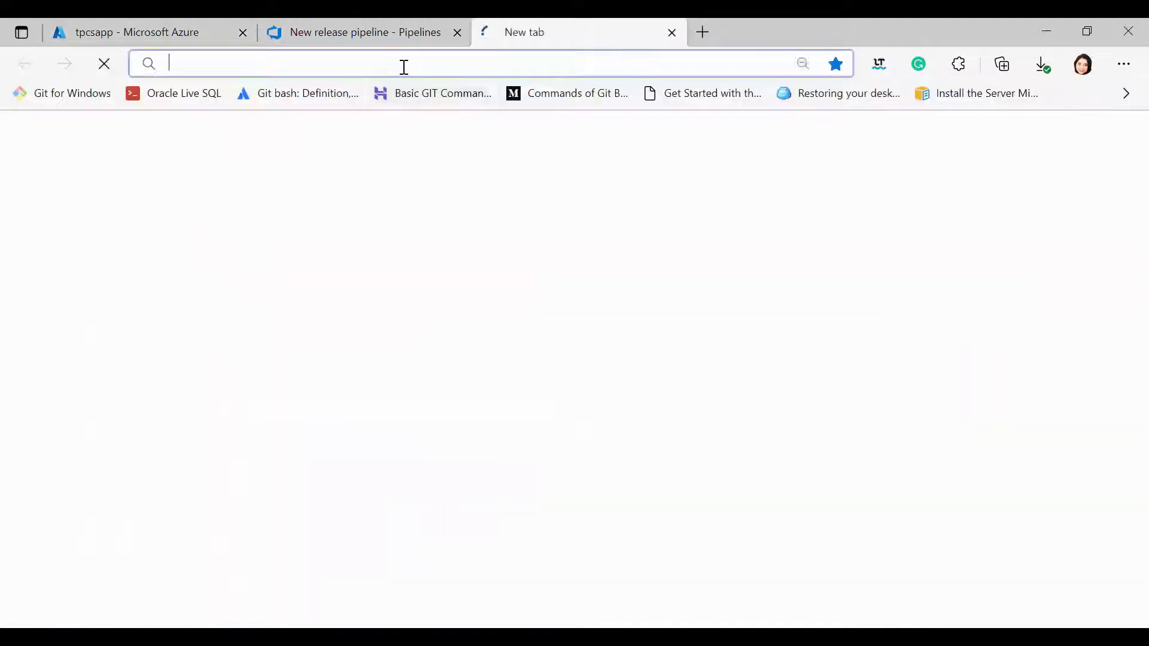
click(395, 68)
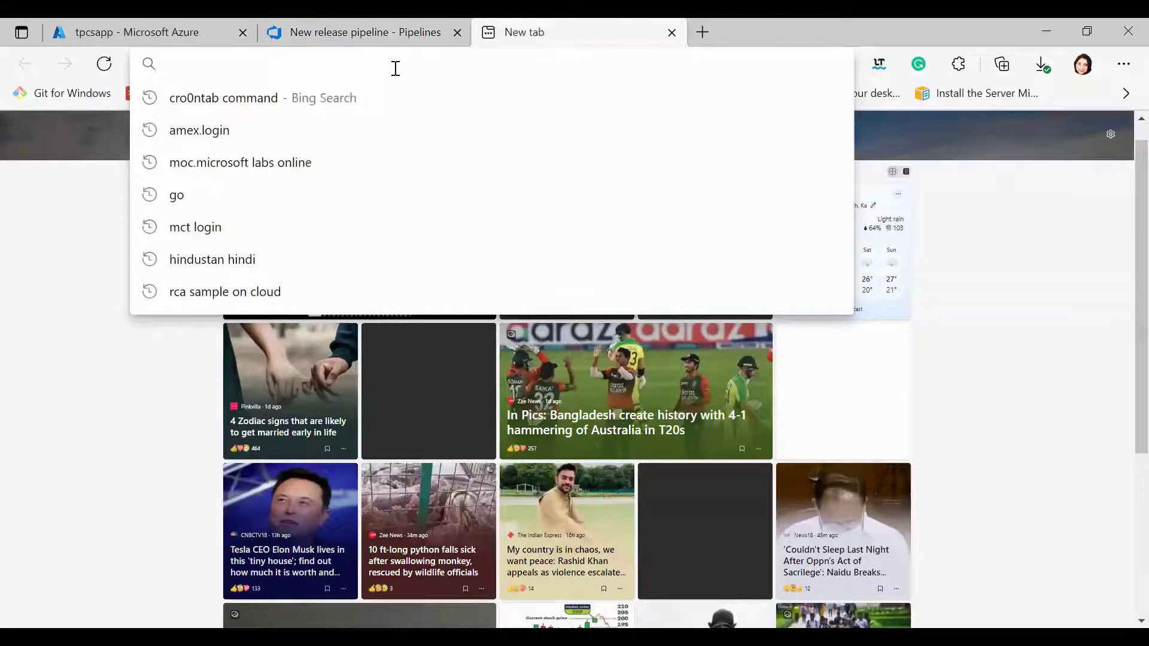
key(ctrl+v)
key(Return)
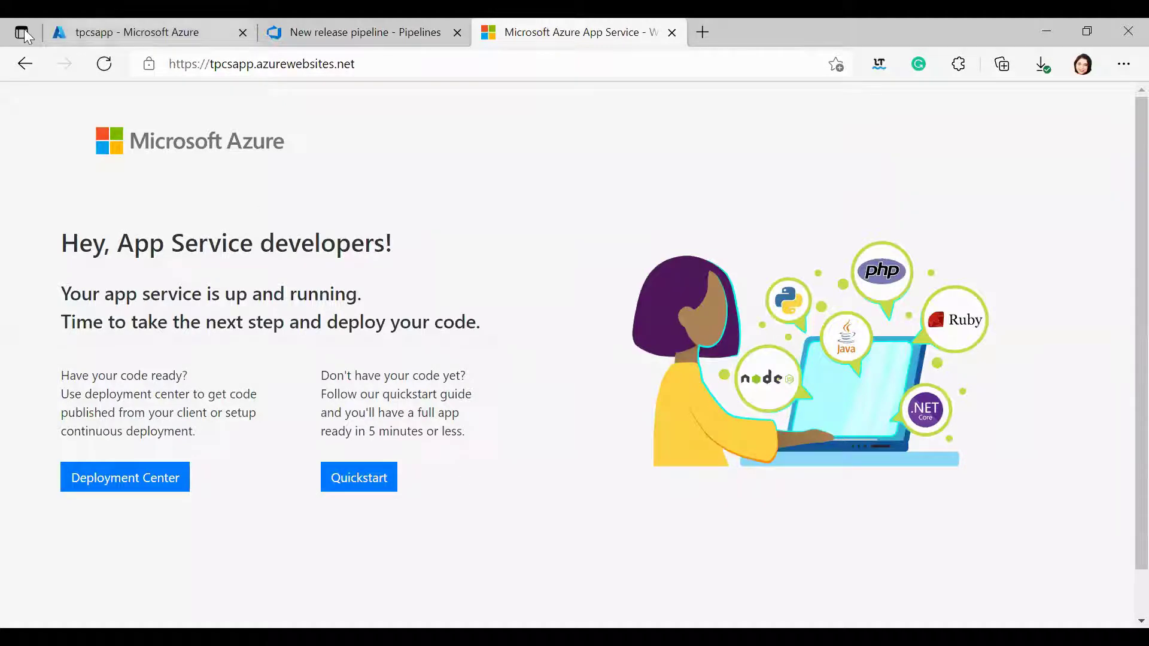
Switch to the Azure portal and add a deployment slot named DEV to the tpcsapp web app without cloning settings.
click(170, 27)
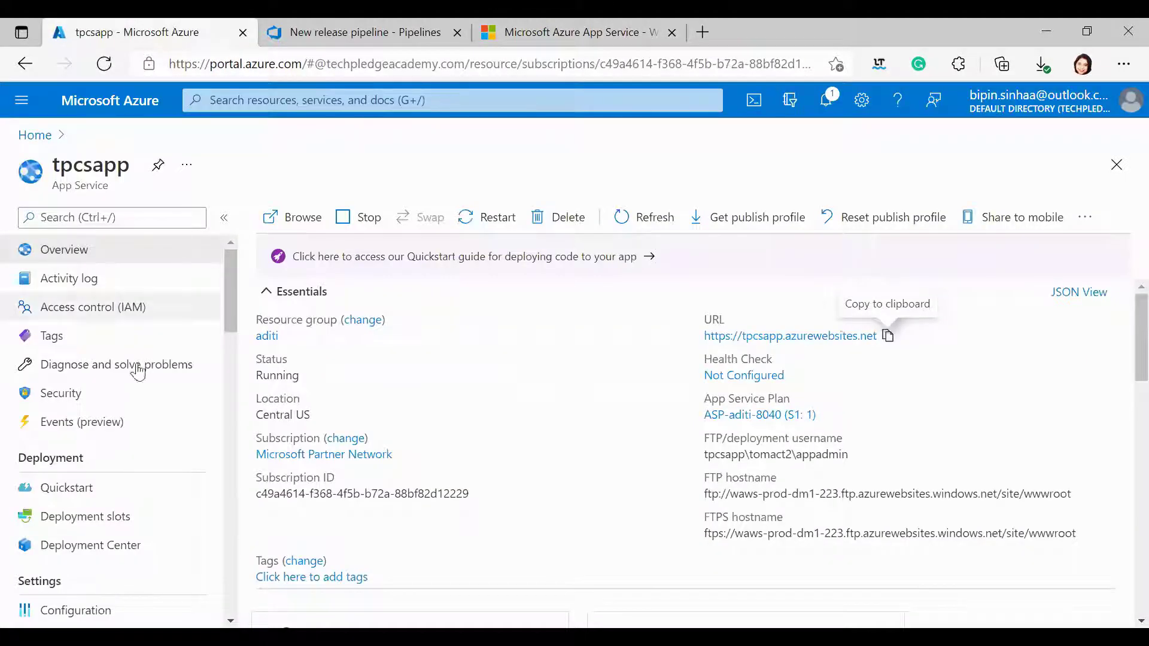
scroll(130, 377, down, 2)
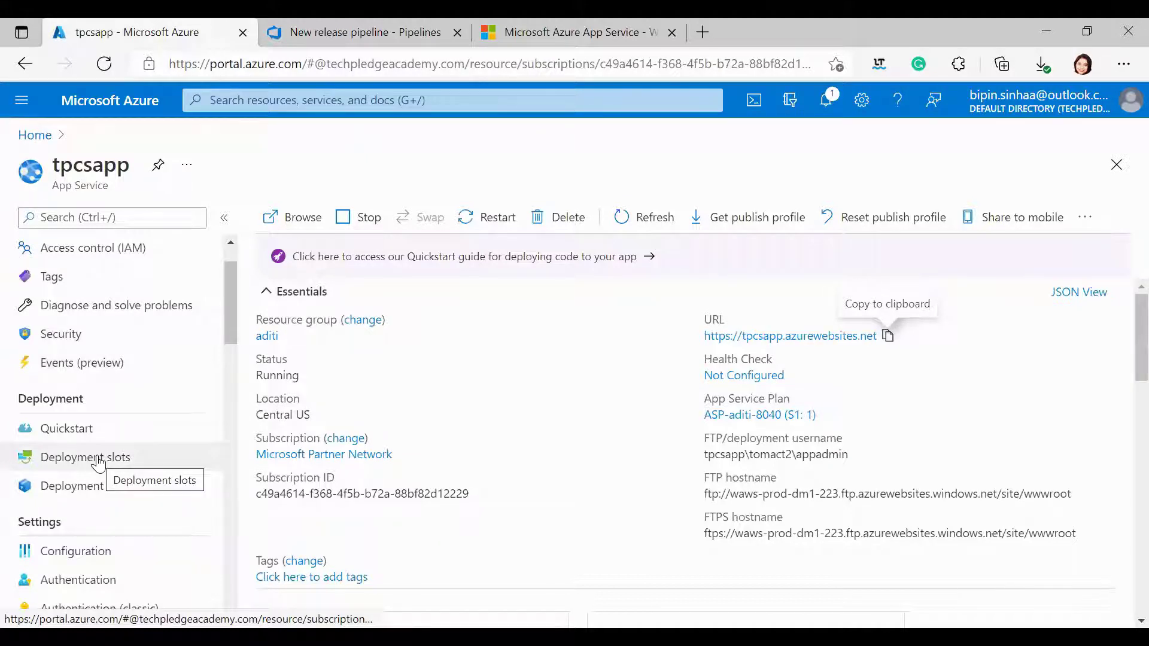
click(99, 464)
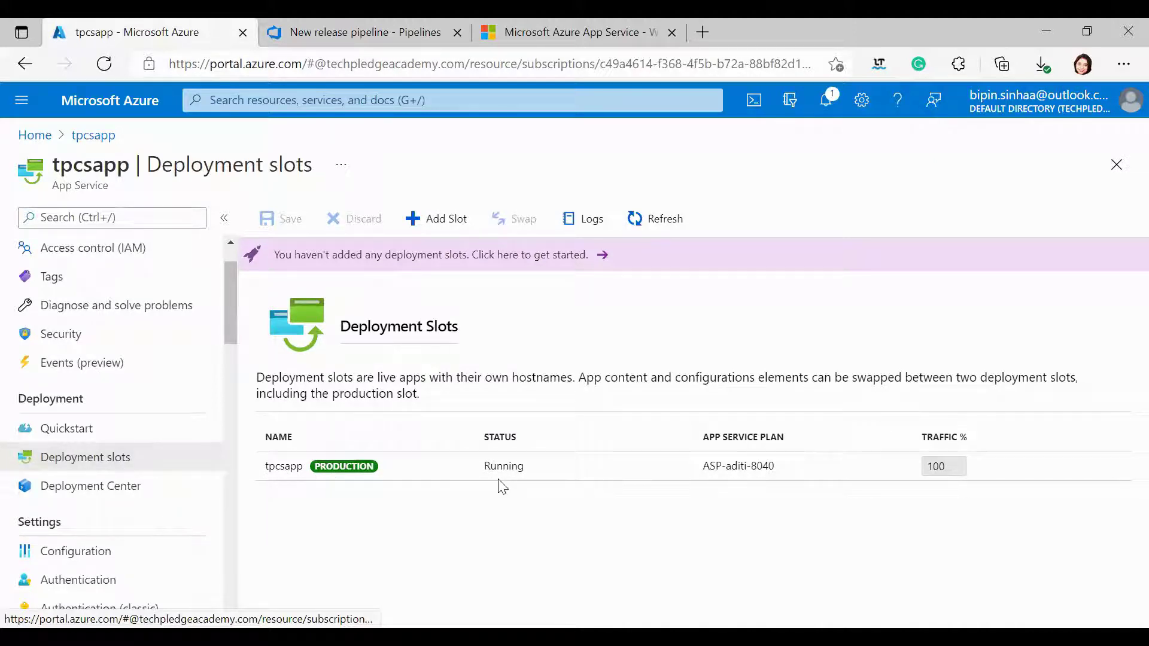
click(455, 222)
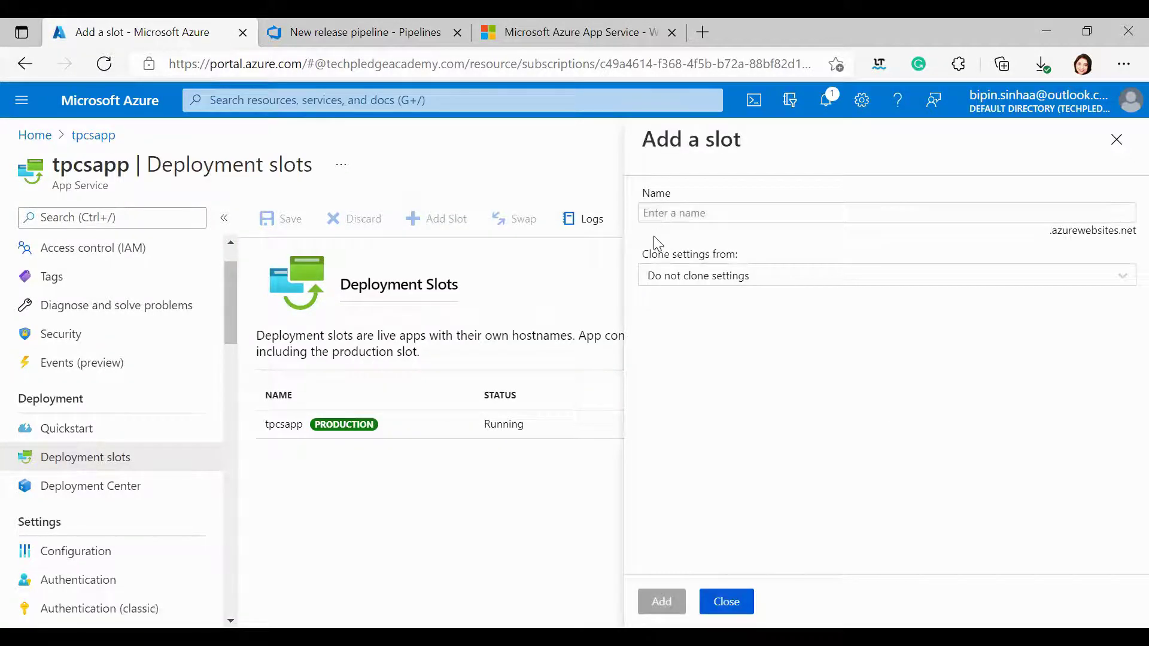
click(670, 211)
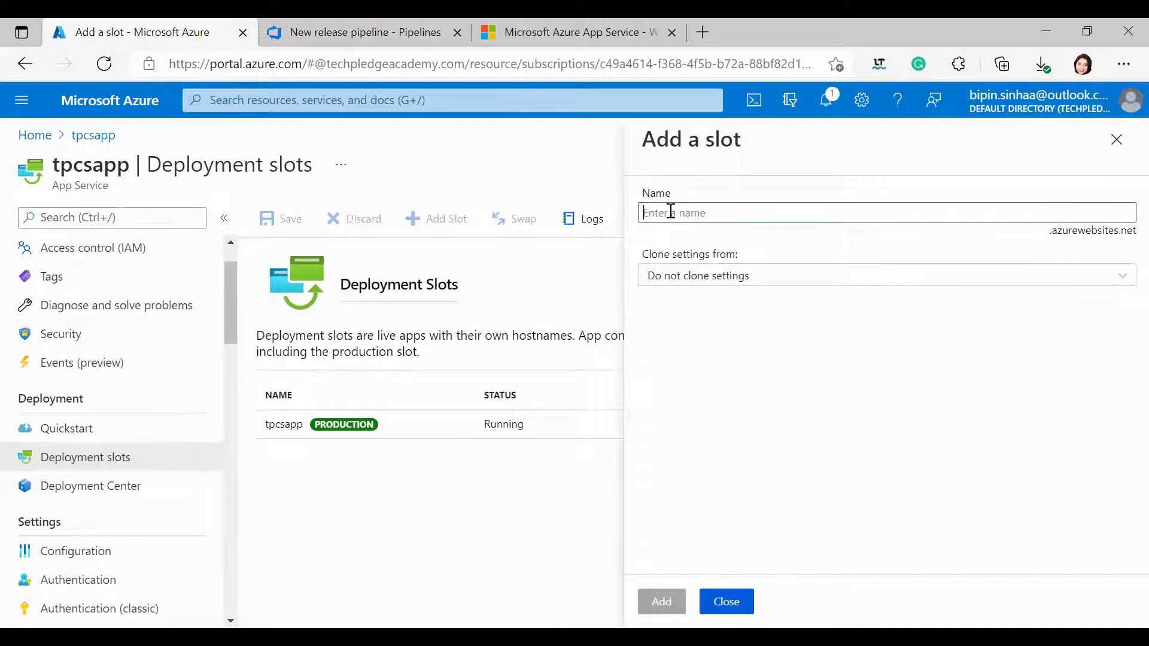
text(DEV)
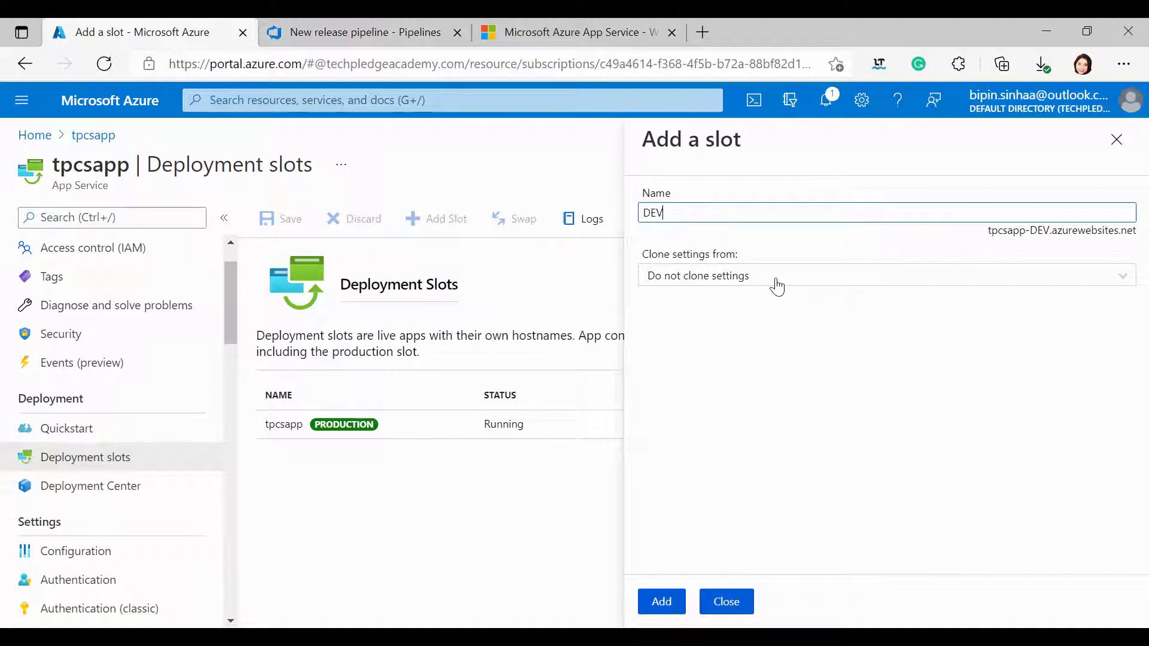
click(678, 598)
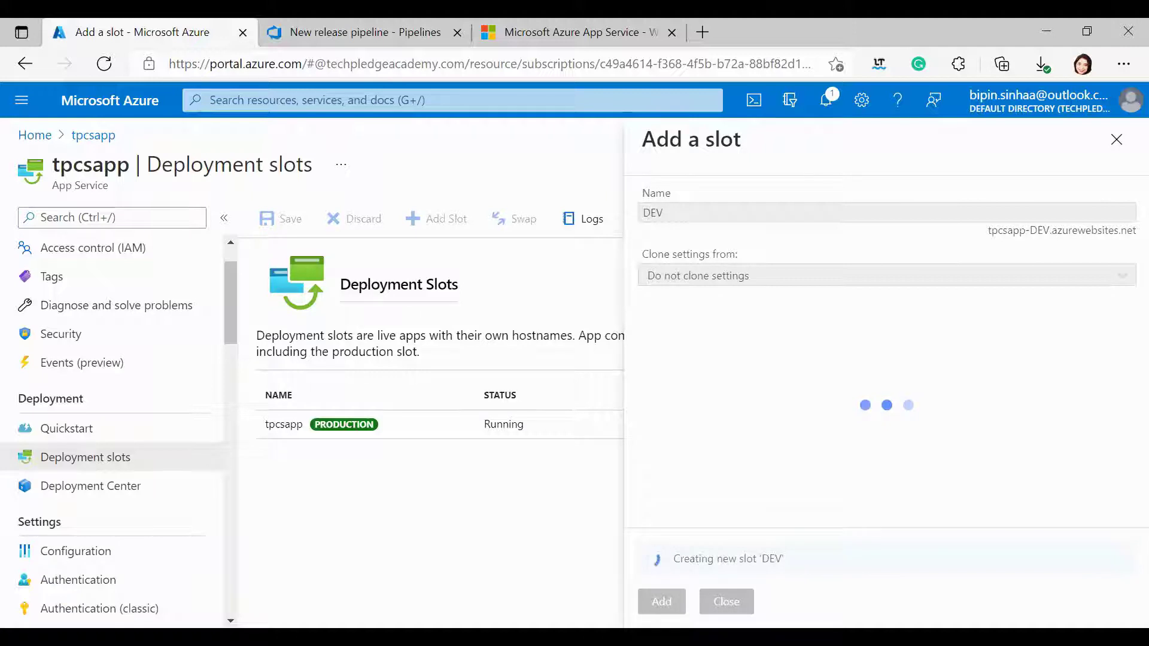
Back in Azure DevOps, set the DEV stage's app service name to tpcsapp and save the release pipeline in the root folder.
click(348, 39)
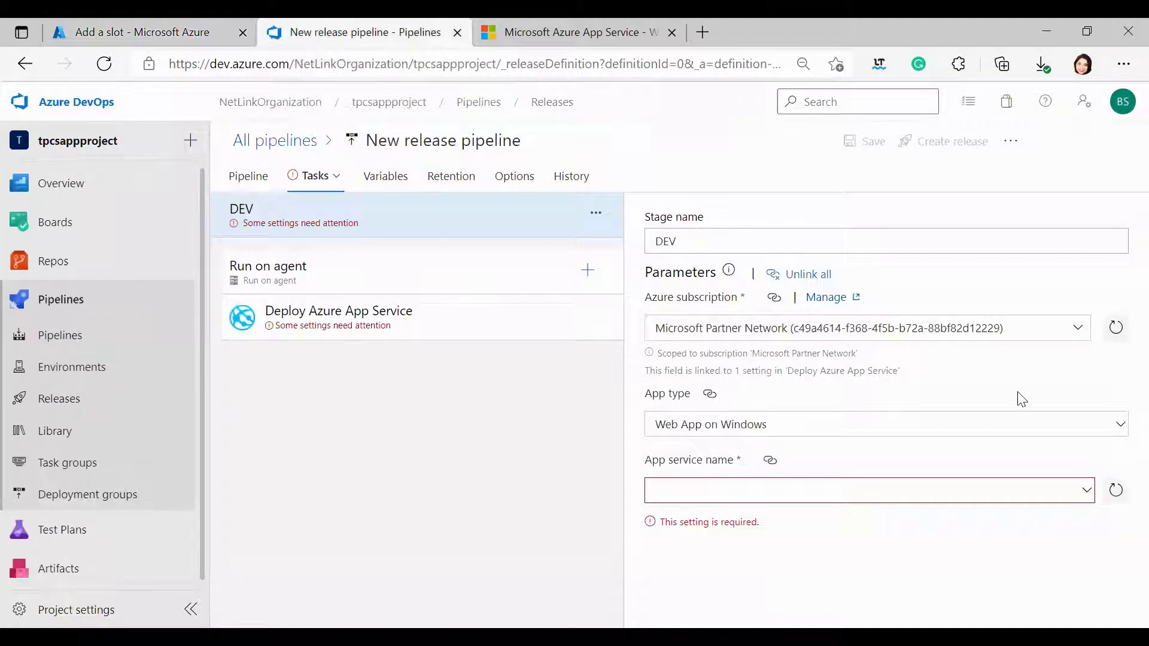
click(1113, 491)
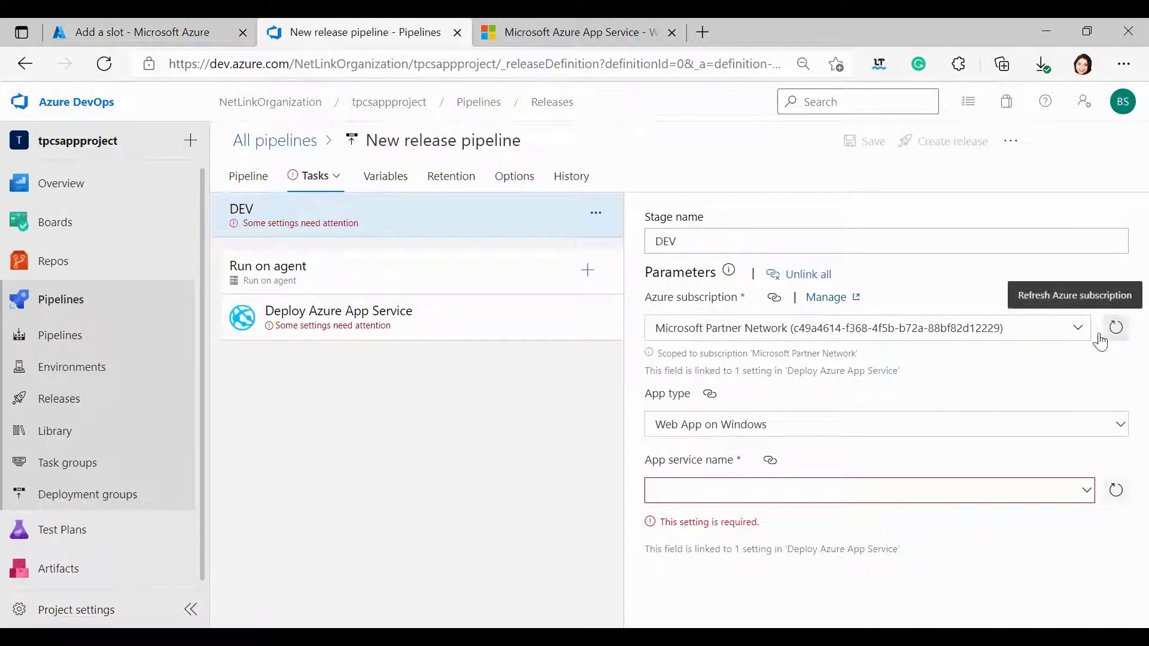
click(1084, 498)
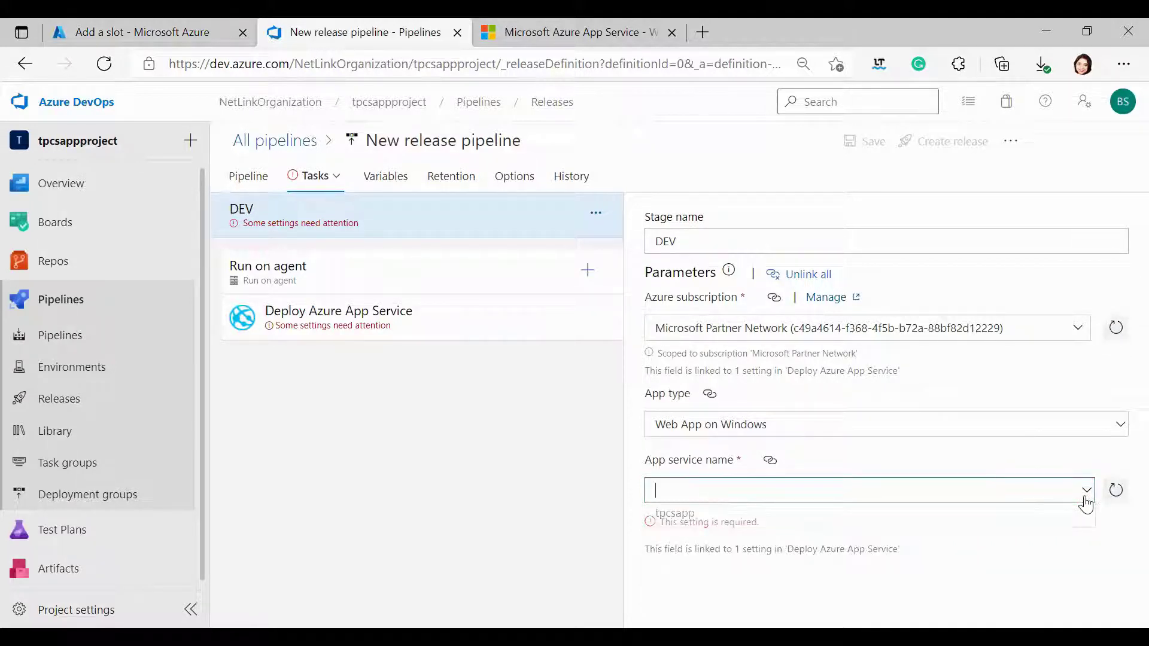
click(712, 518)
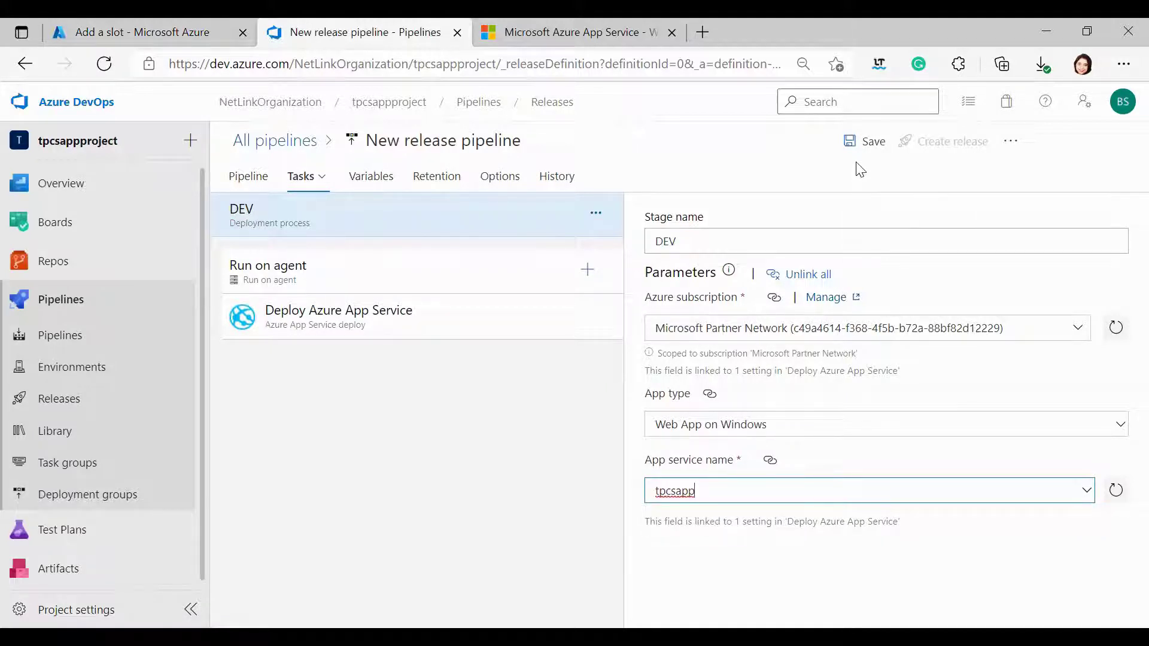
click(861, 146)
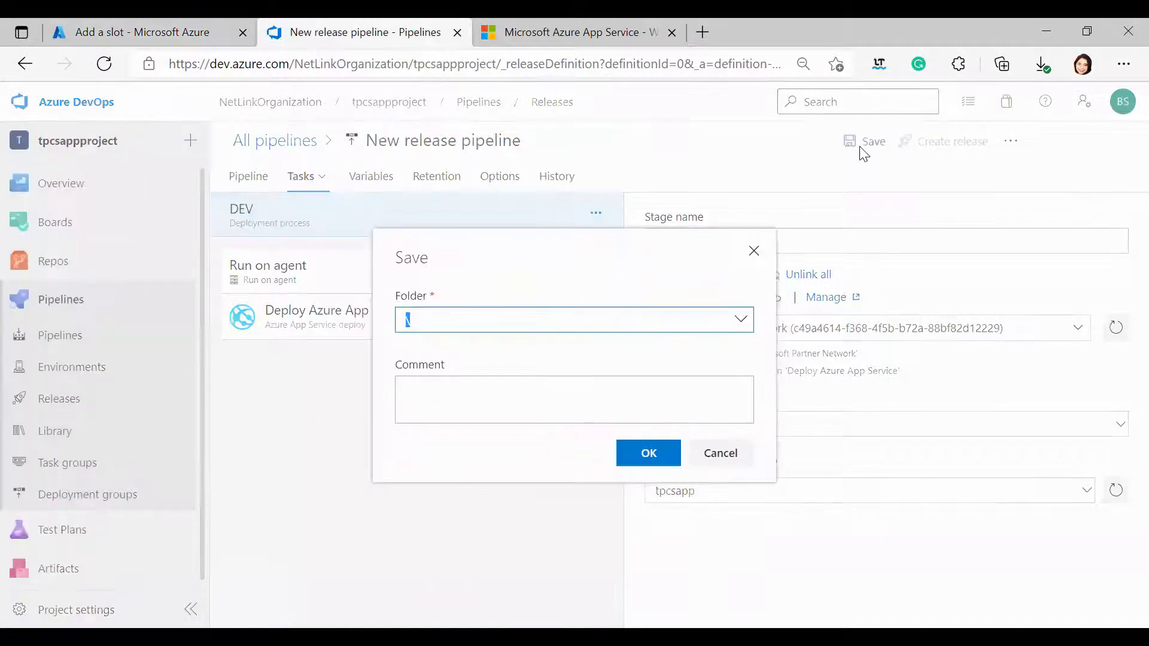
click(674, 461)
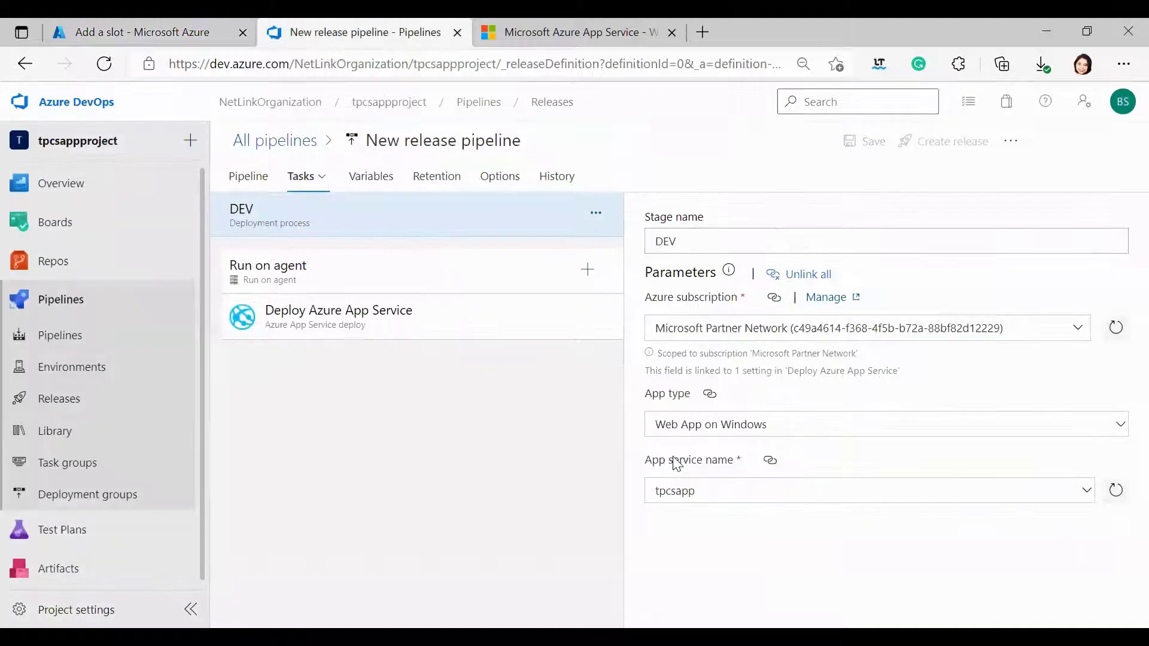
Return to the Azure portal and add a second tpcsapp deployment slot named UAT without cloning settings.
click(135, 32)
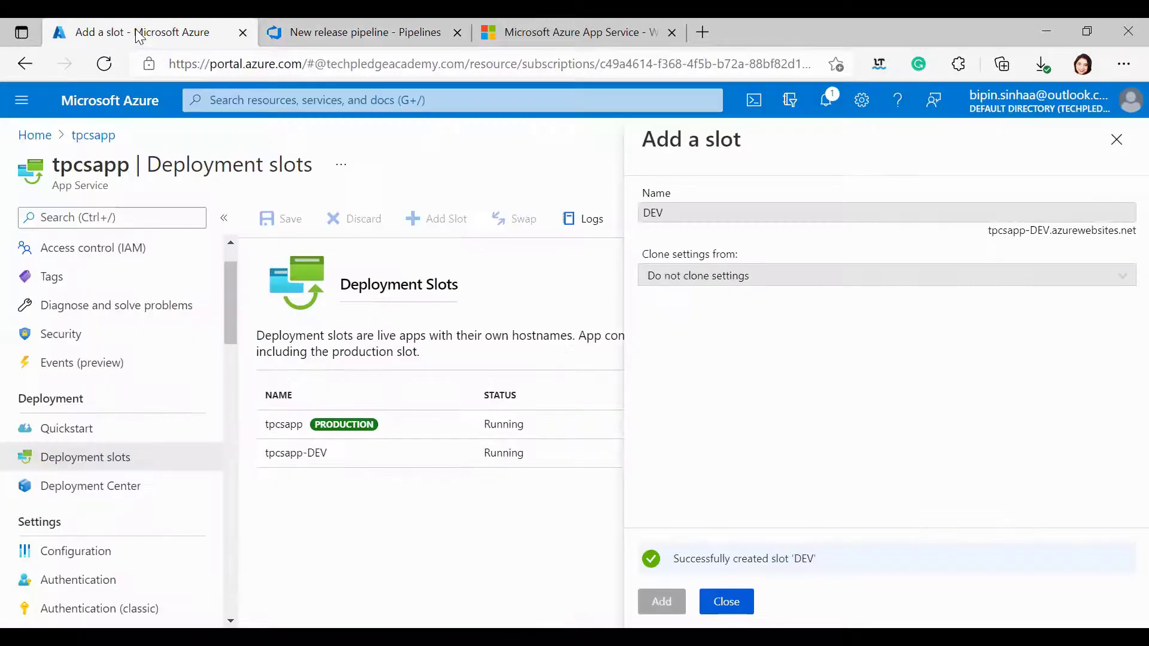
click(731, 600)
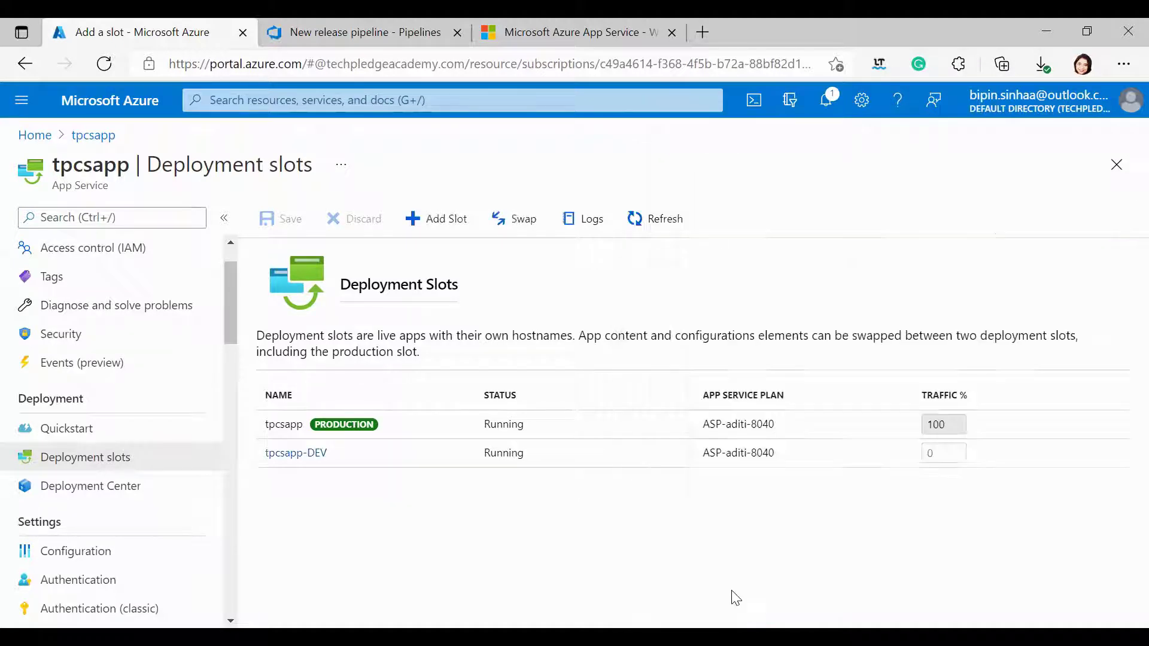
click(435, 220)
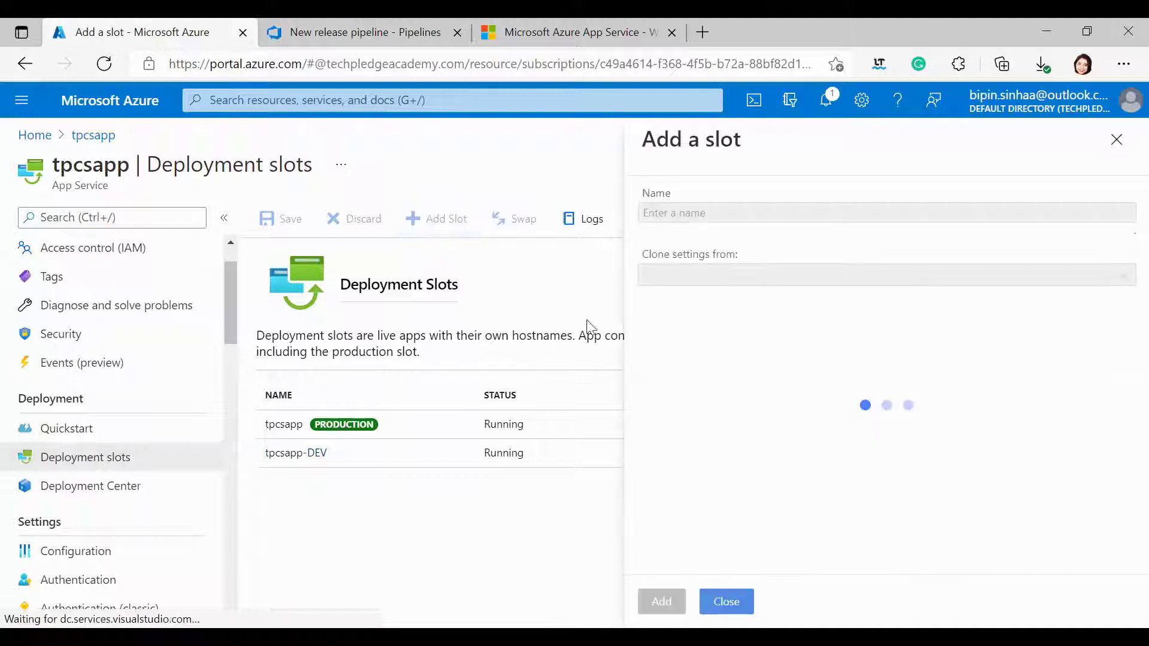
click(666, 213)
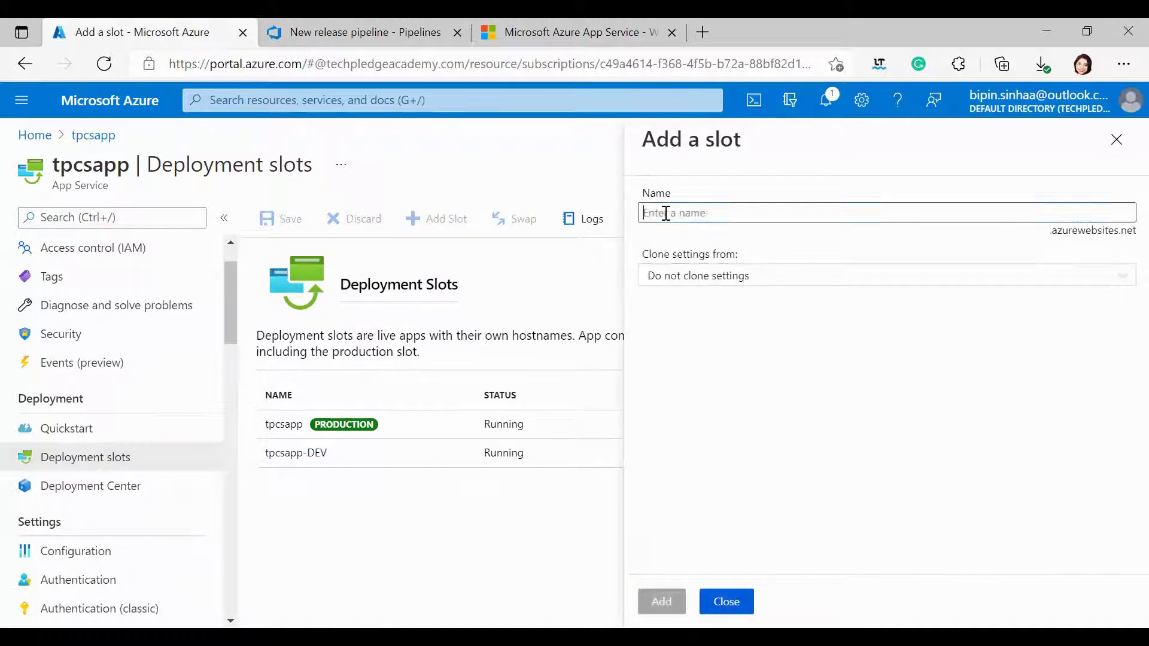
text(UAT)
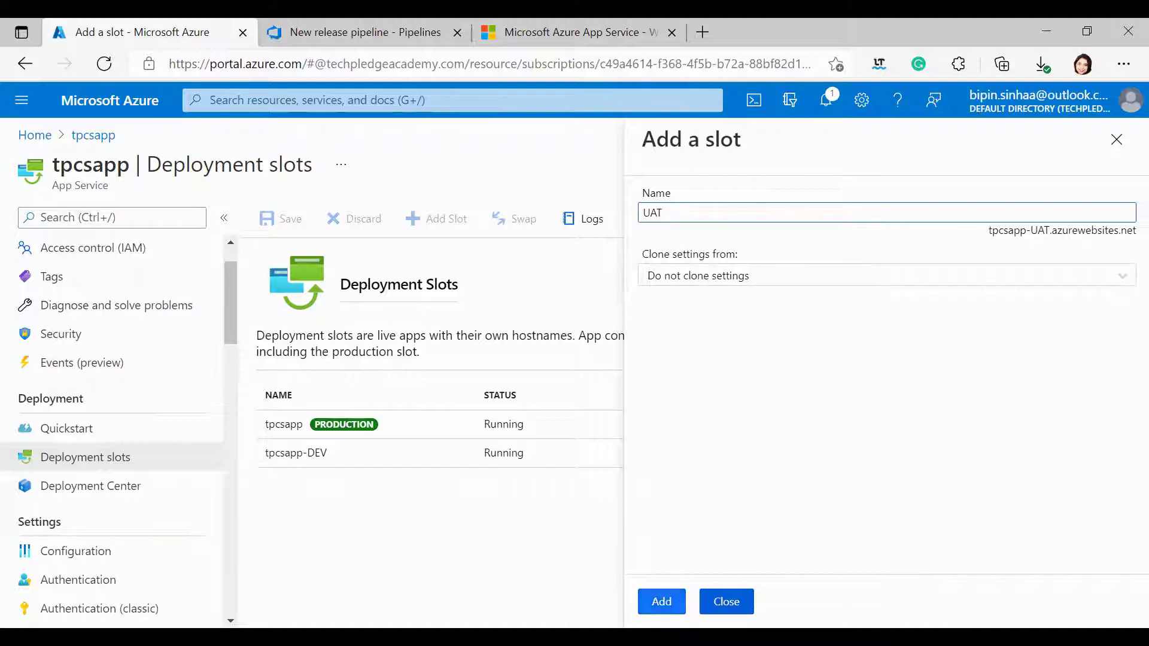
click(661, 601)
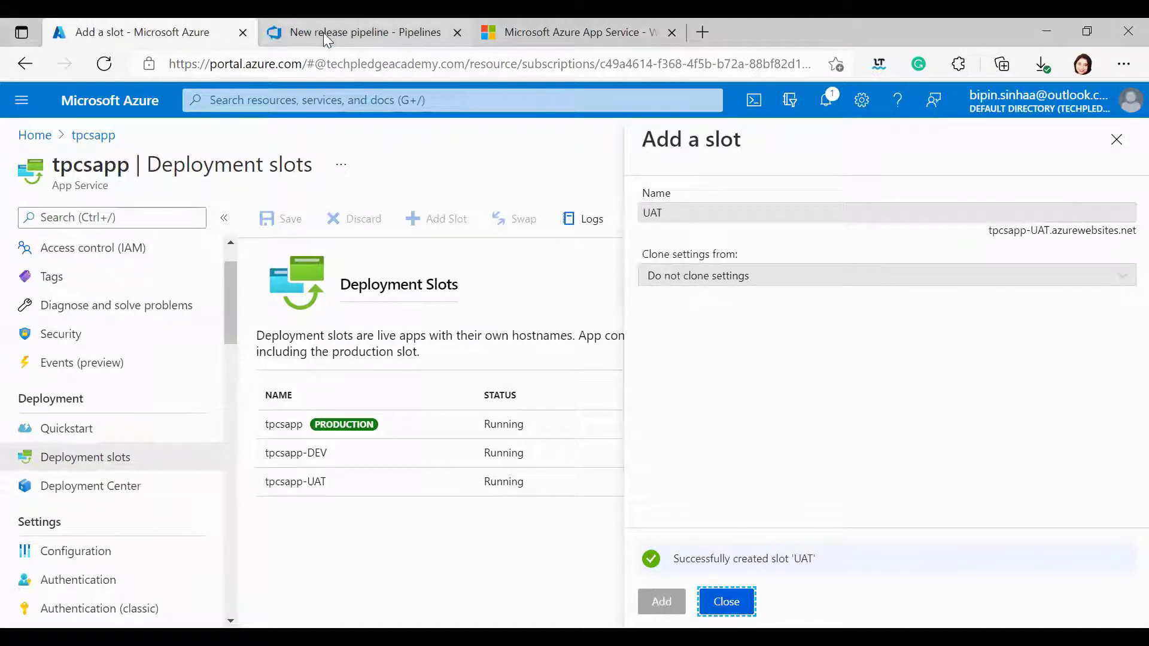
In the release pipeline's Deploy Azure App Service task, enable deployment to a slot and choose the aditi resource group.
click(357, 21)
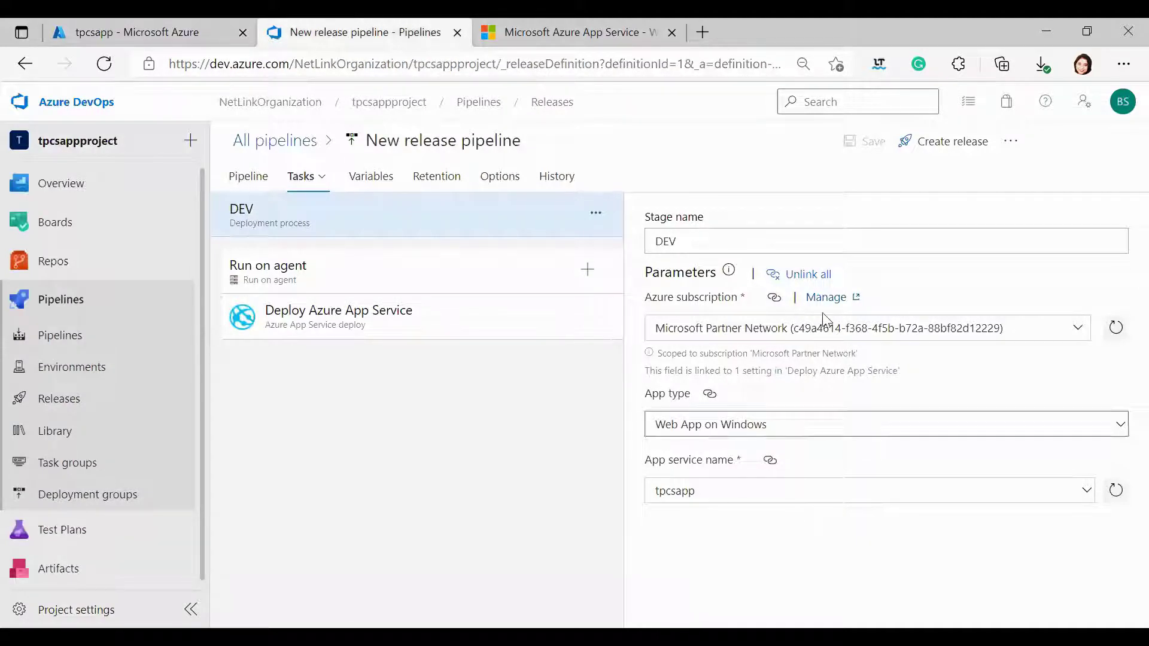
click(336, 317)
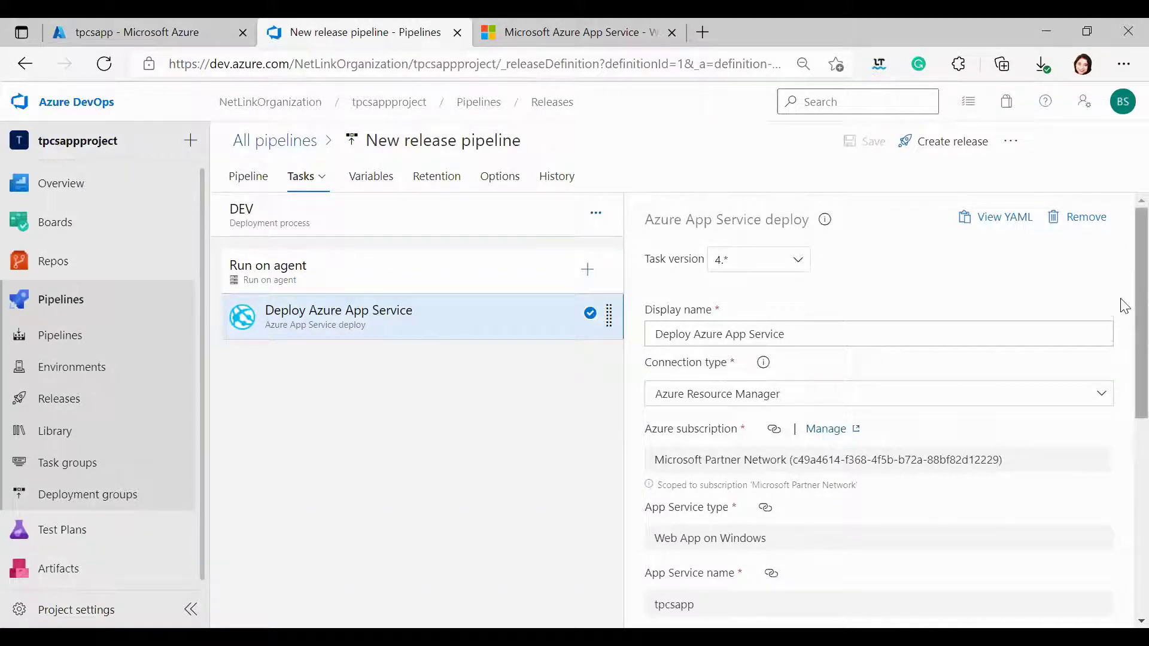
scroll(1123, 335, down, 4)
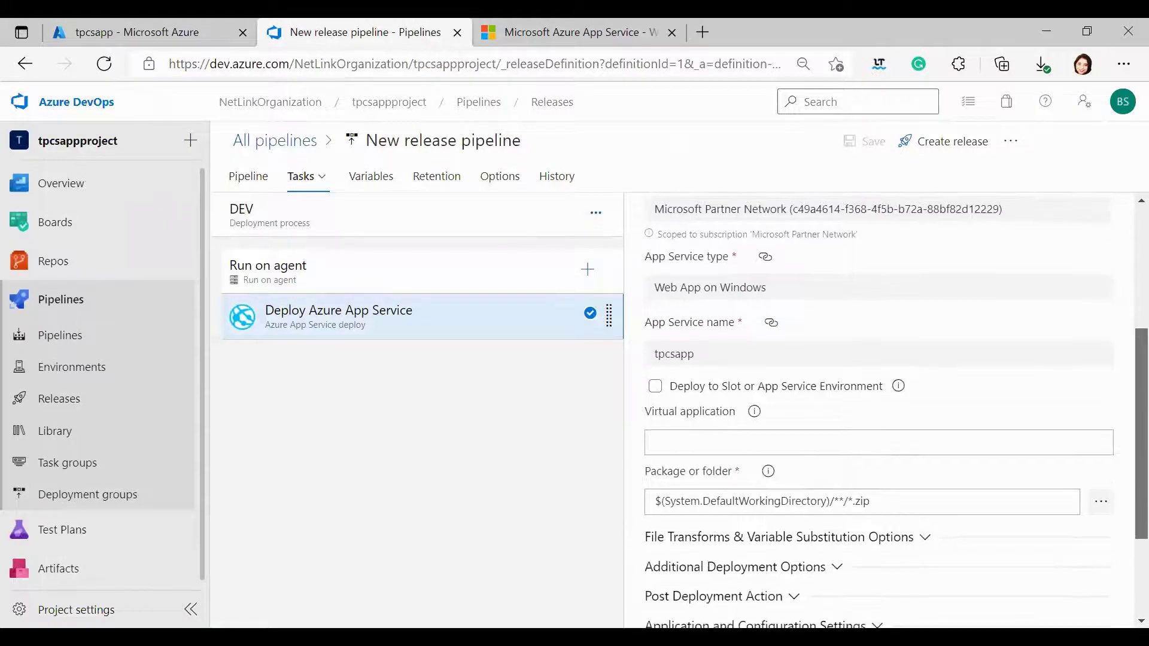
click(655, 385)
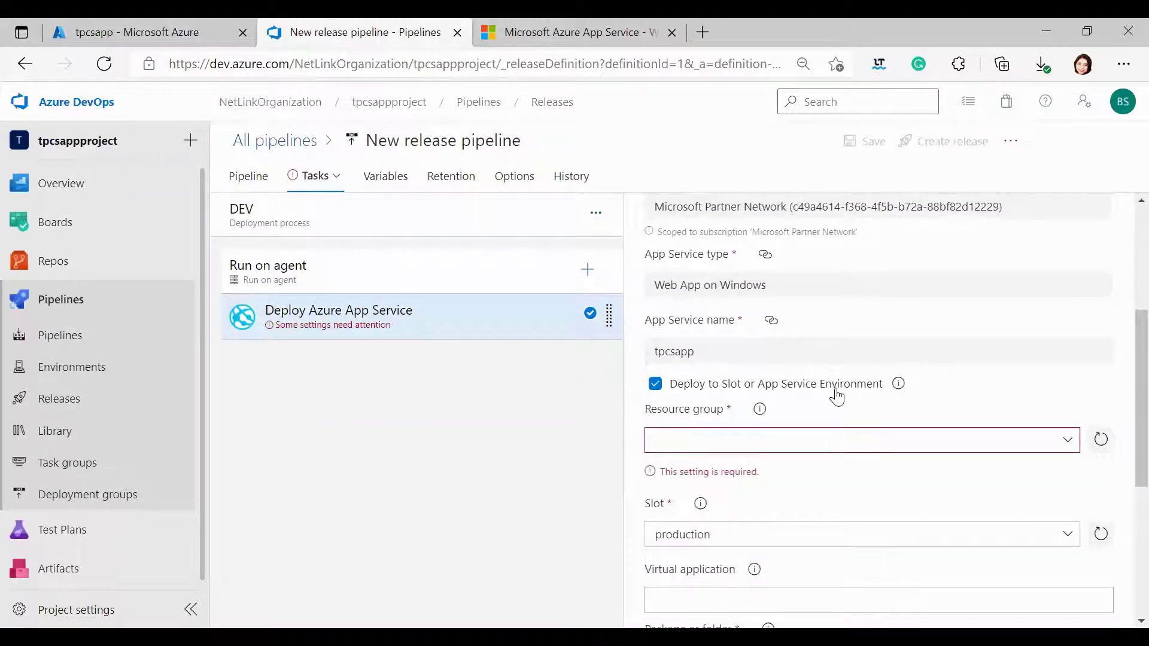
click(1060, 440)
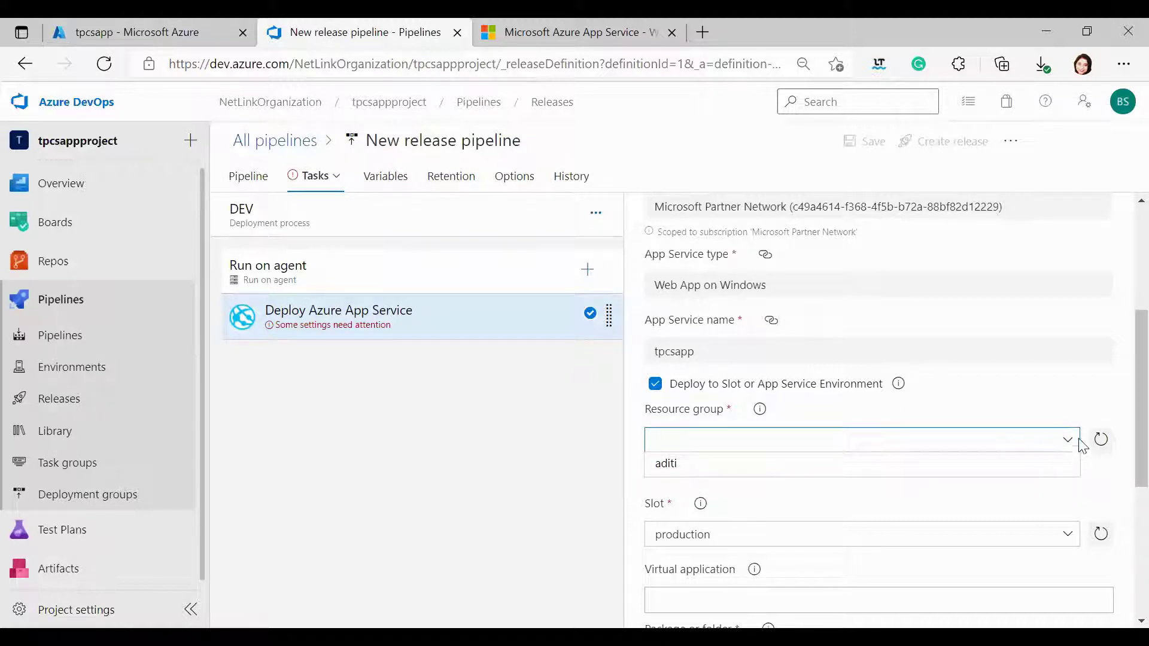
click(1098, 439)
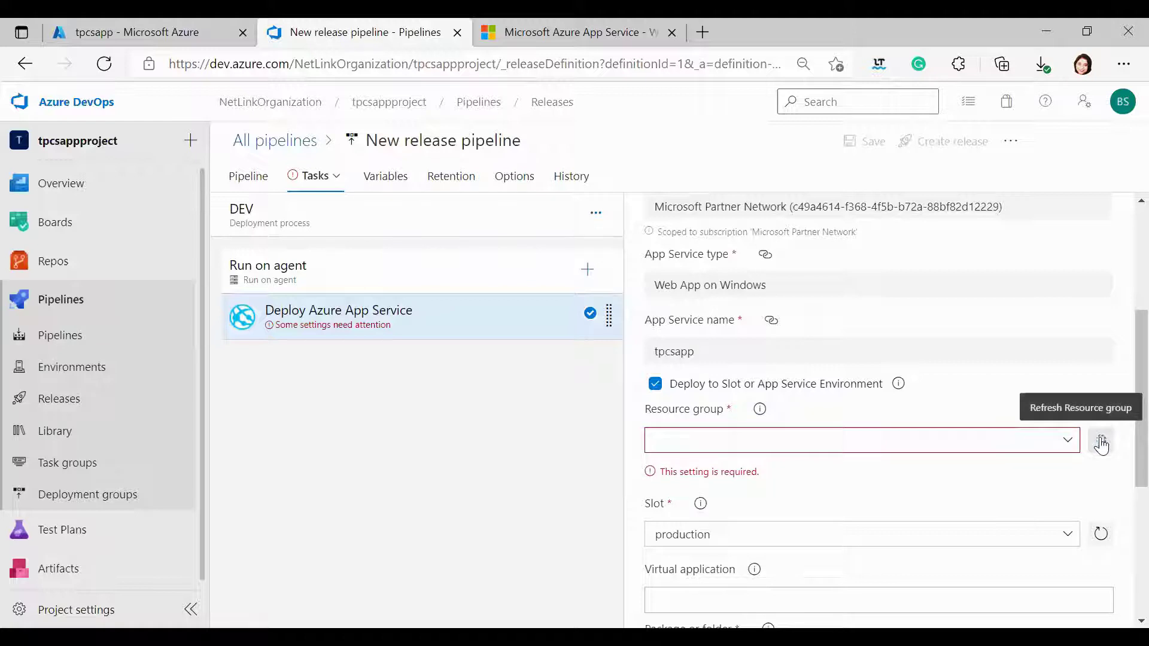
click(1069, 442)
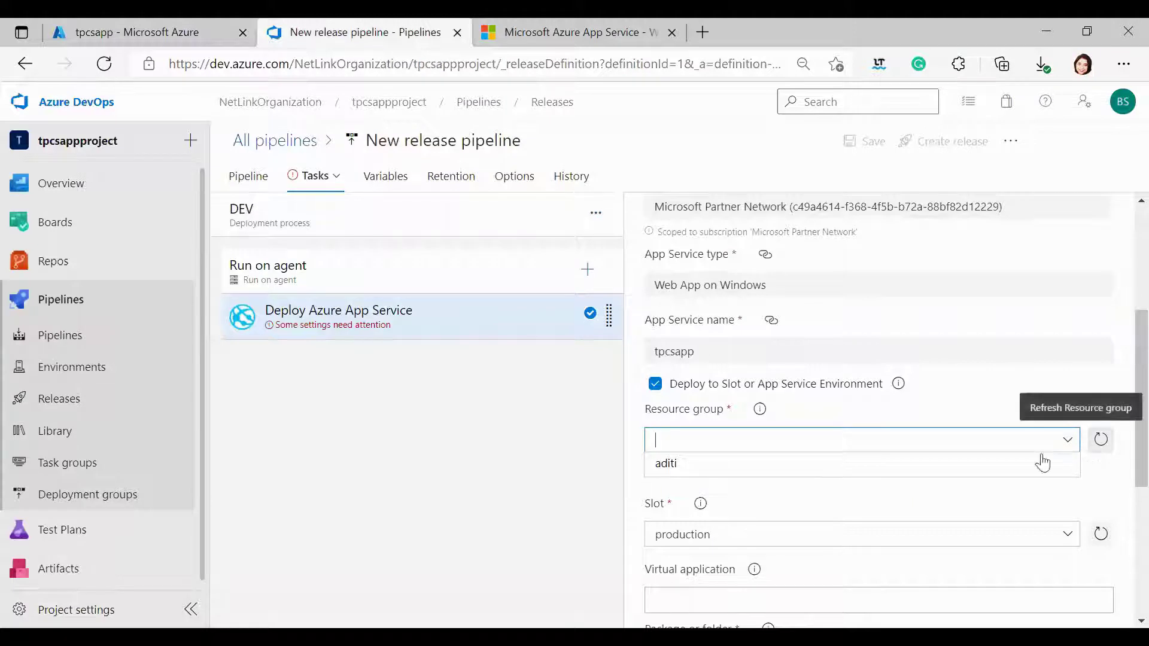
click(843, 464)
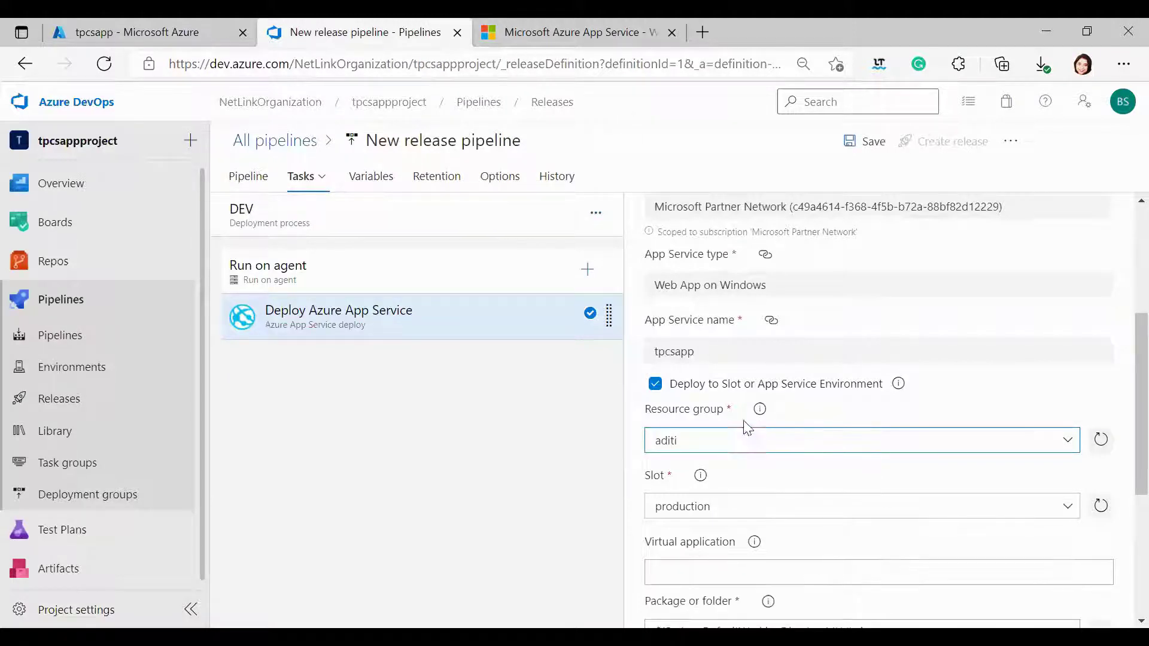
Choose UAT as the target slot of the Deploy Azure App Service task.
scroll(757, 401, down, 2)
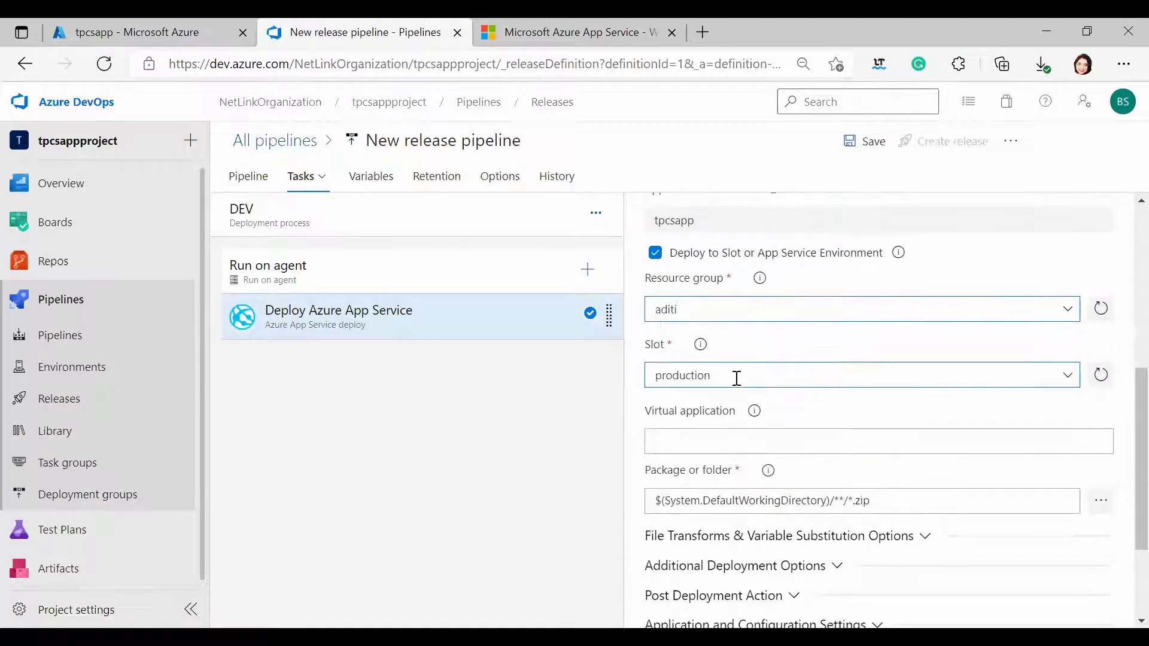
click(1061, 383)
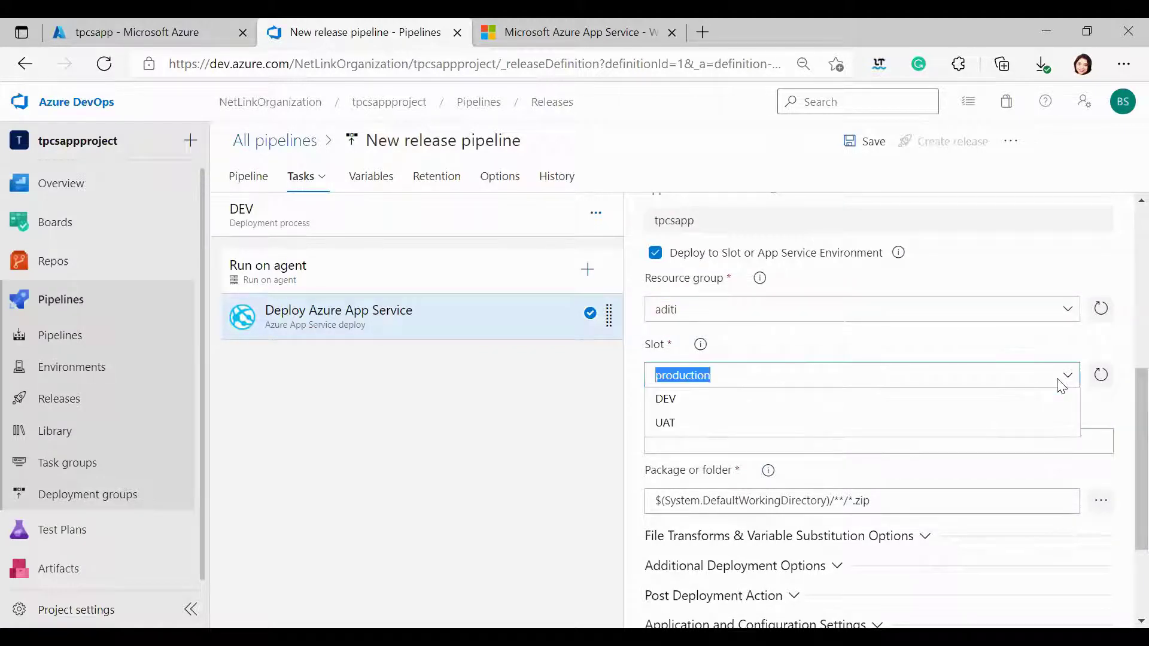
click(799, 424)
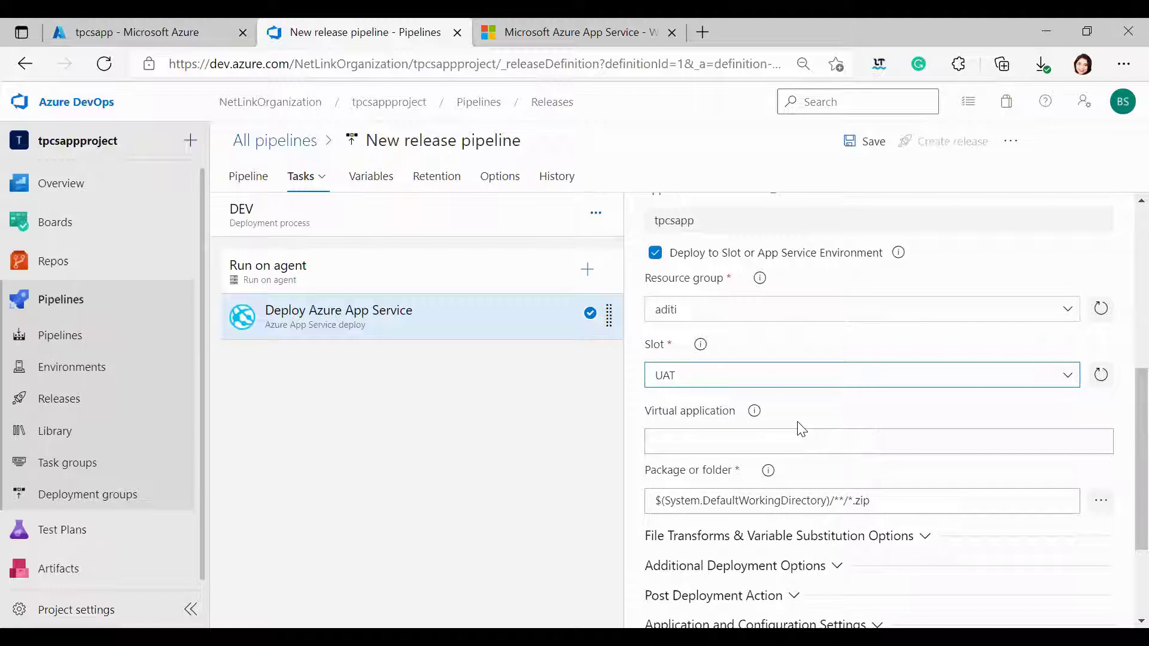
click(714, 410)
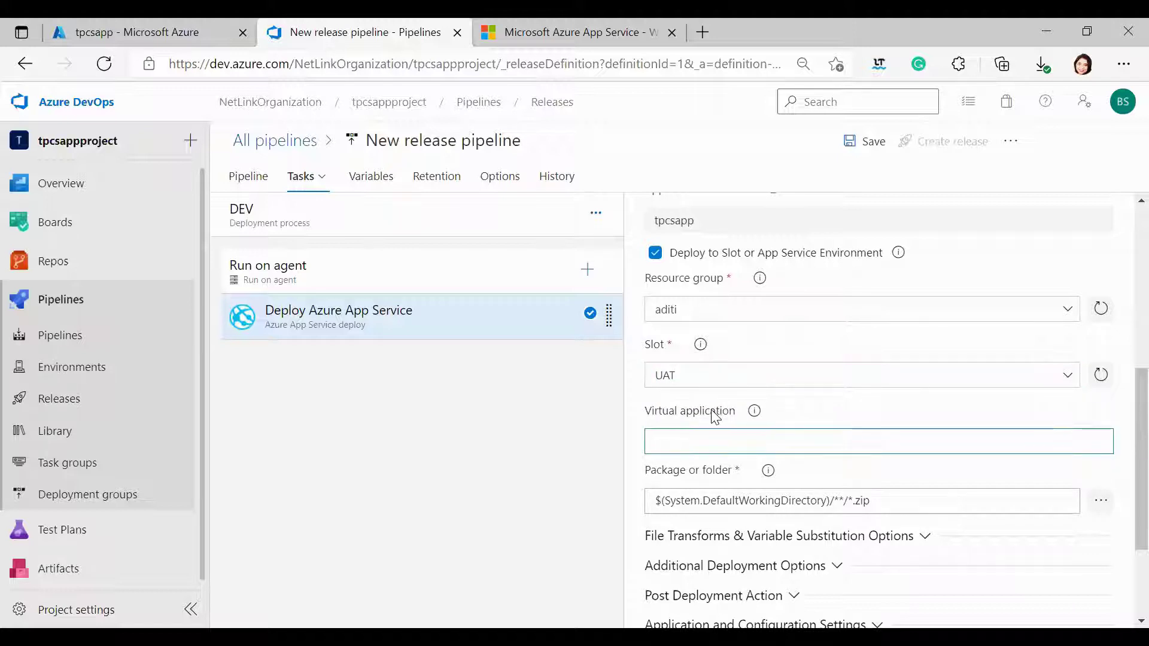
Refresh the available slots and set the deploy task's target slot to DEV.
click(1100, 375)
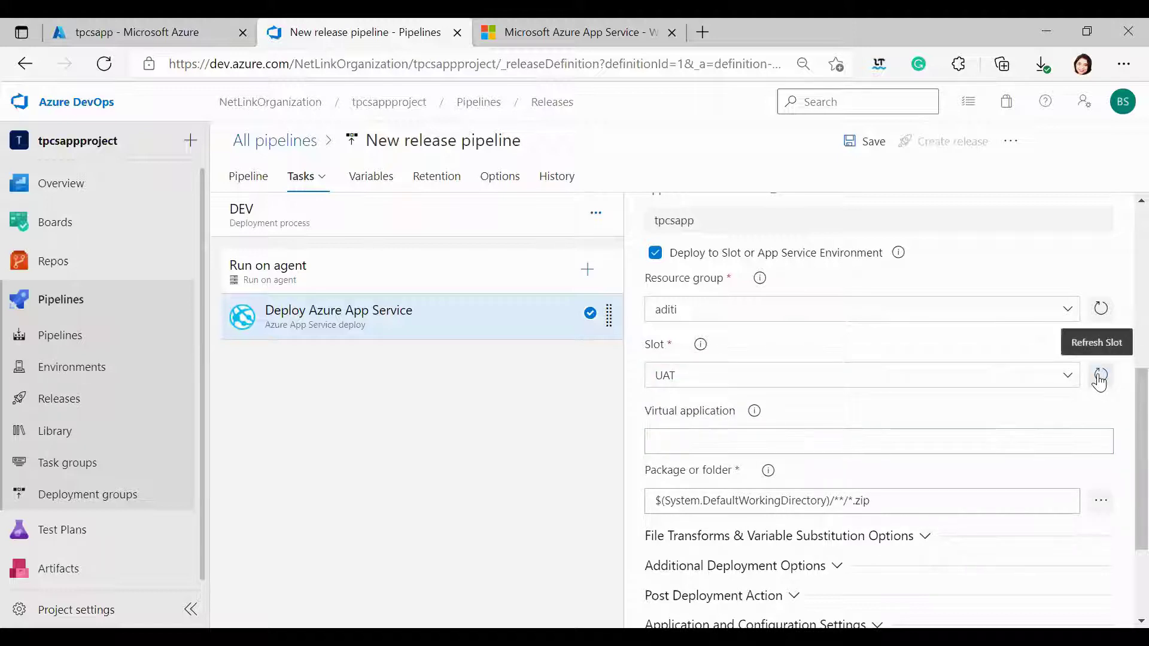
click(1067, 383)
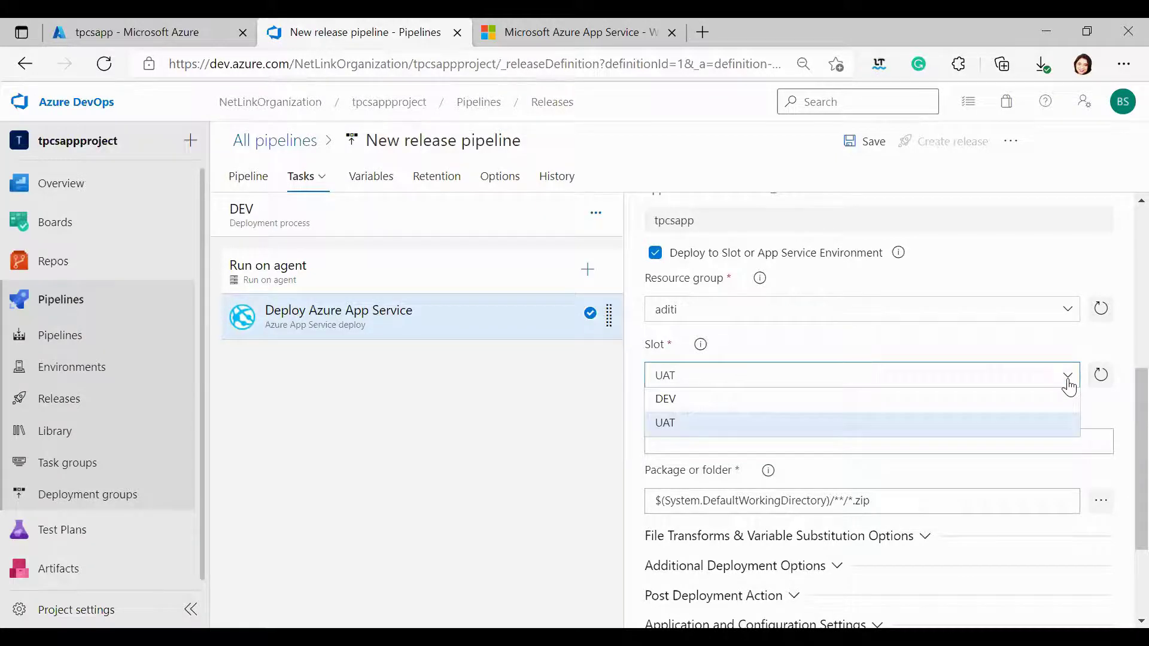
click(747, 408)
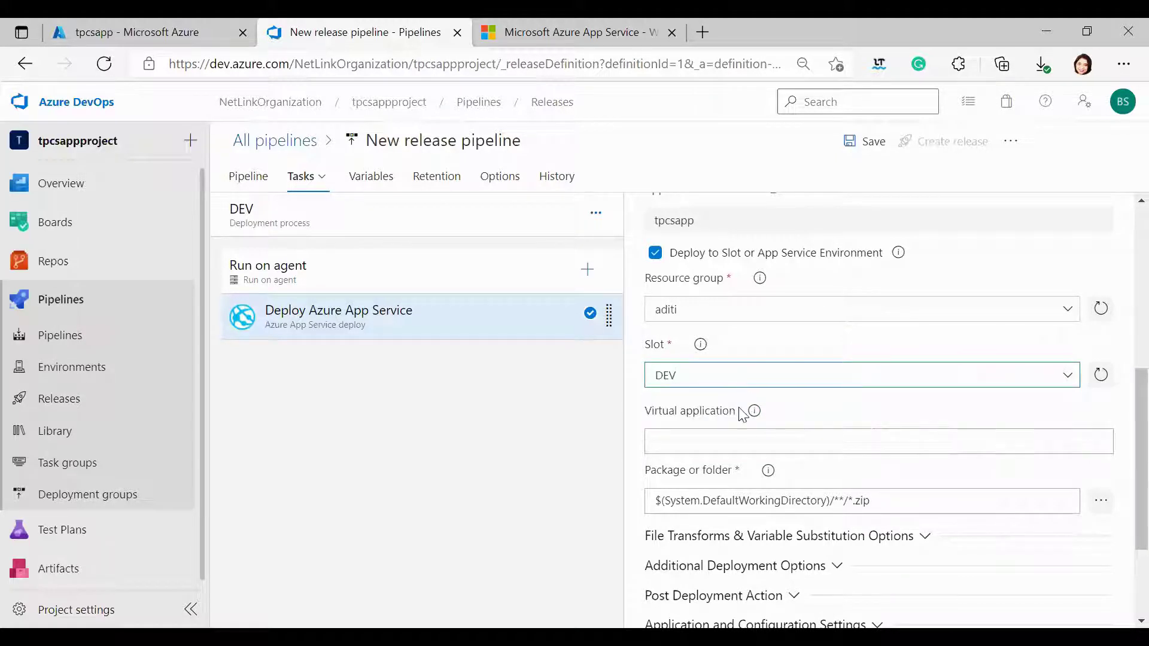
click(771, 436)
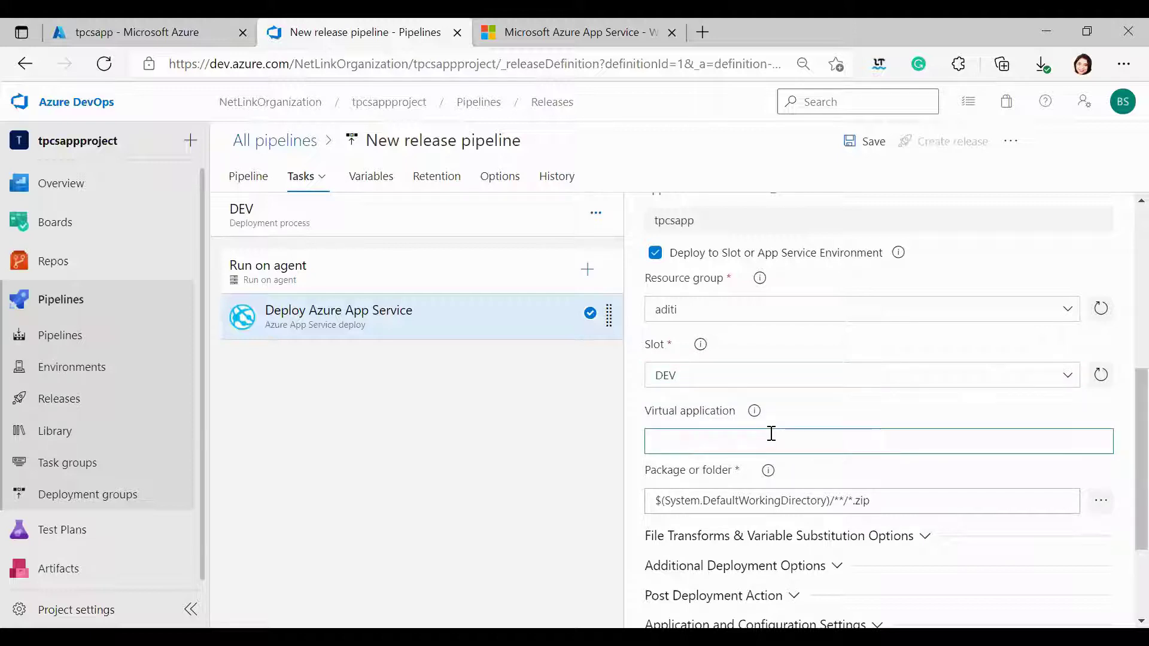
Save the release pipeline with its DEV deployment settings, without adding a comment.
scroll(771, 436, down, 1)
scroll(802, 359, up, 1)
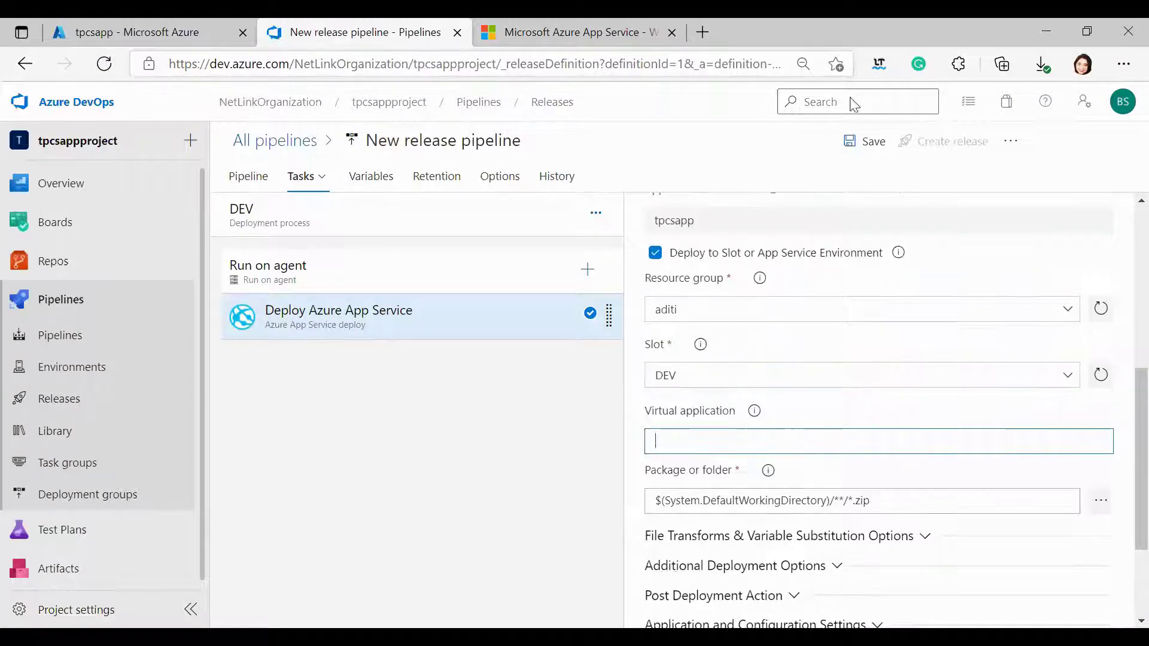
click(868, 148)
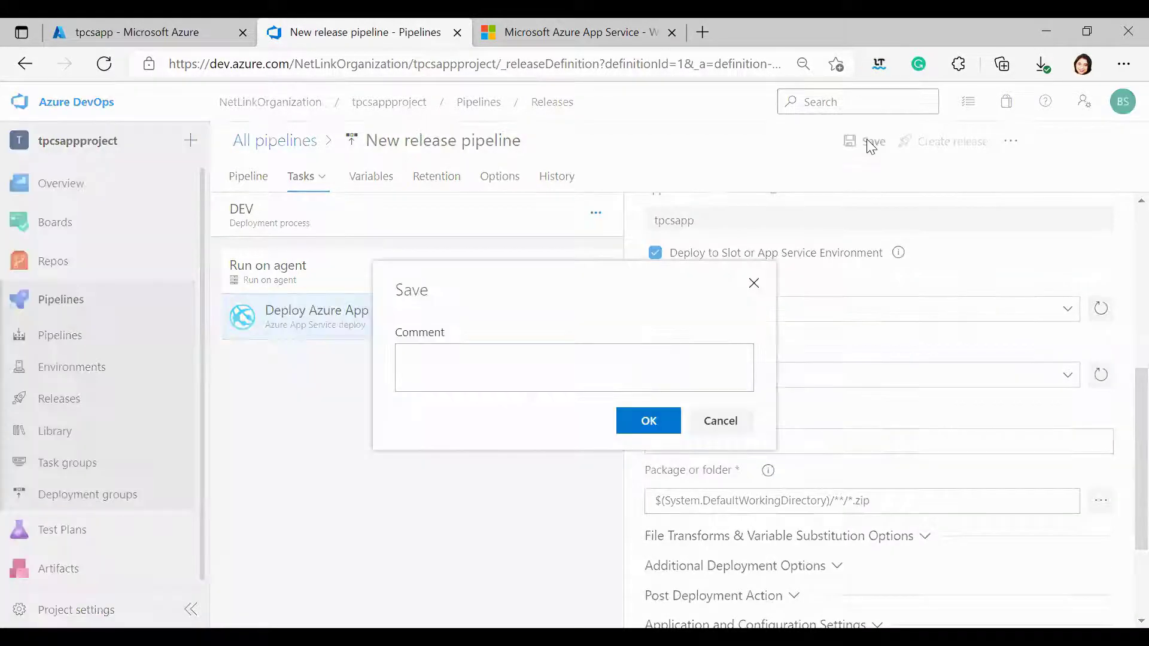
click(657, 430)
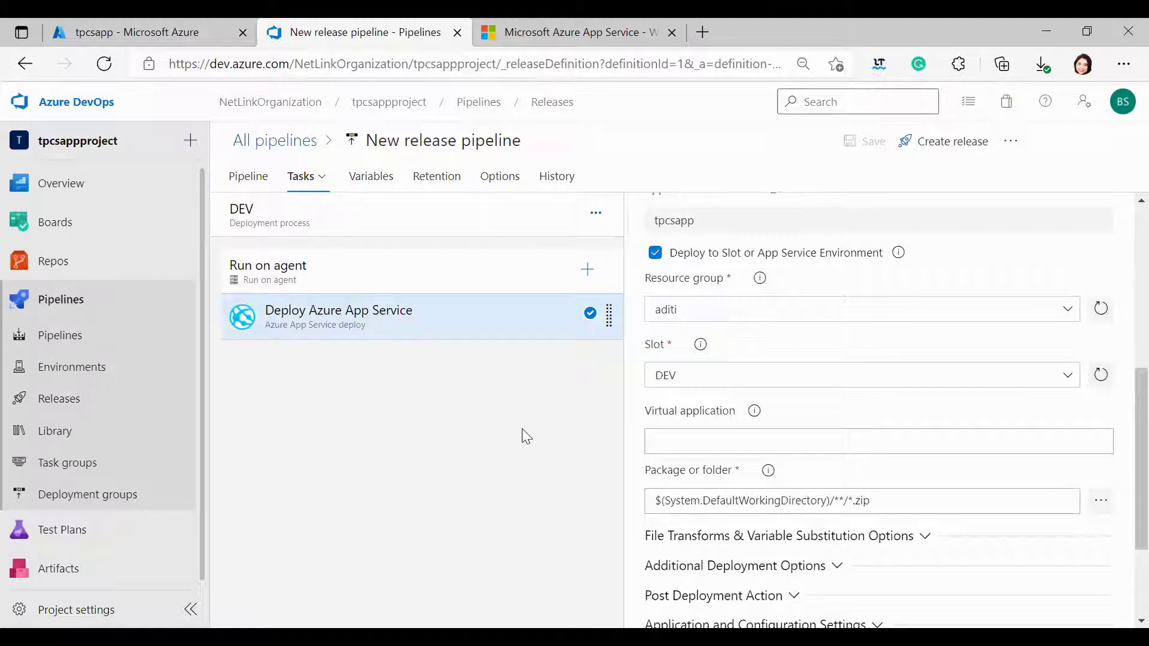
Add a new stage after DEV in the release pipeline using the Azure App Service deployment template.
click(251, 185)
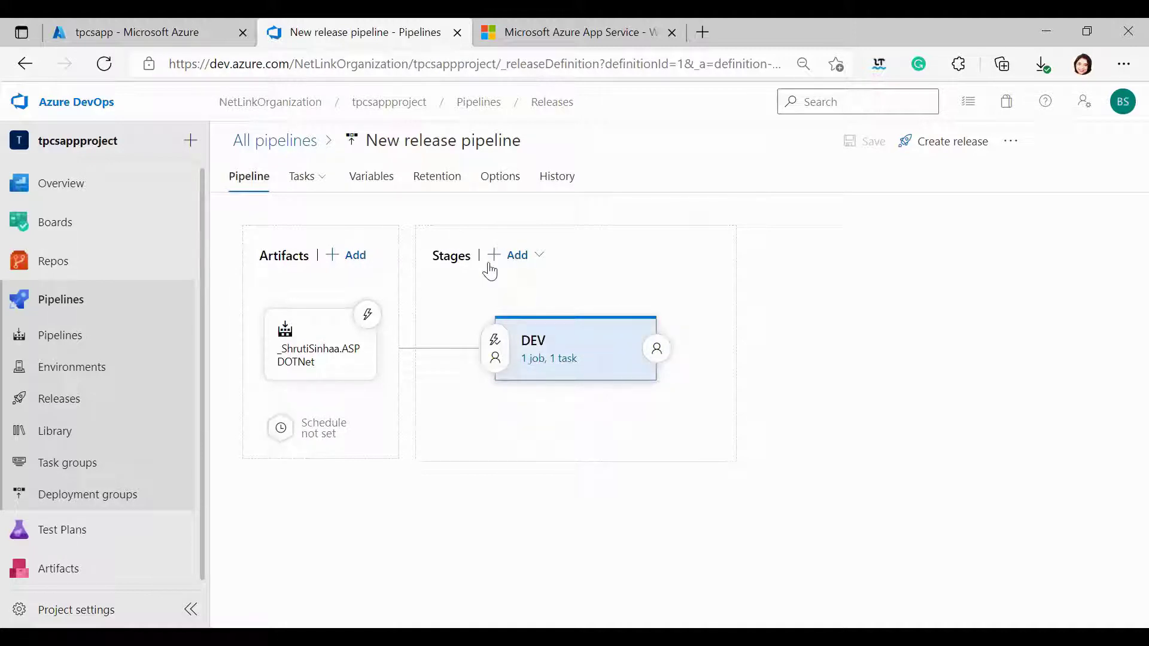
click(518, 263)
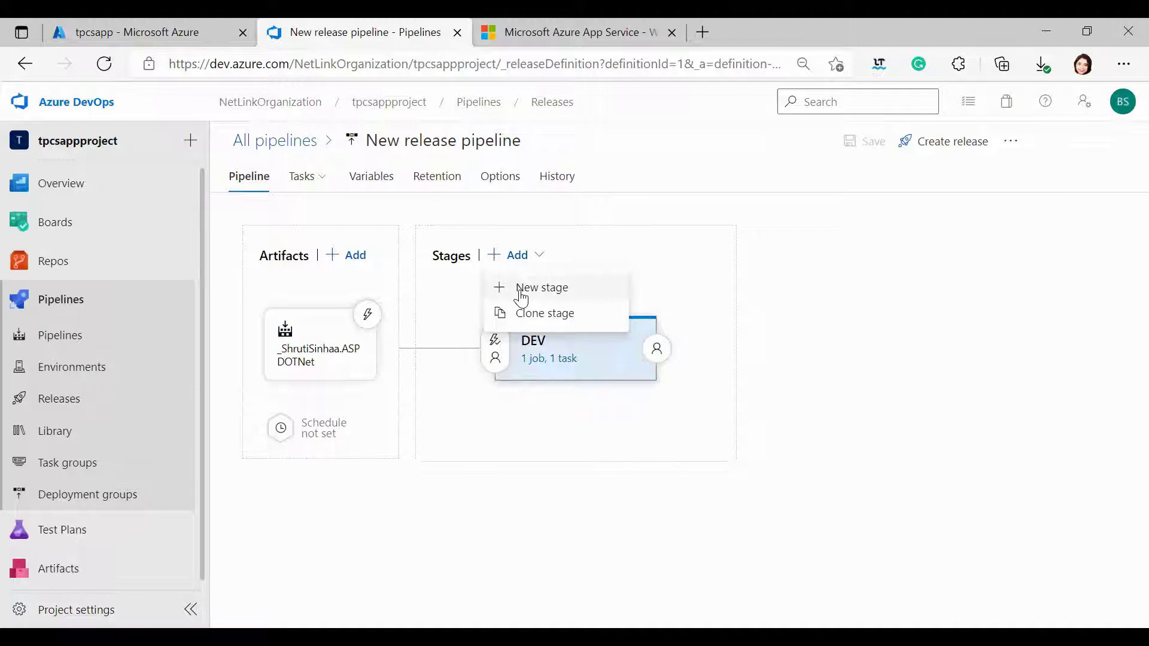
click(521, 292)
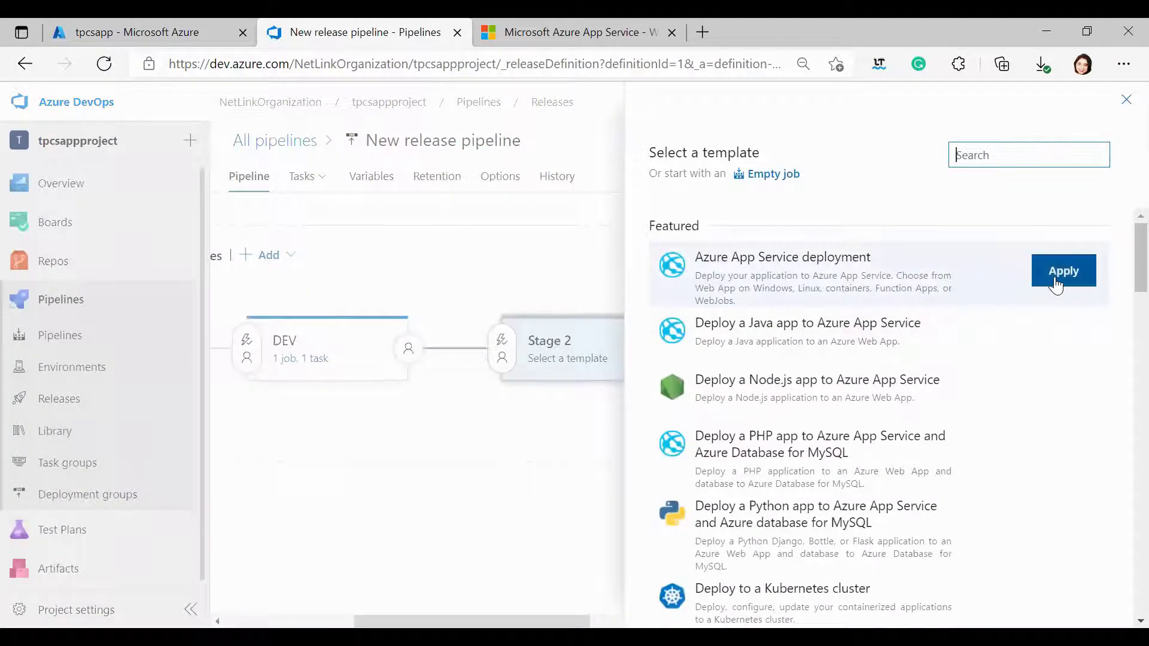
click(1056, 283)
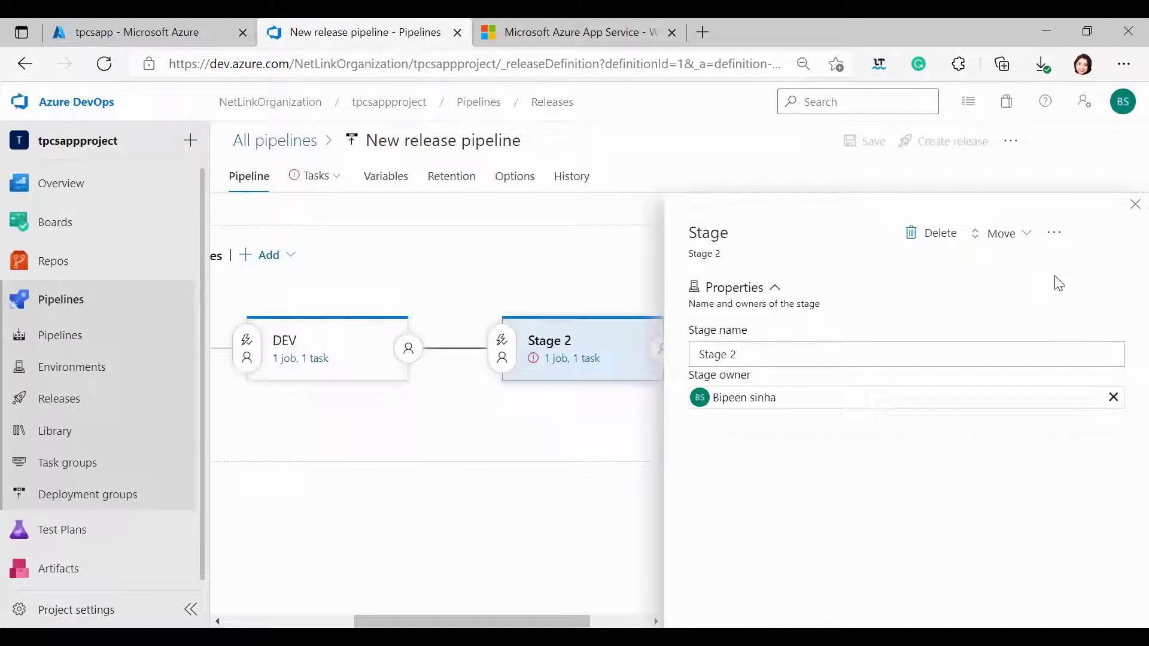
Name the new second stage UAT and close its properties.
click(754, 354)
key(BackSpace)
key(BackSpace)
key(BackSpace)
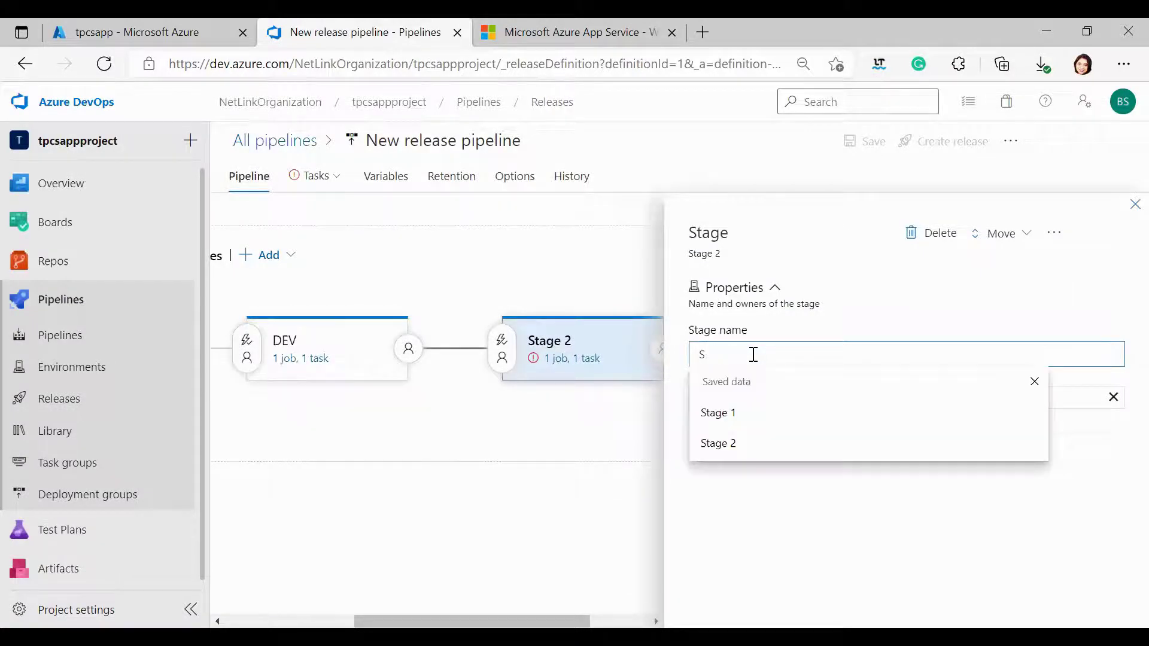
text(U)
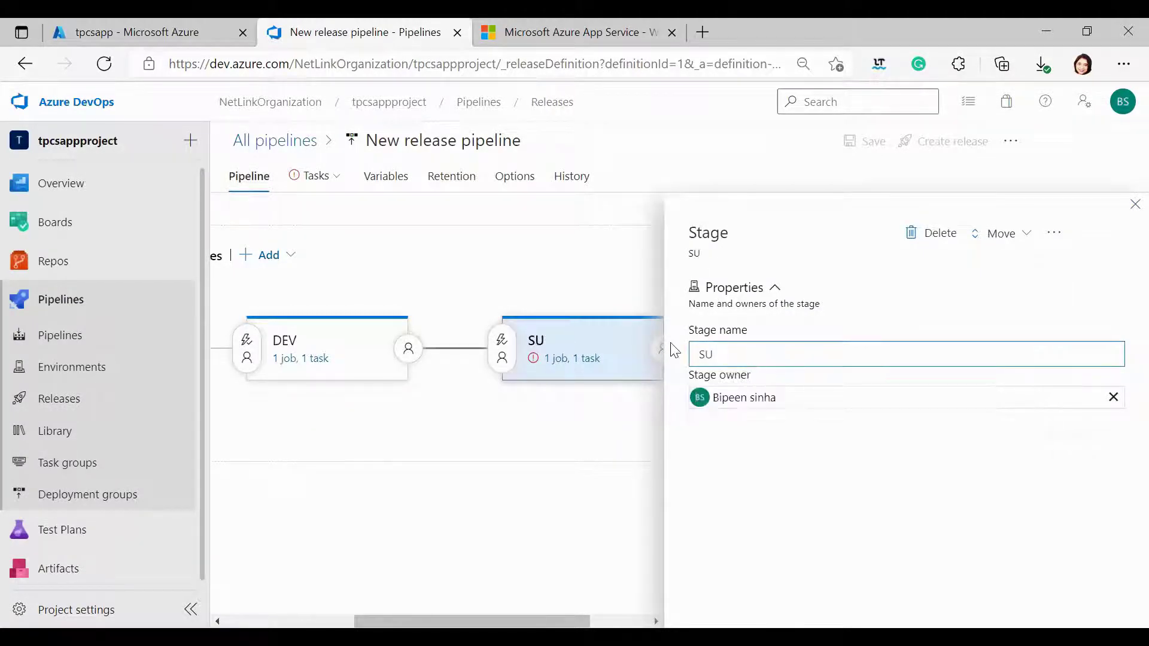
key(BackSpace)
key(BackSpace)
text(UAT)
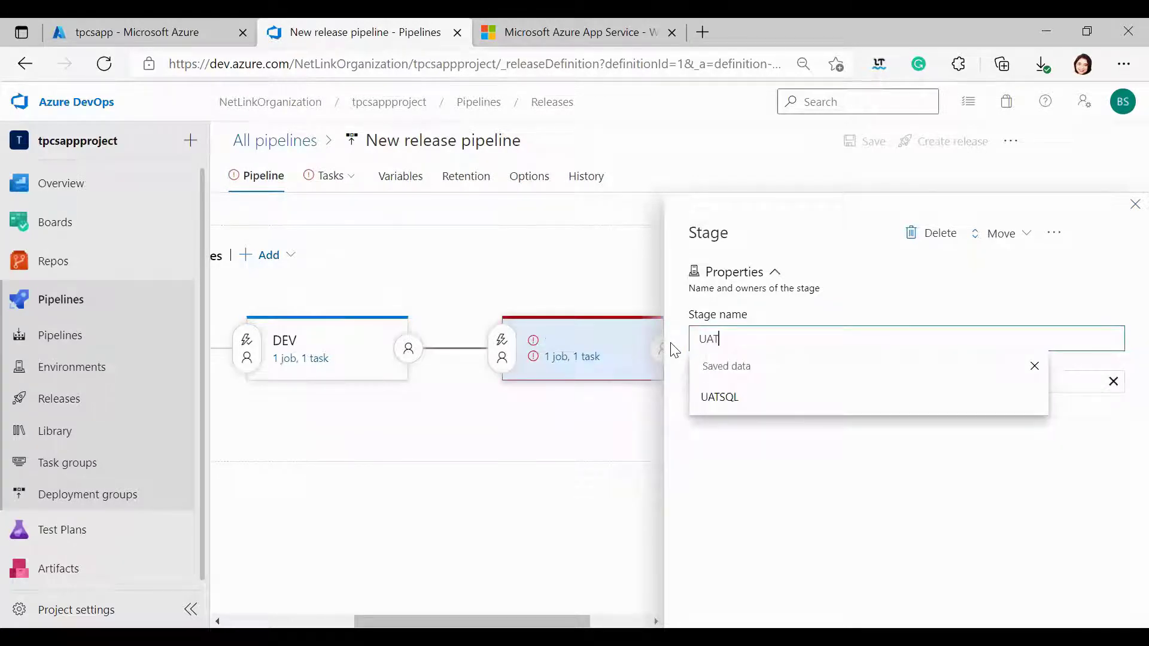
click(768, 462)
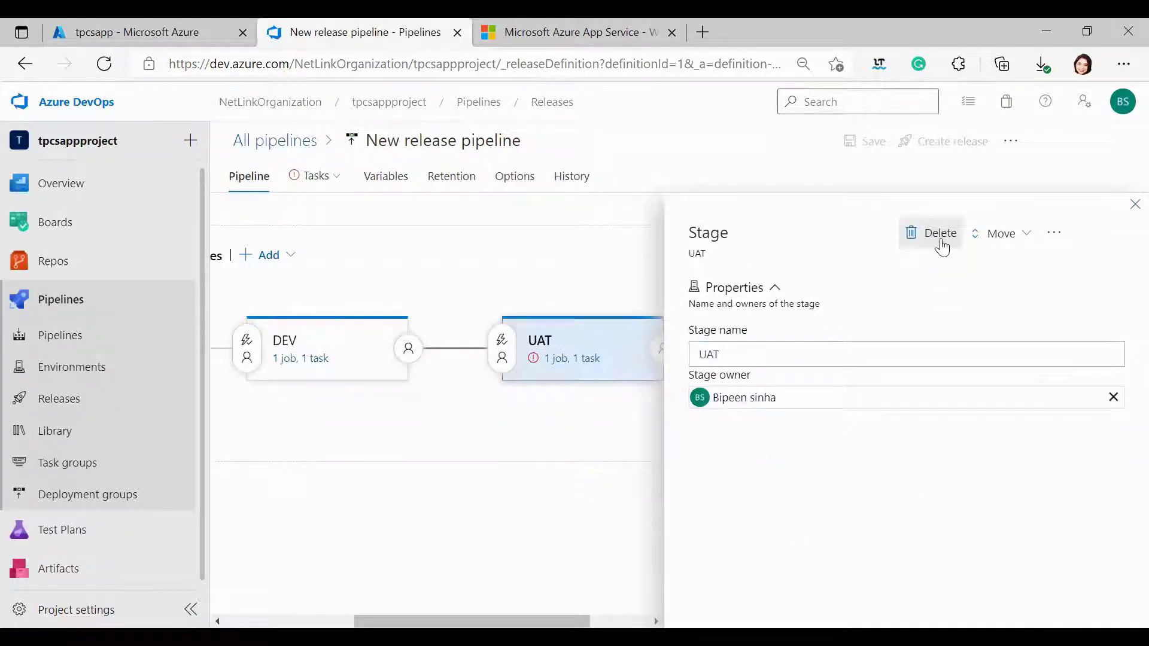
click(1130, 206)
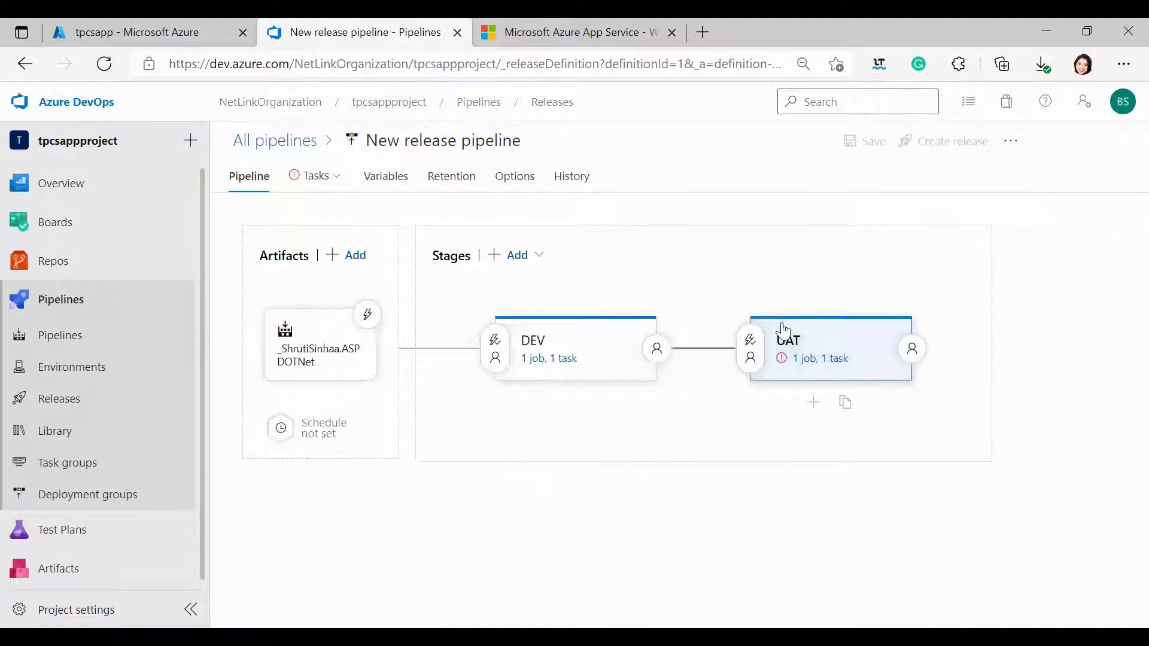
Configure the UAT stage with the Microsoft Partner Network service connection and the tpcsapp app service, and save the pipeline.
click(811, 359)
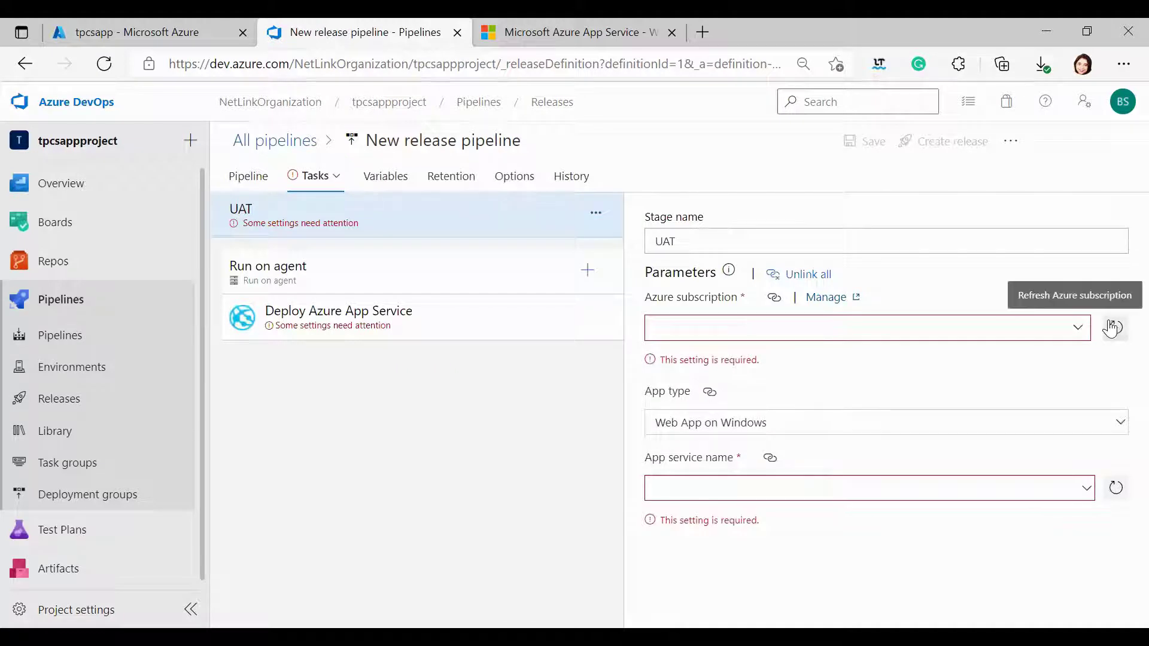
click(1064, 327)
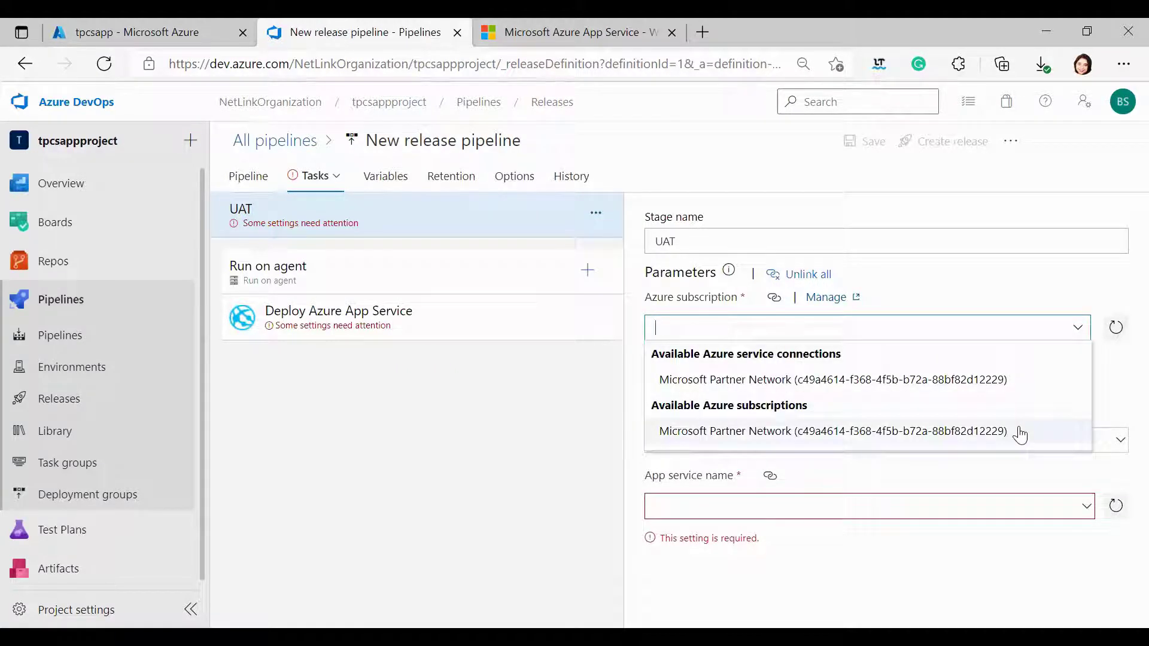
click(976, 383)
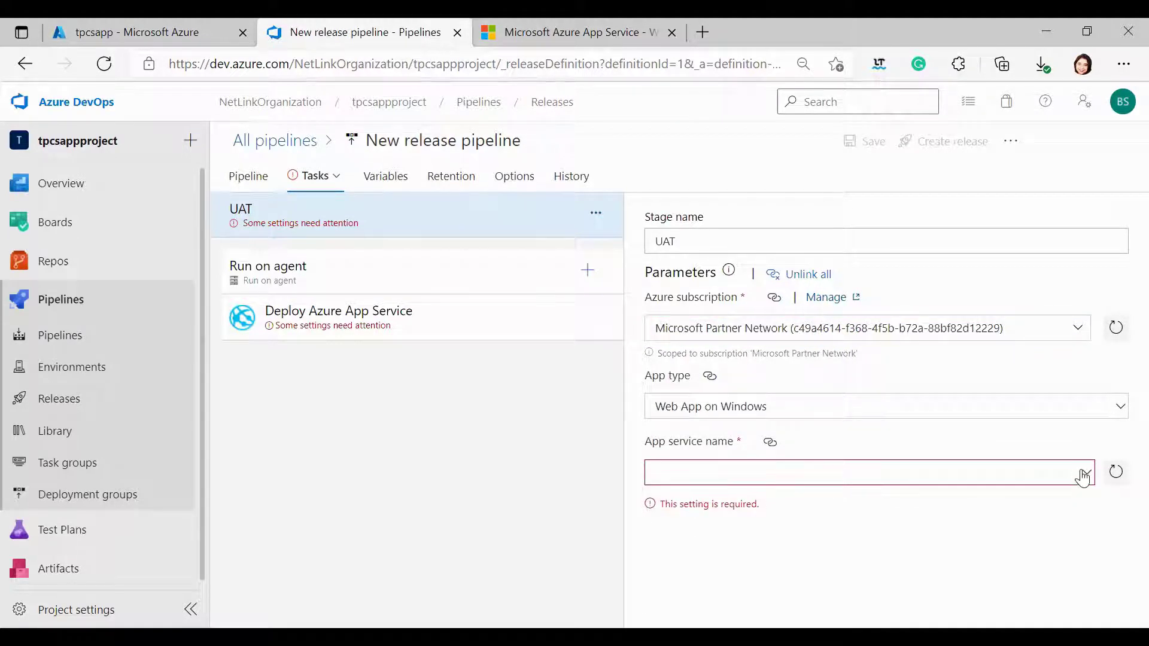
click(1084, 472)
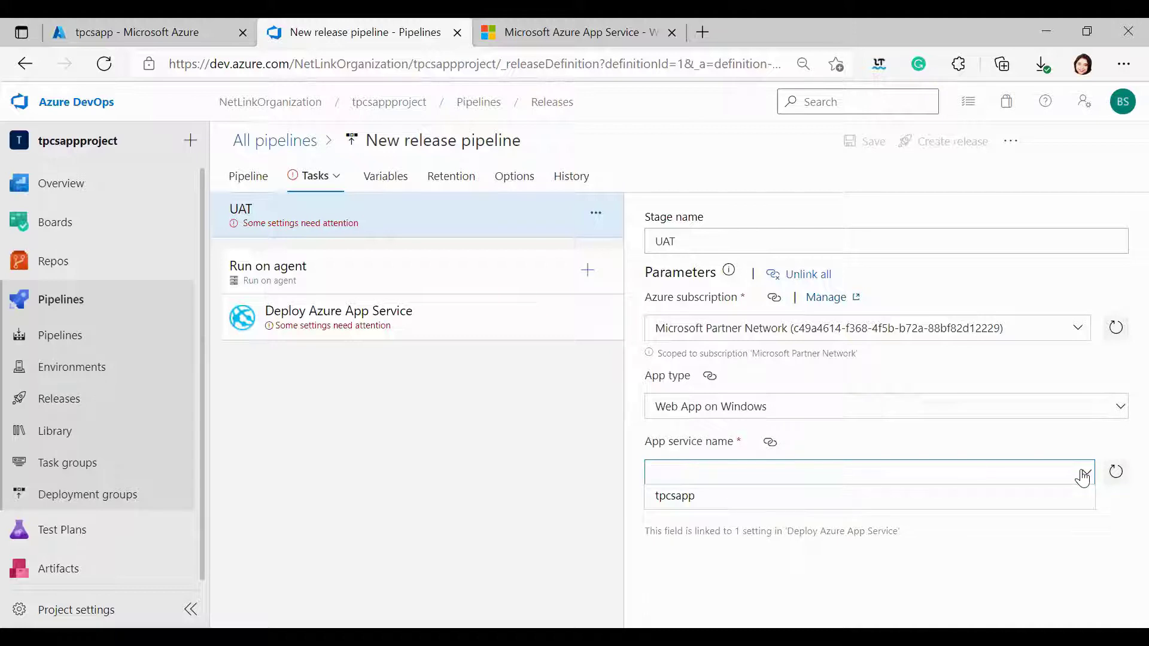
click(858, 496)
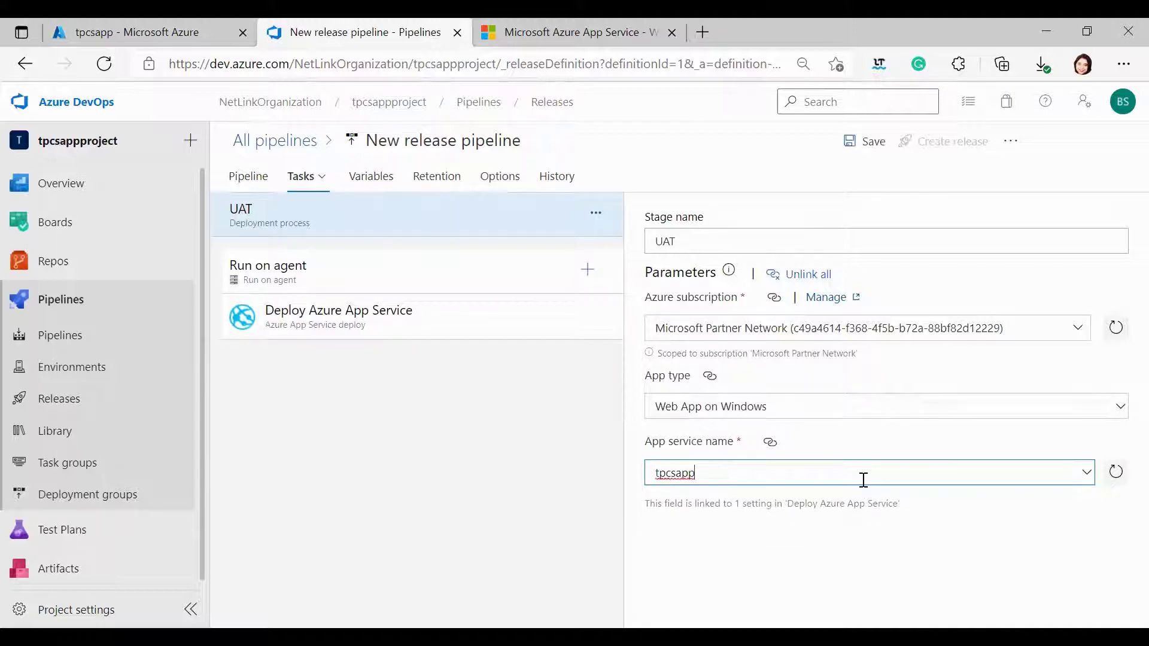
click(869, 150)
click(667, 425)
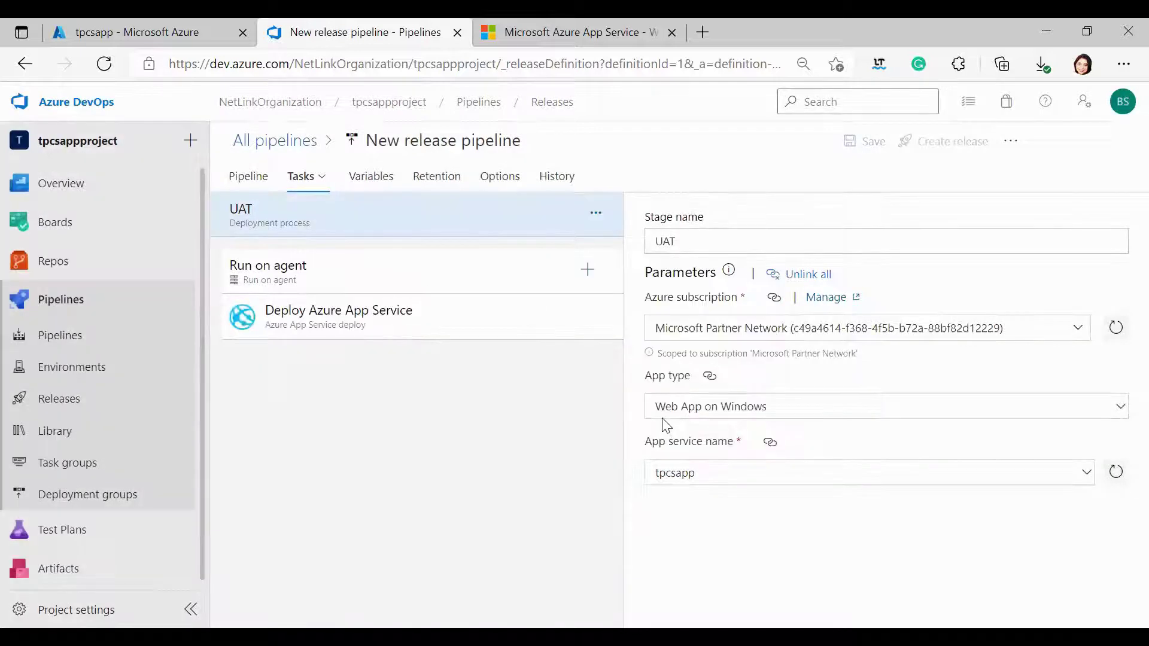
In the UAT stage's Deploy Azure App Service task, enable deployment to a slot and choose the aditi resource group.
click(341, 330)
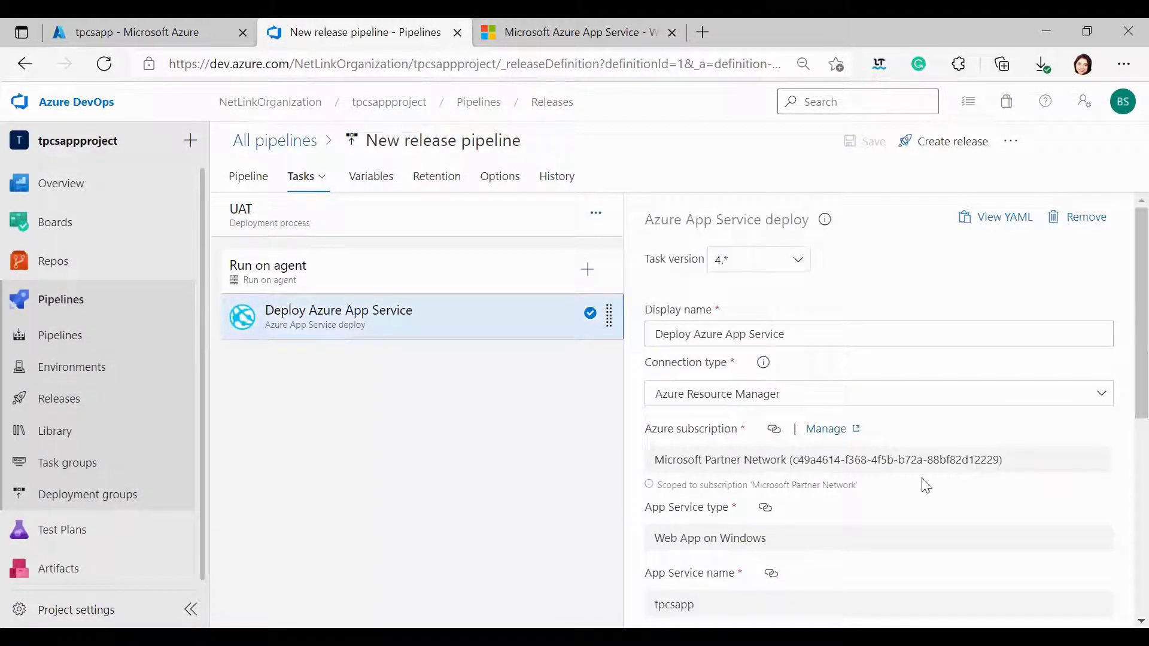
scroll(925, 485, down, 5)
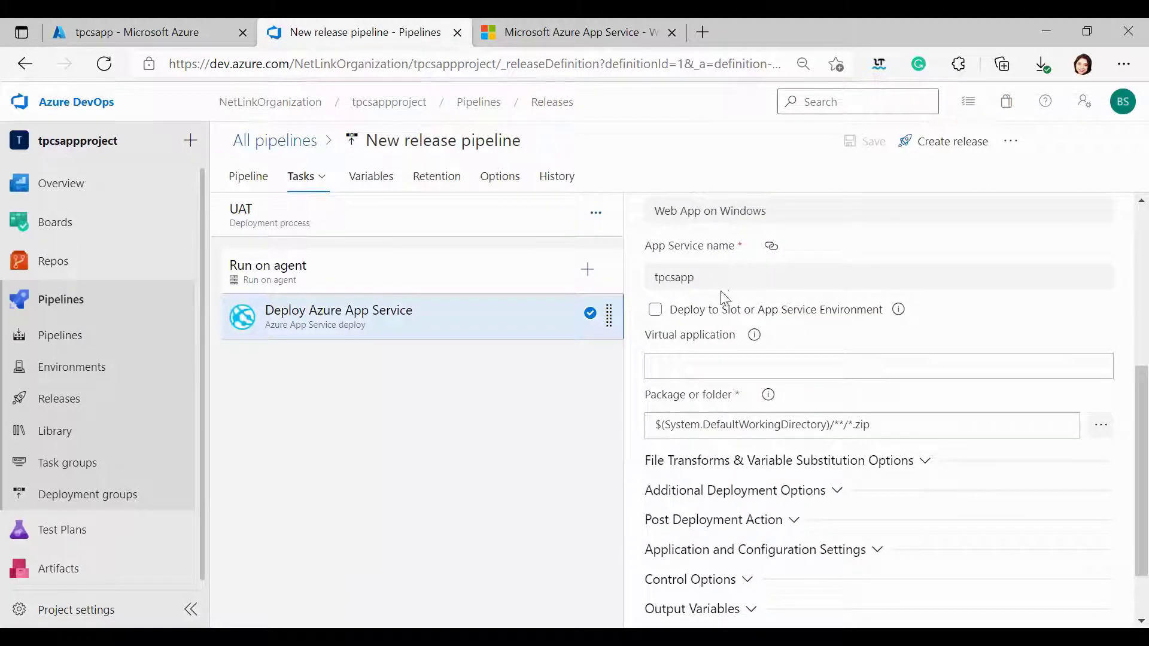
click(655, 310)
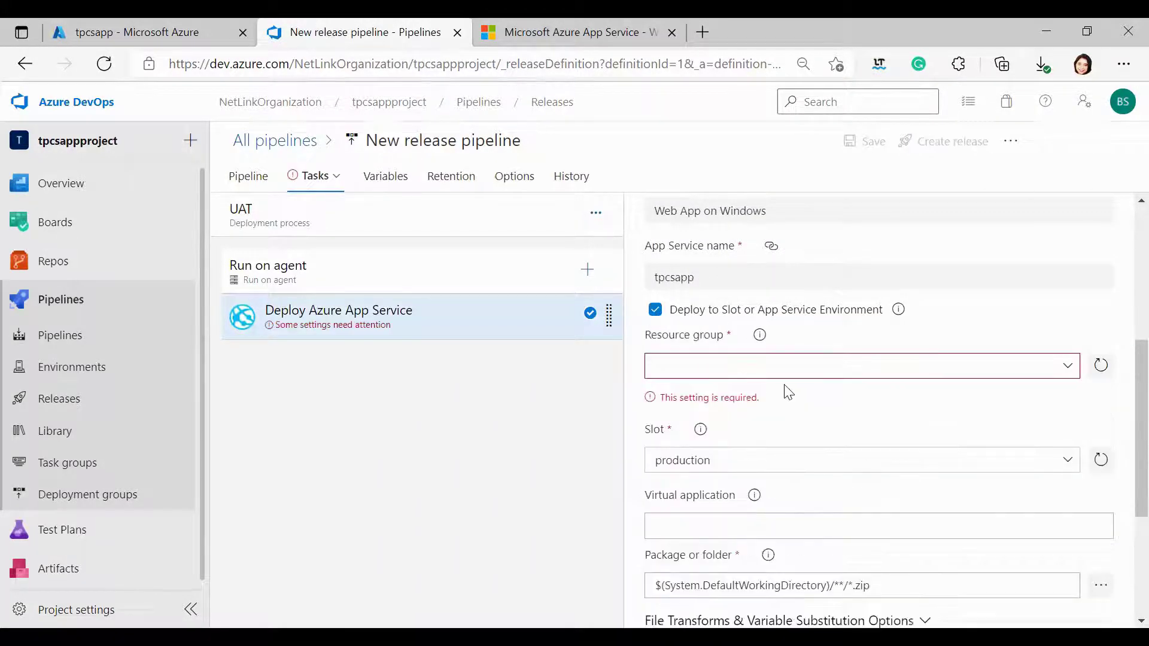
click(776, 366)
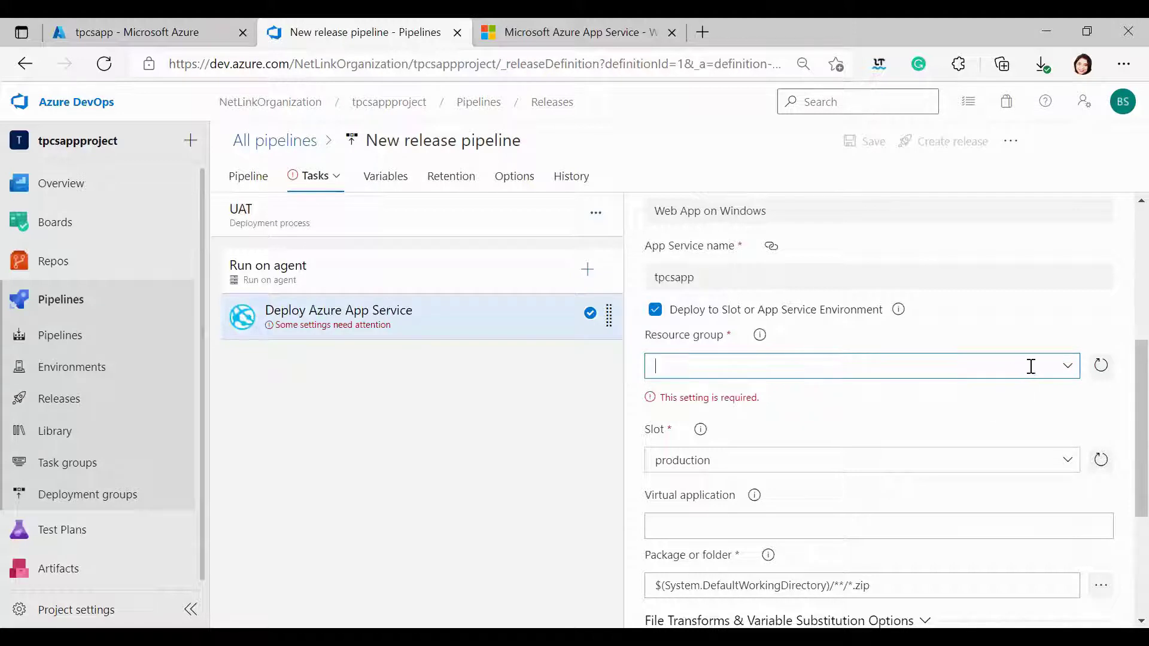
click(1068, 366)
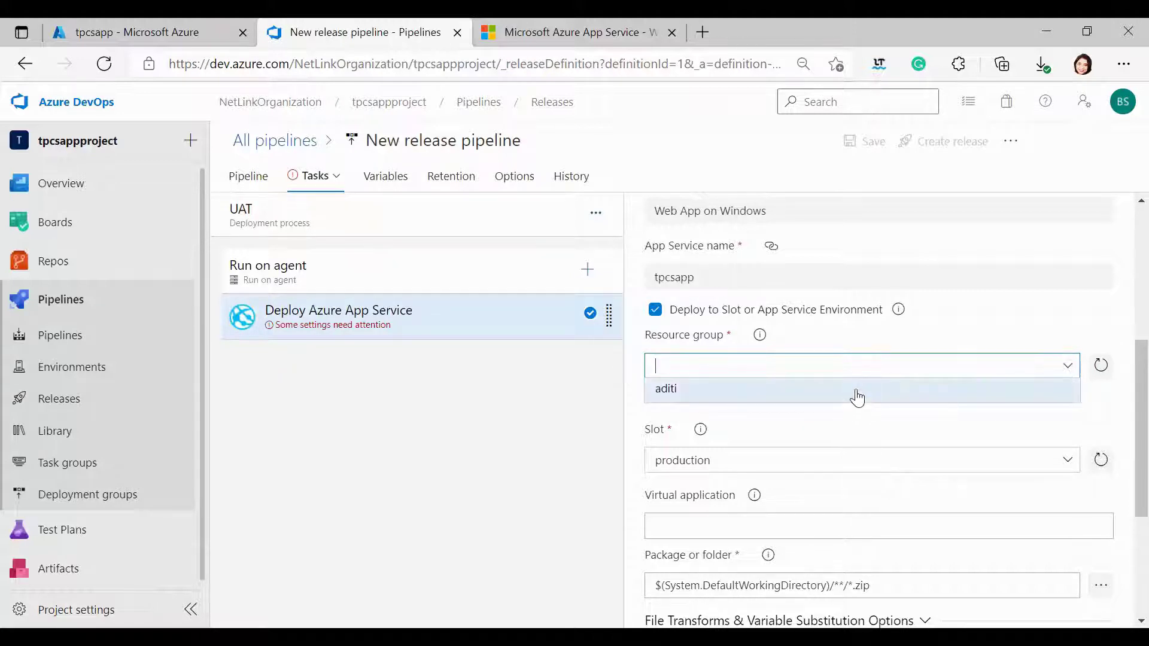
click(858, 396)
Set the UAT deploy task's target slot to UAT and save the release pipeline.
scroll(846, 441, down, 2)
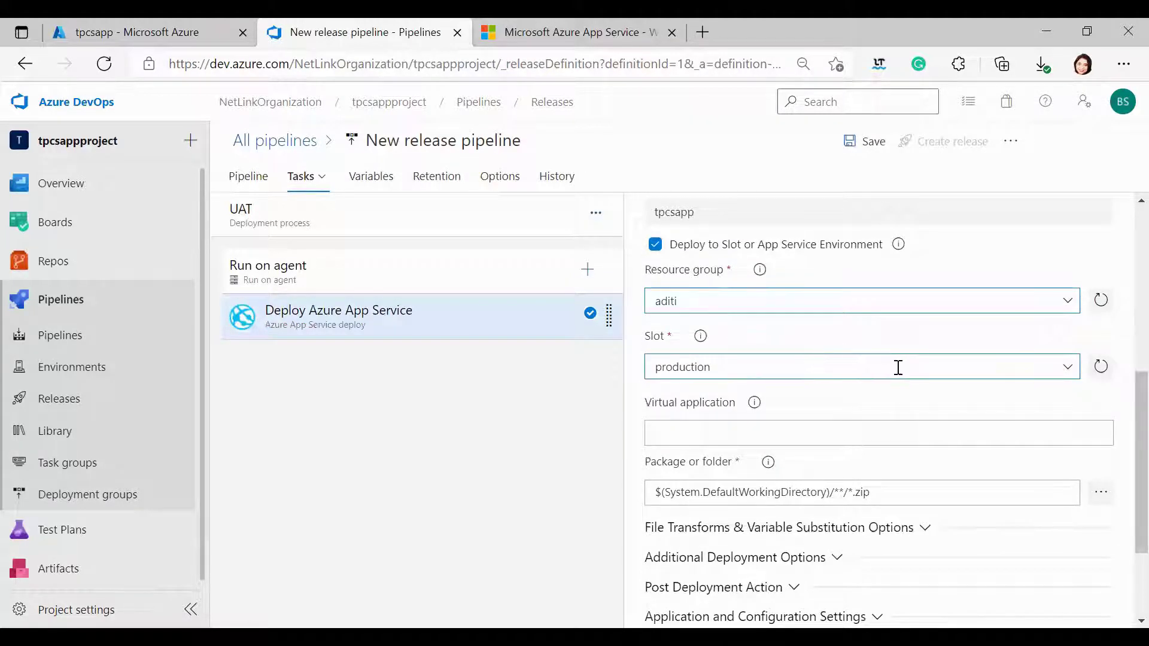
click(1067, 367)
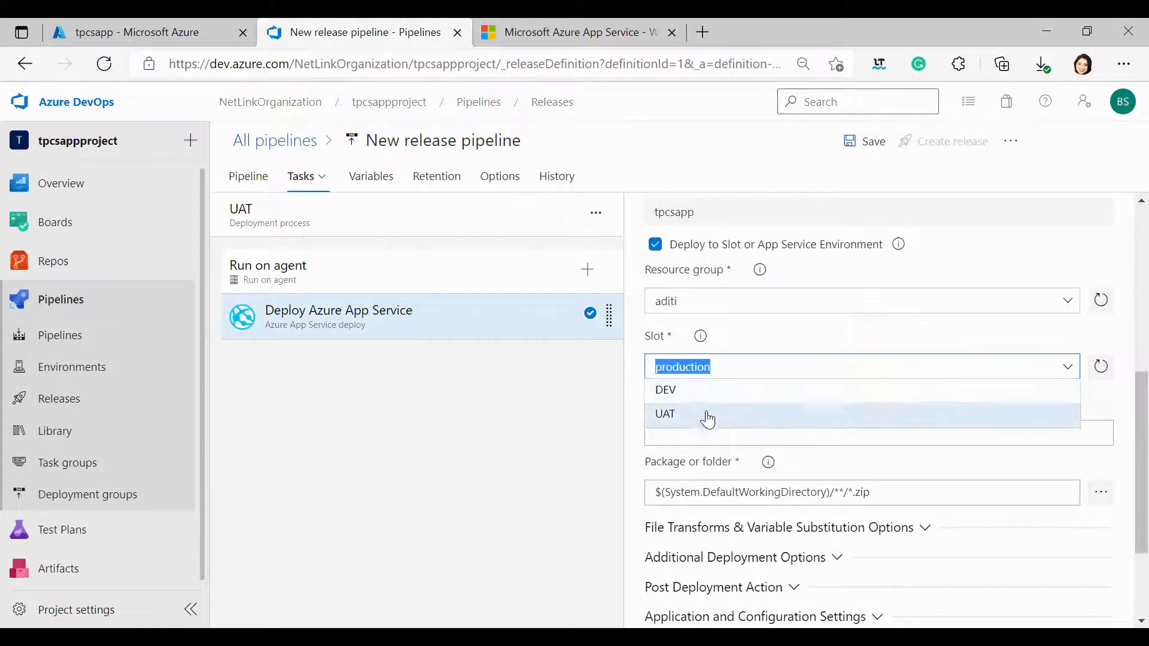
click(697, 418)
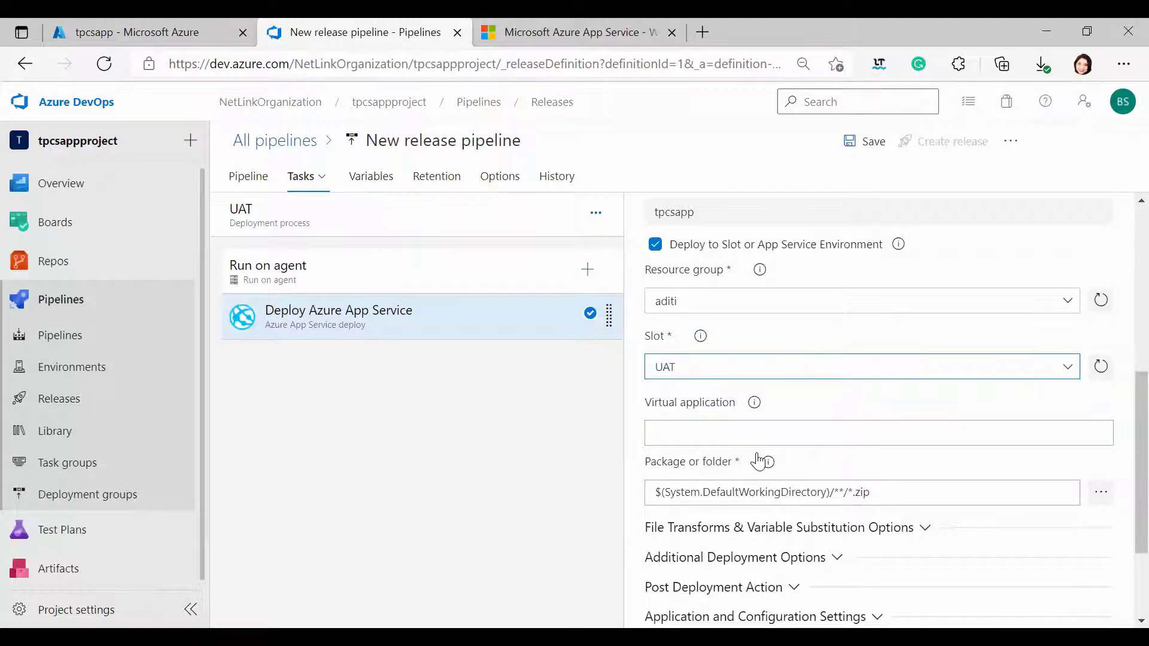
scroll(759, 437, down, 1)
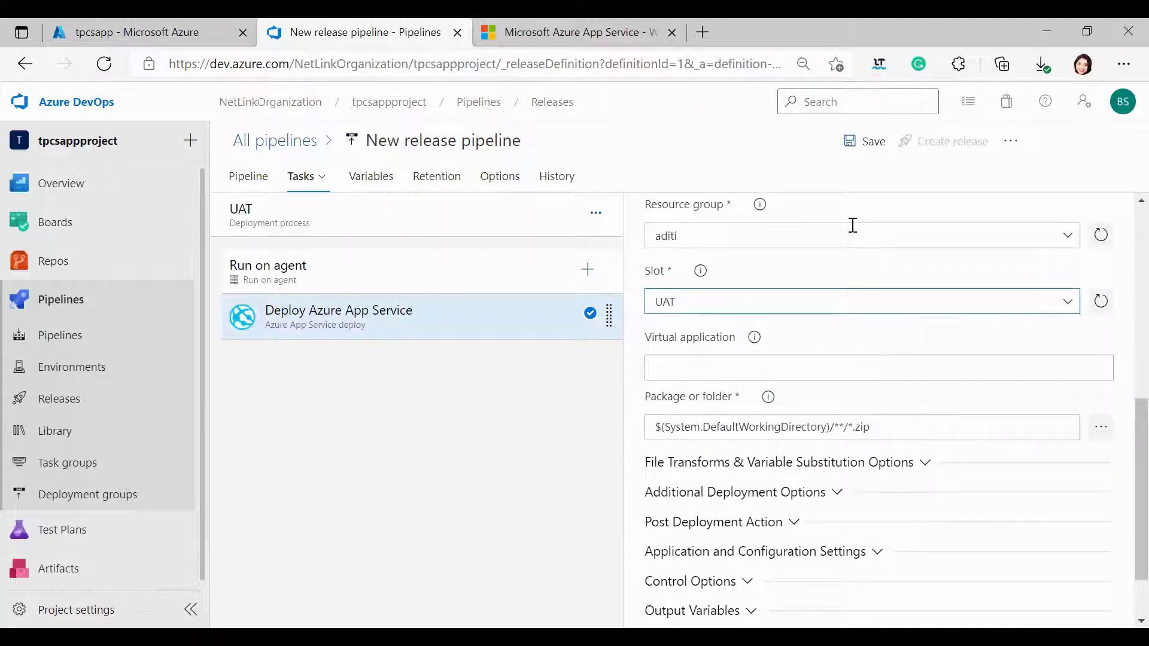
click(854, 142)
click(628, 424)
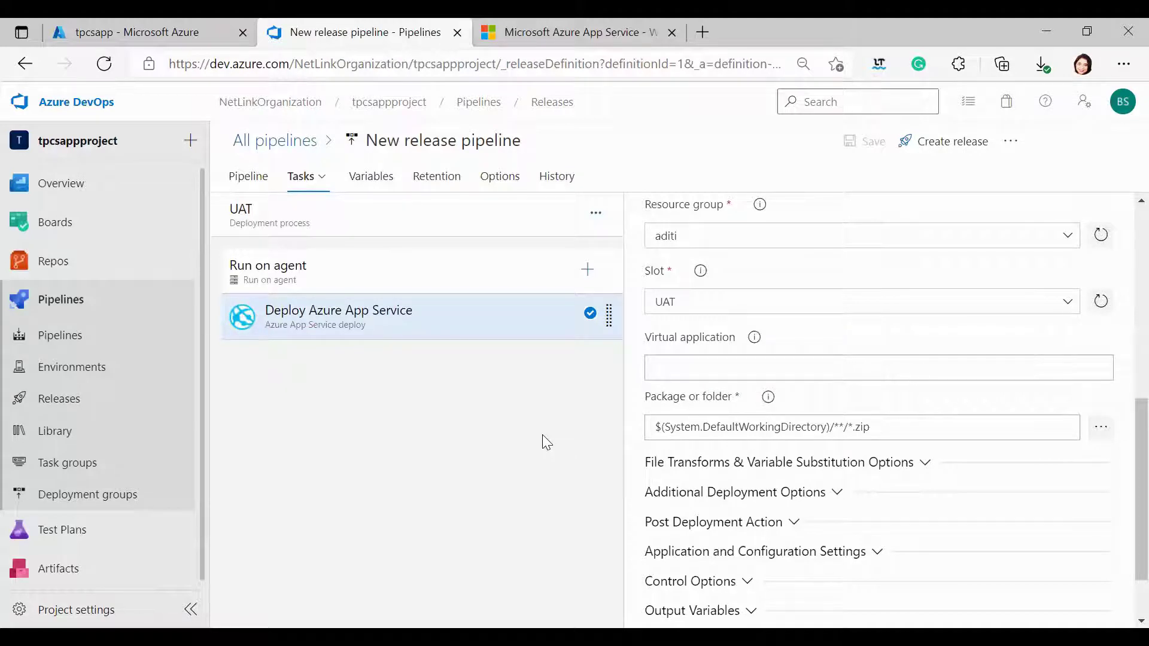
Add a third stage after UAT using the Azure App Service deployment template.
click(249, 178)
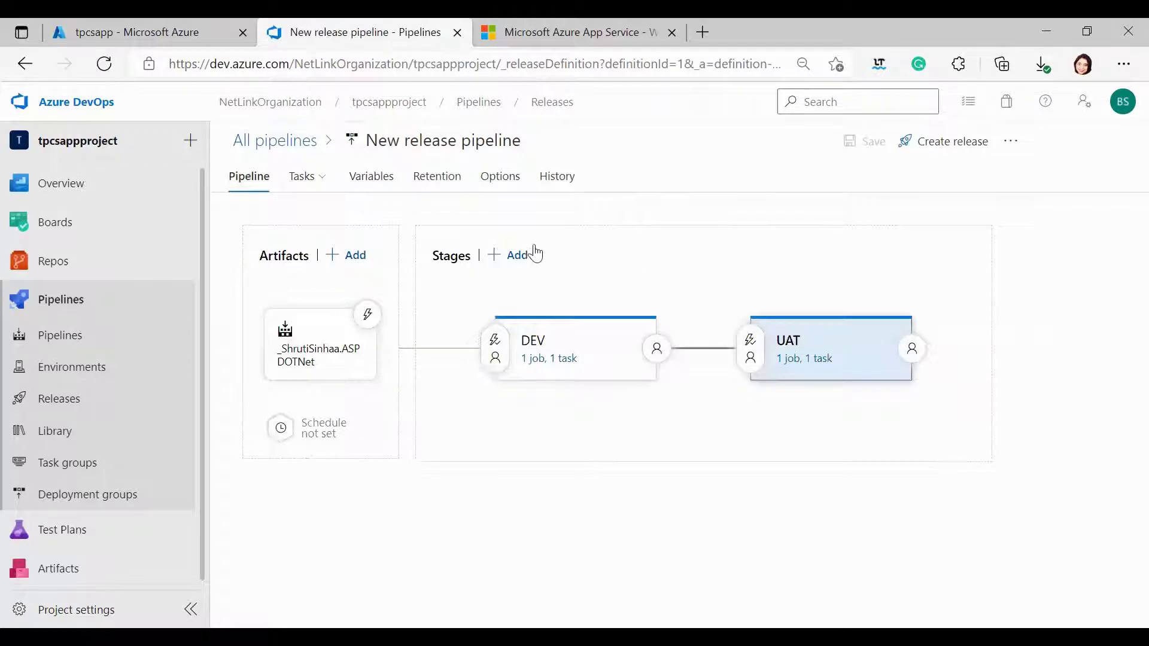
click(518, 256)
click(557, 294)
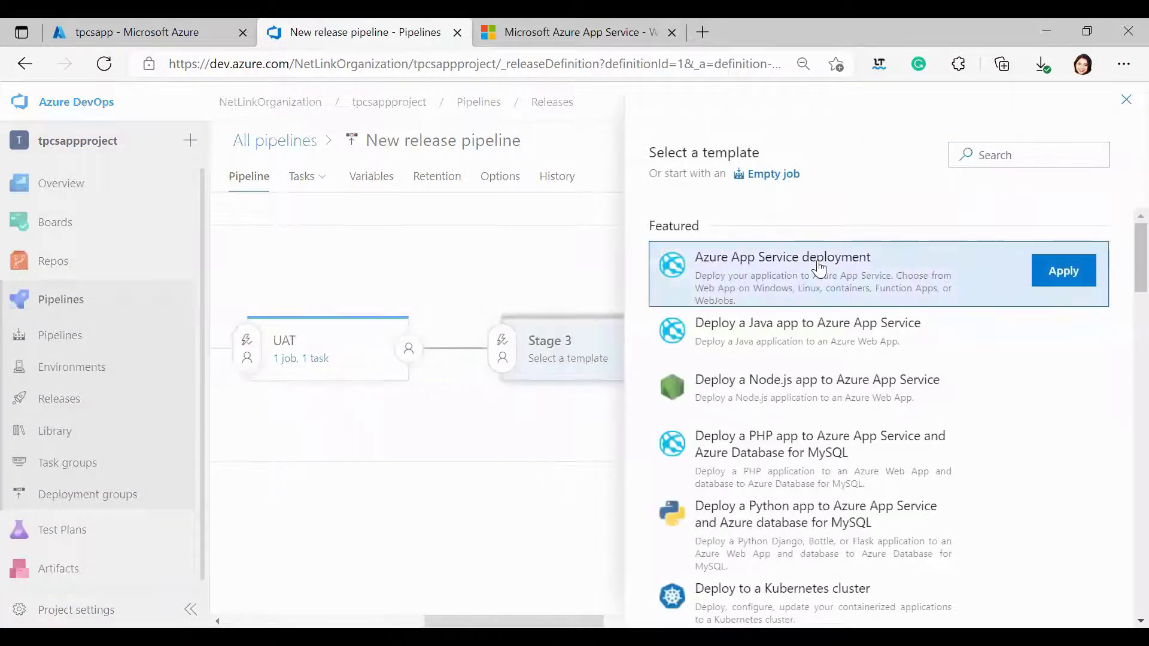
click(1060, 276)
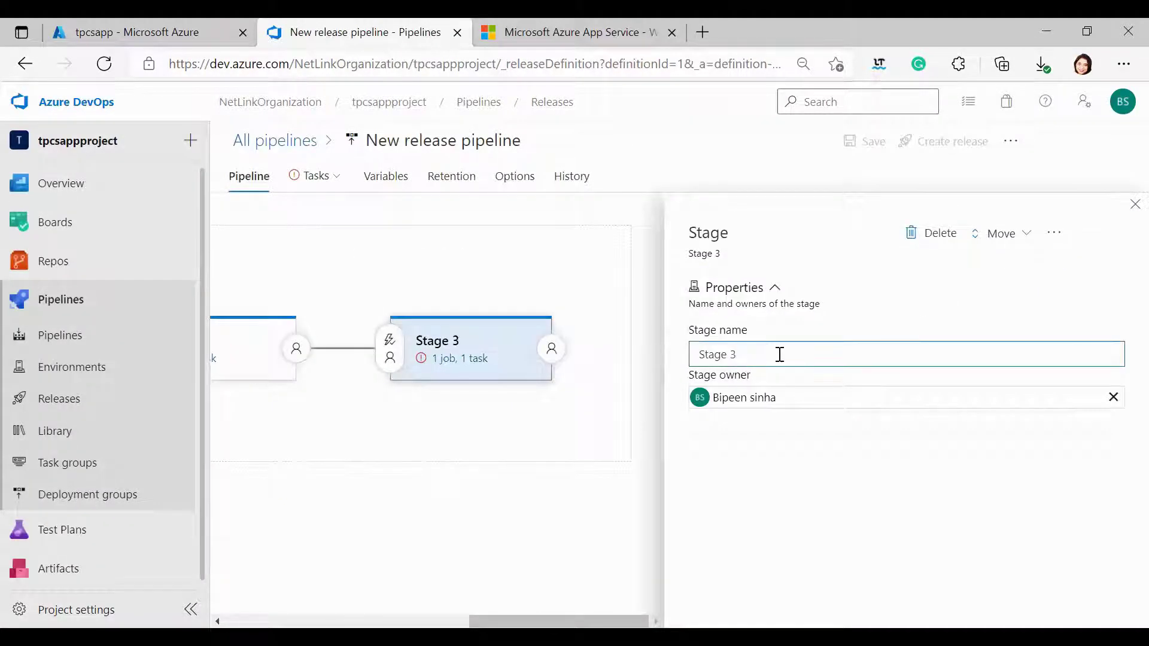
Name the third stage PROD and close its properties.
key(BackSpace)
key(BackSpace)
key(BackSpace)
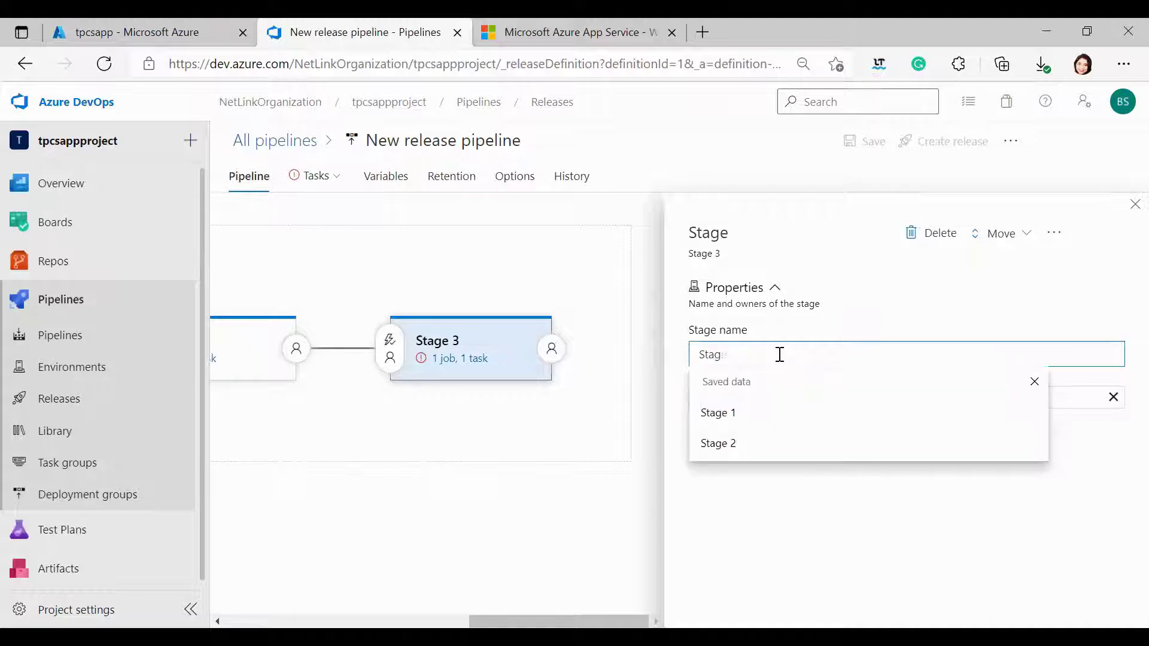
text(PROD)
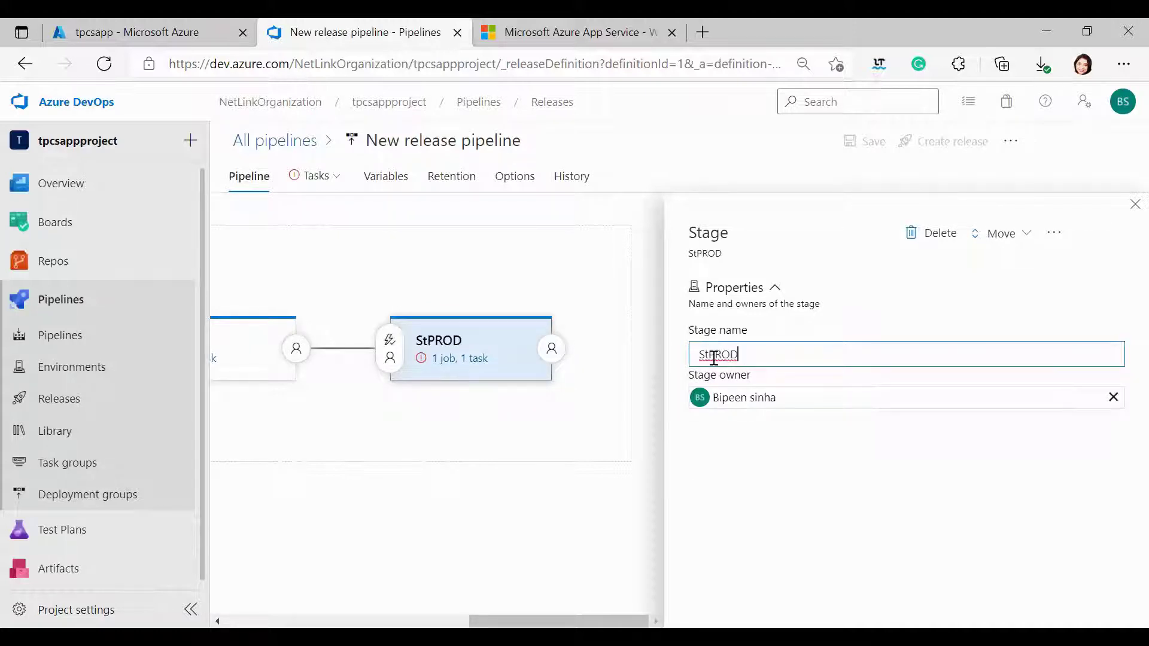
key(BackSpace)
key(BackSpace)
key(BackSpace)
text(P)
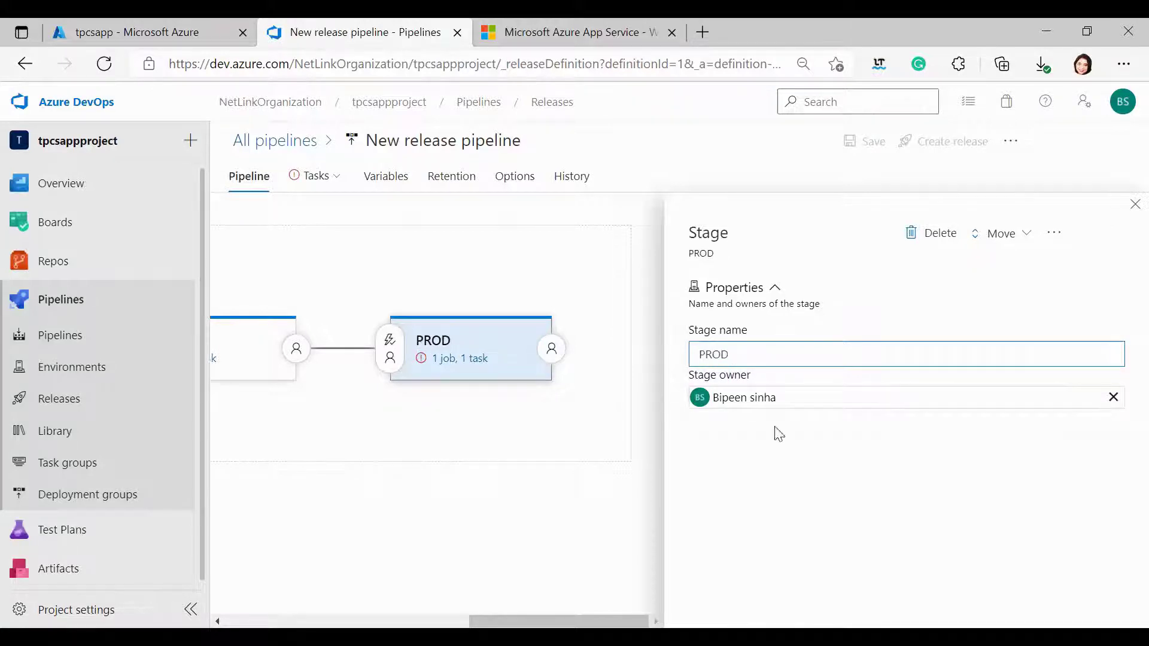
click(1134, 205)
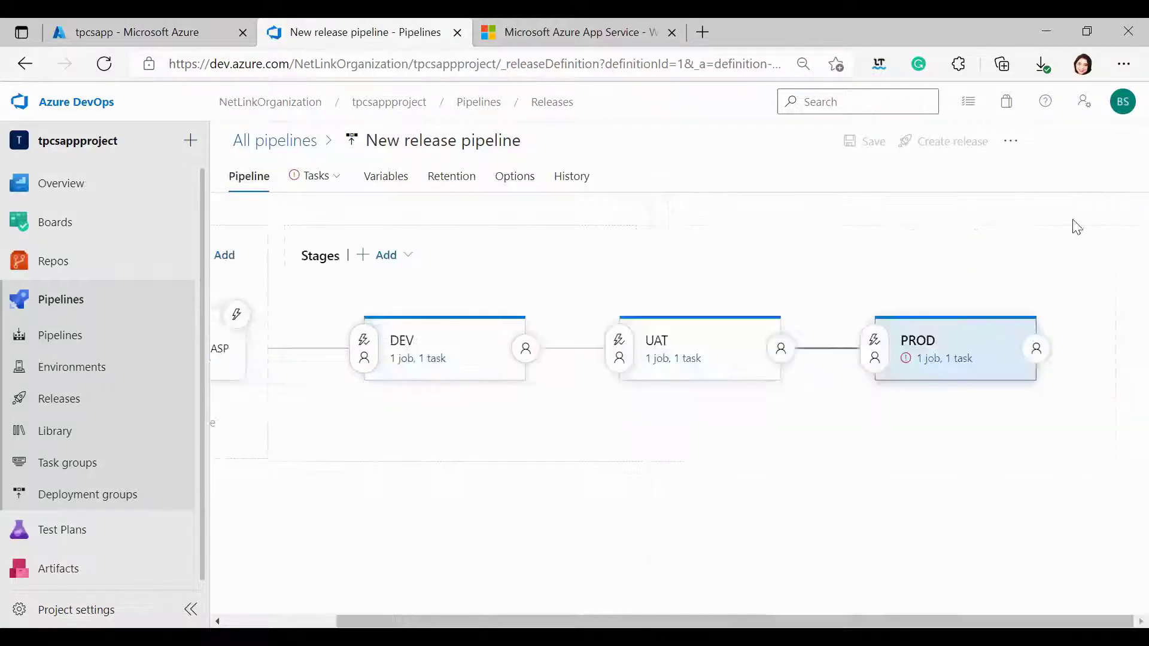
Set the PROD stage's subscription to the Microsoft Partner Network service connection and its app service to tpcsapp, and save the release pipeline.
click(928, 361)
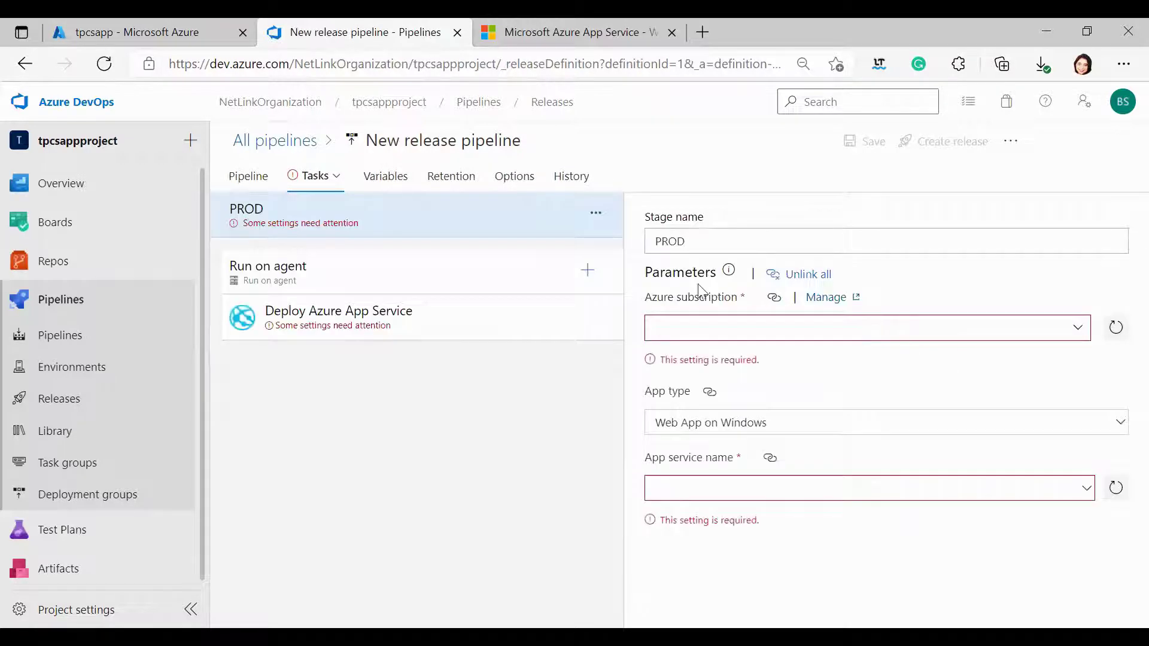
click(1077, 328)
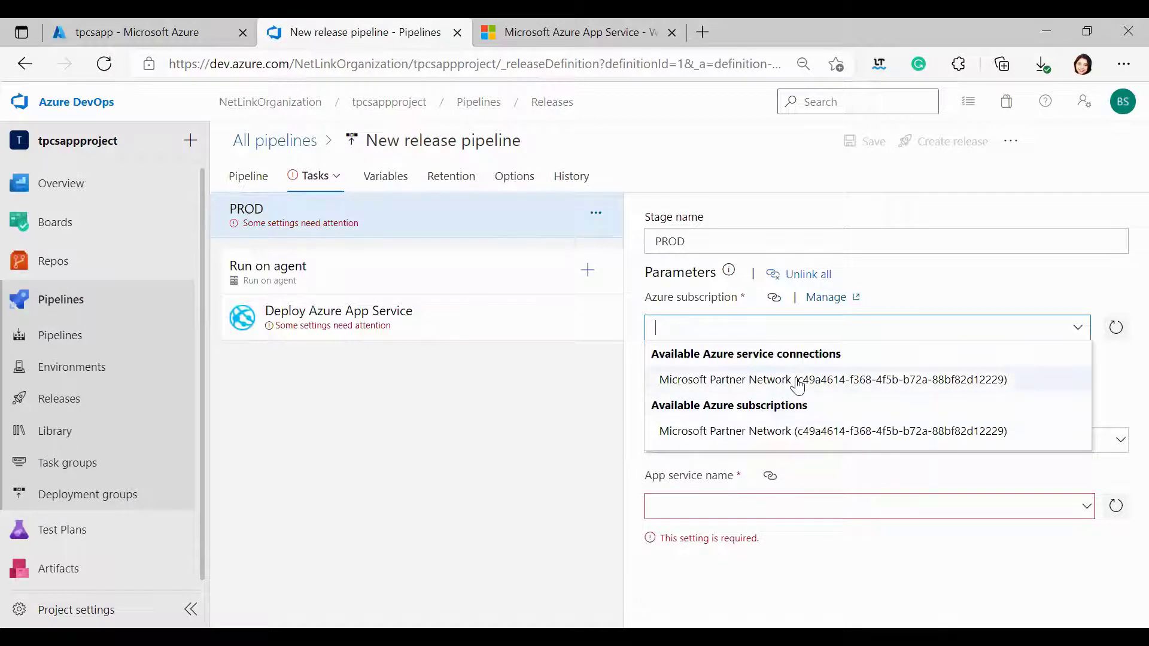
click(797, 386)
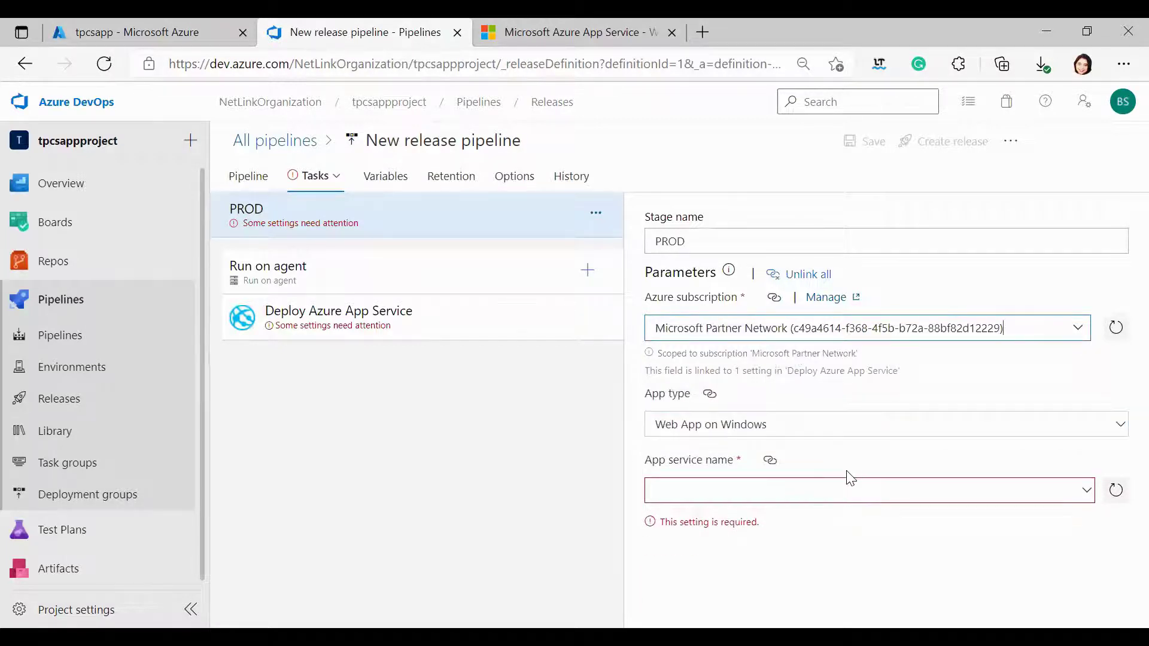
click(843, 488)
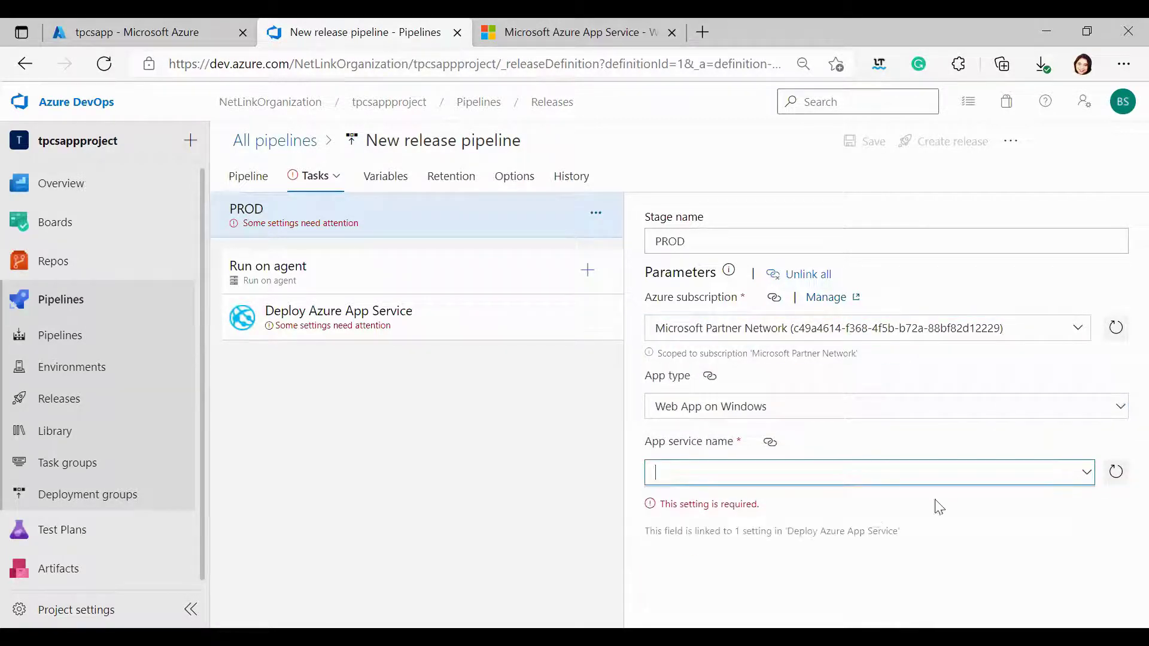
click(993, 501)
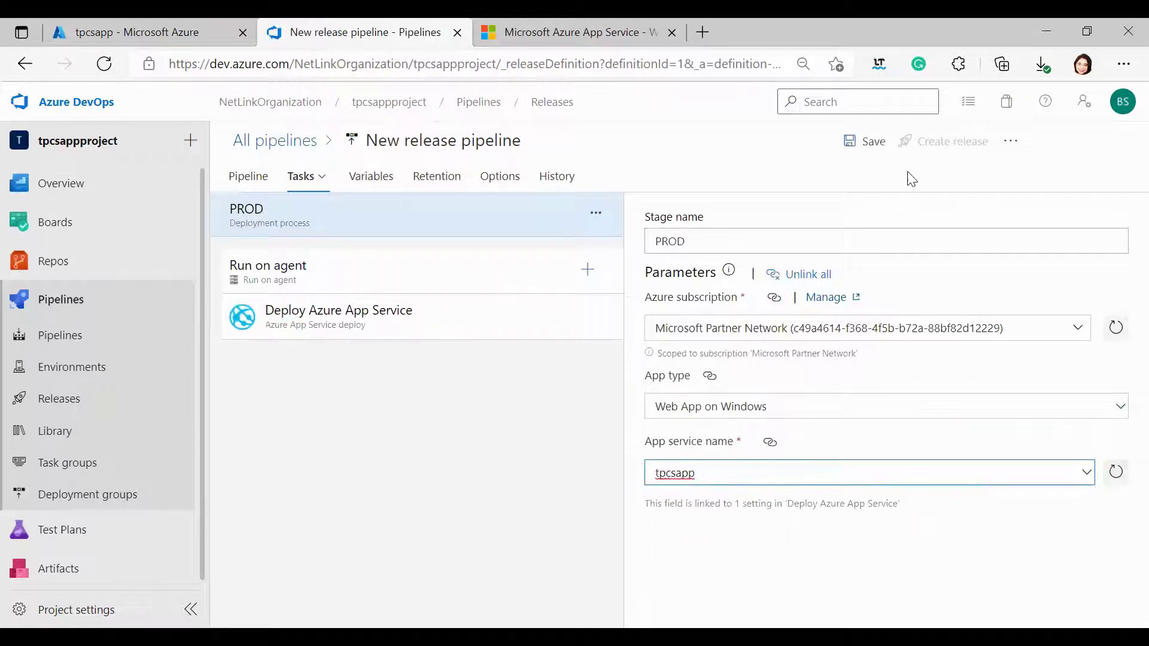
click(871, 147)
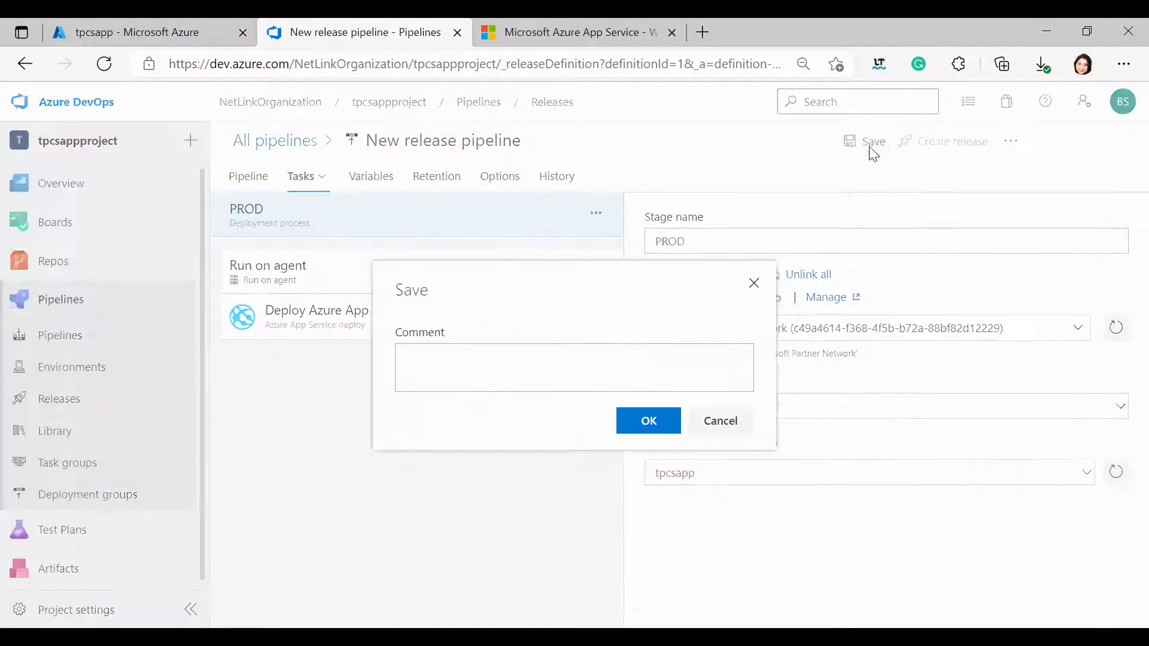
click(647, 420)
Review the slot deployment option in the PROD stage's Deploy Azure App Service task and the DEV stage's parameters.
click(354, 322)
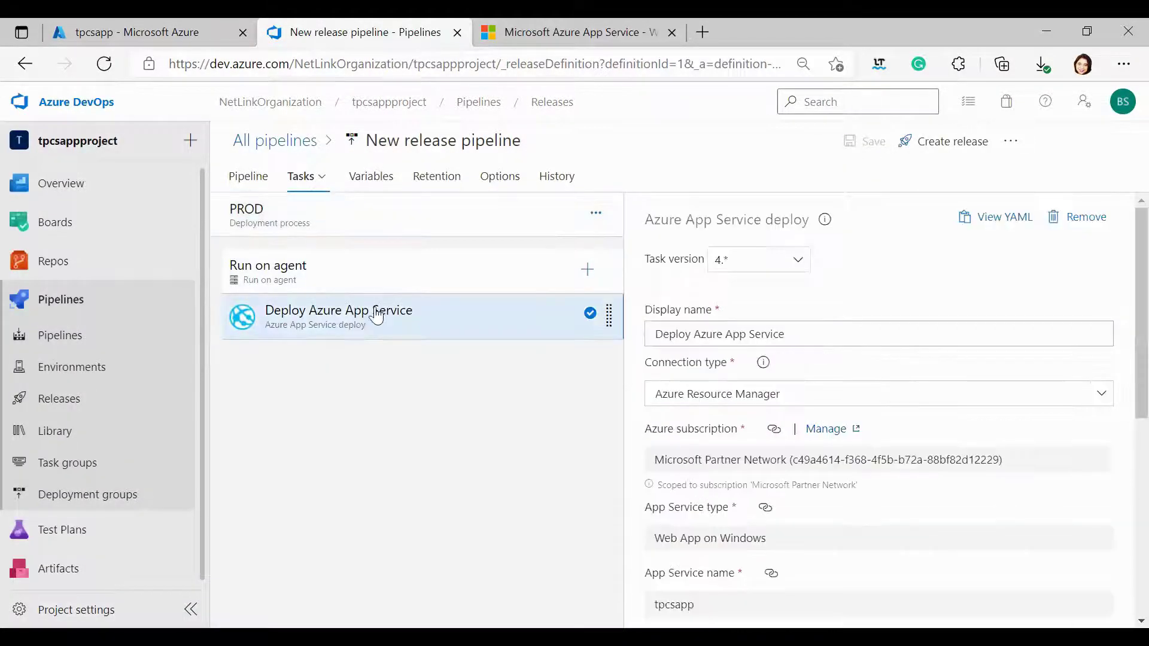
scroll(900, 472, down, 3)
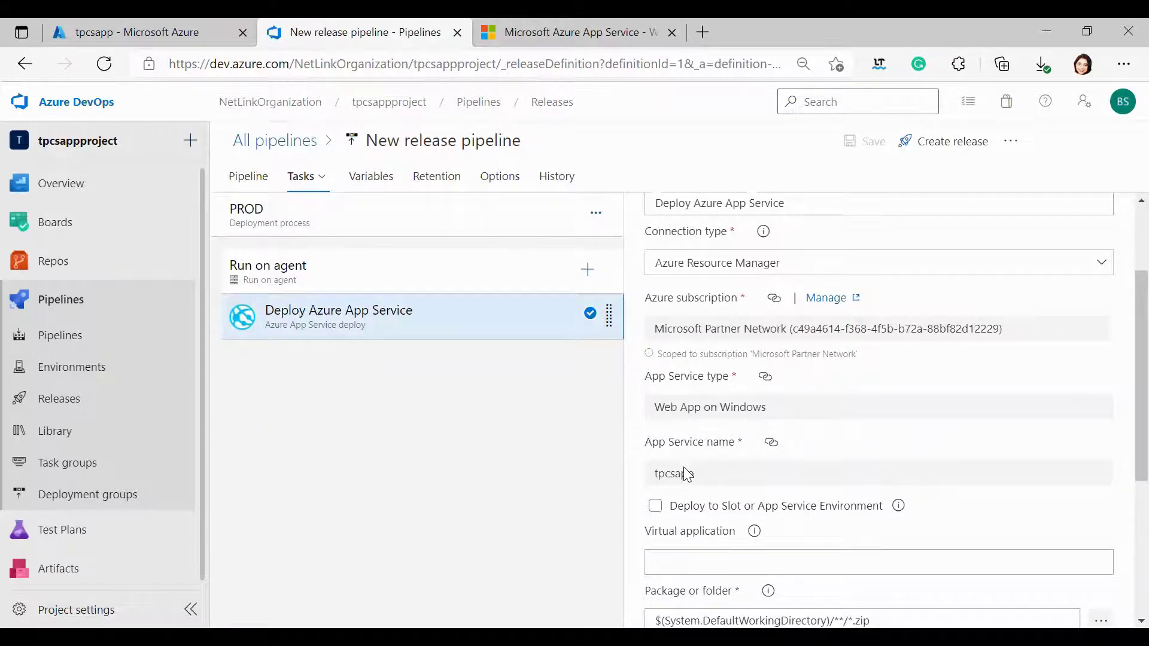
scroll(757, 488, down, 5)
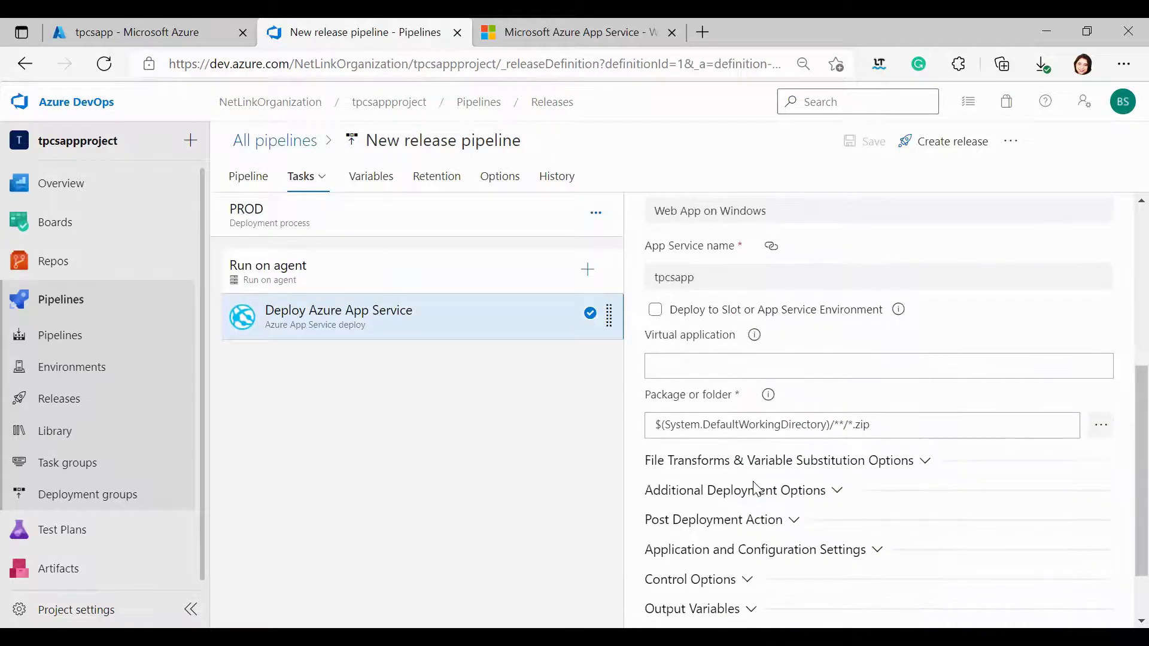
scroll(714, 399, up, 2)
scroll(714, 399, up, 1)
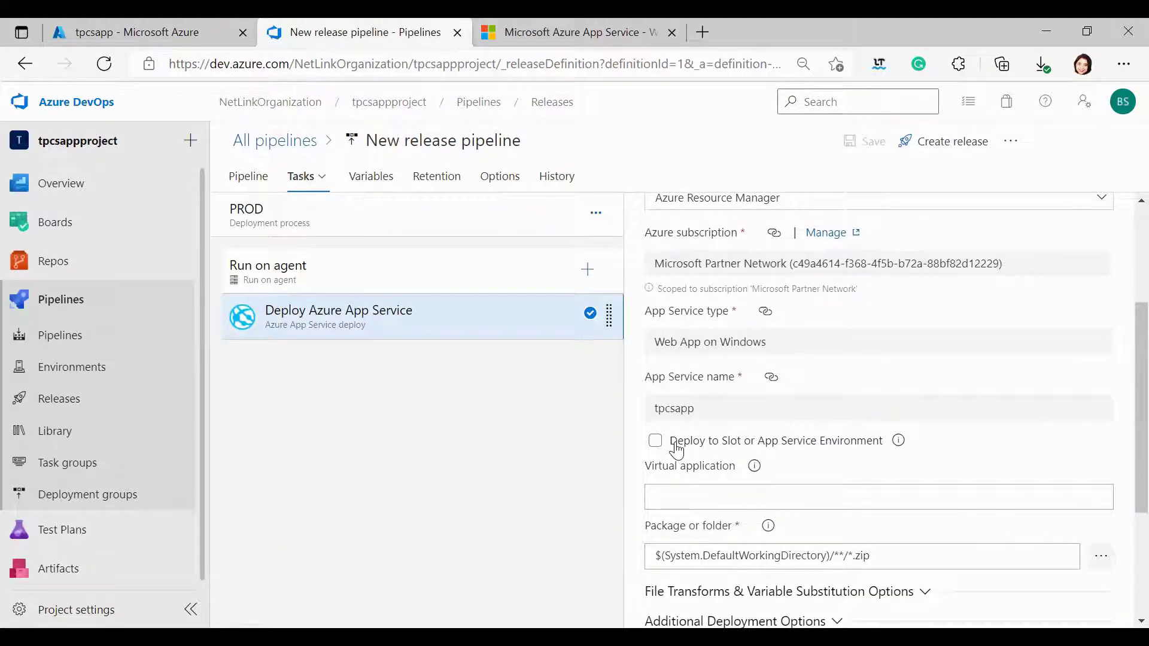
click(244, 179)
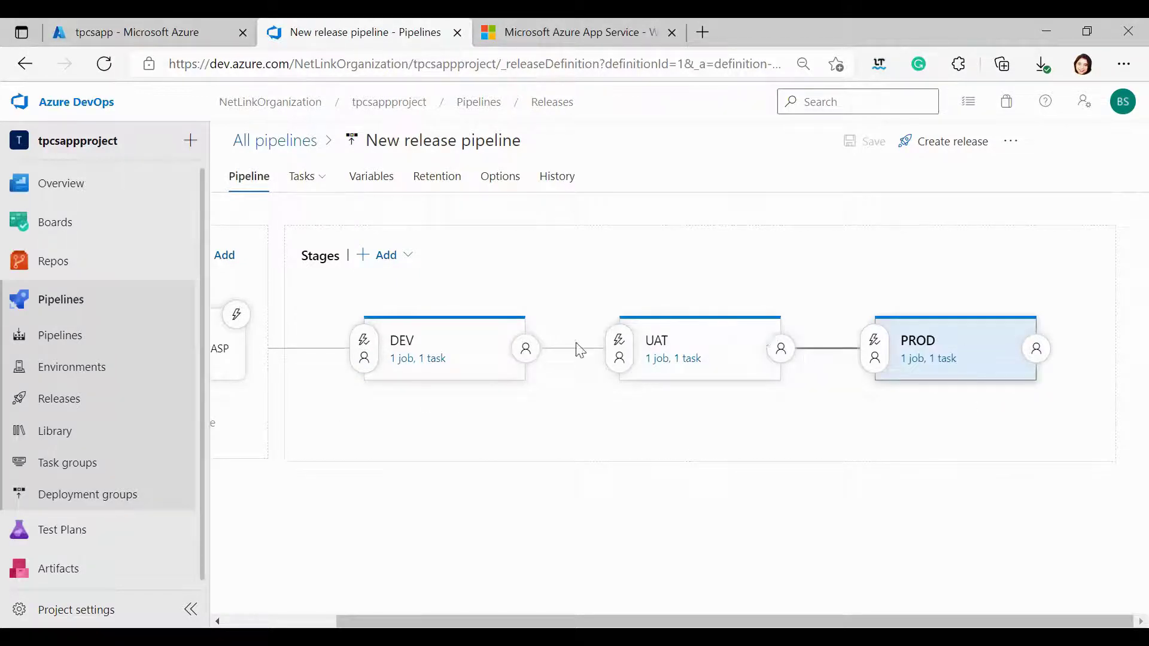
mouse_move(434, 406)
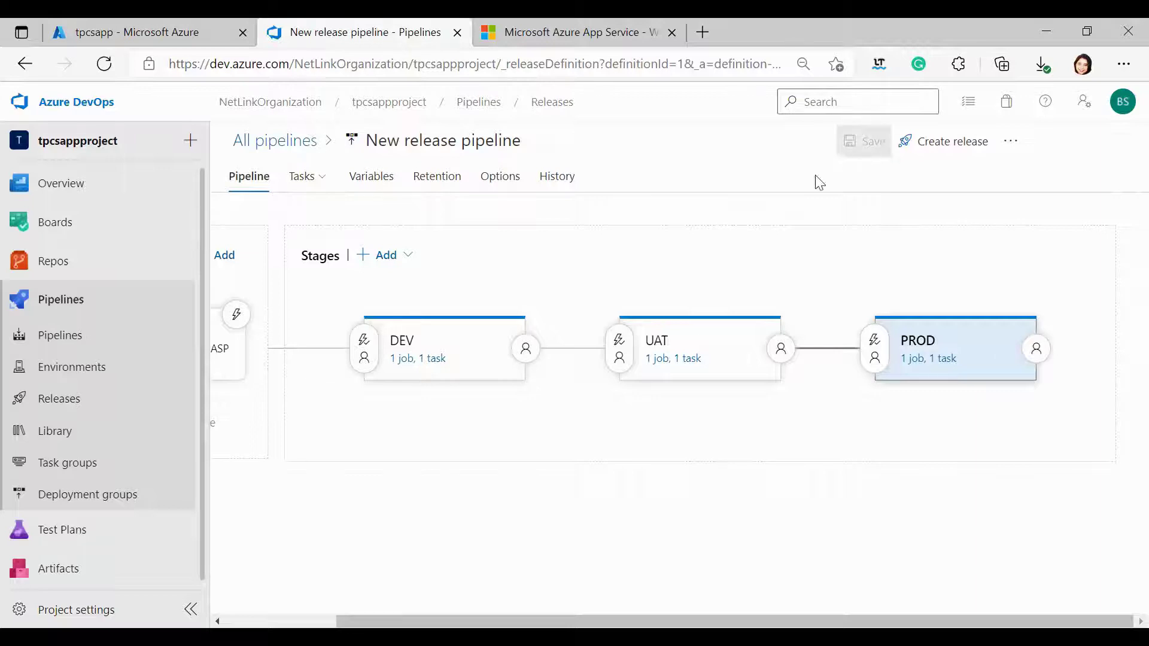
click(437, 358)
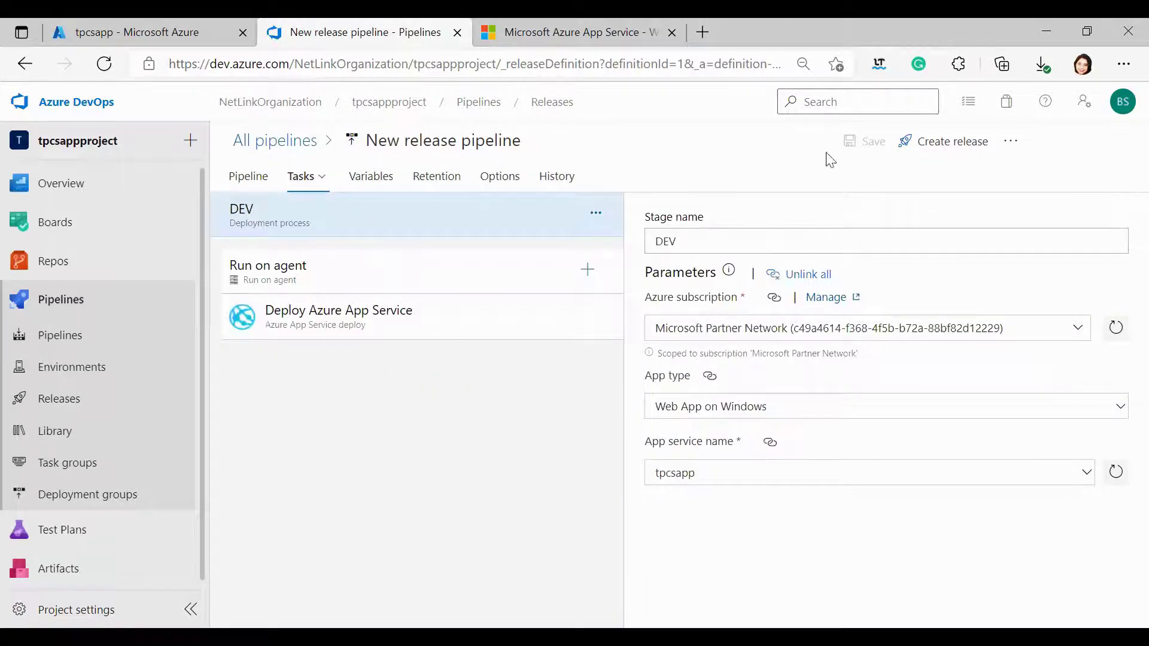
Create a new release from the pipeline with the PROD stage's trigger changed from automated to manual.
click(928, 142)
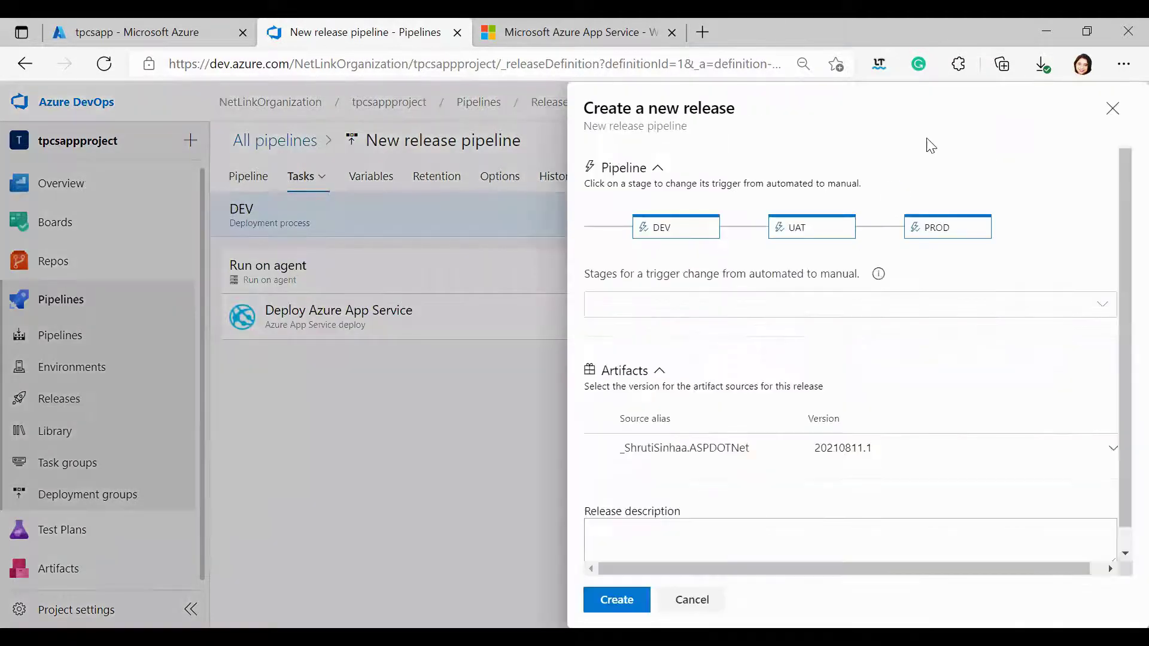
scroll(704, 445, down, 1)
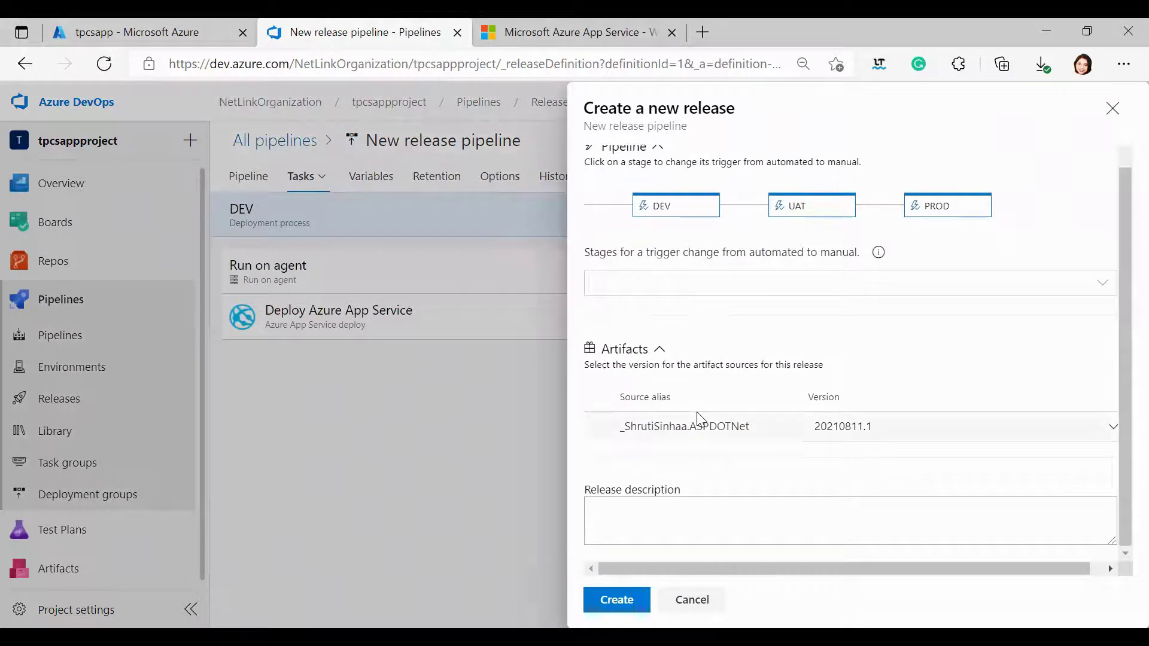
click(671, 286)
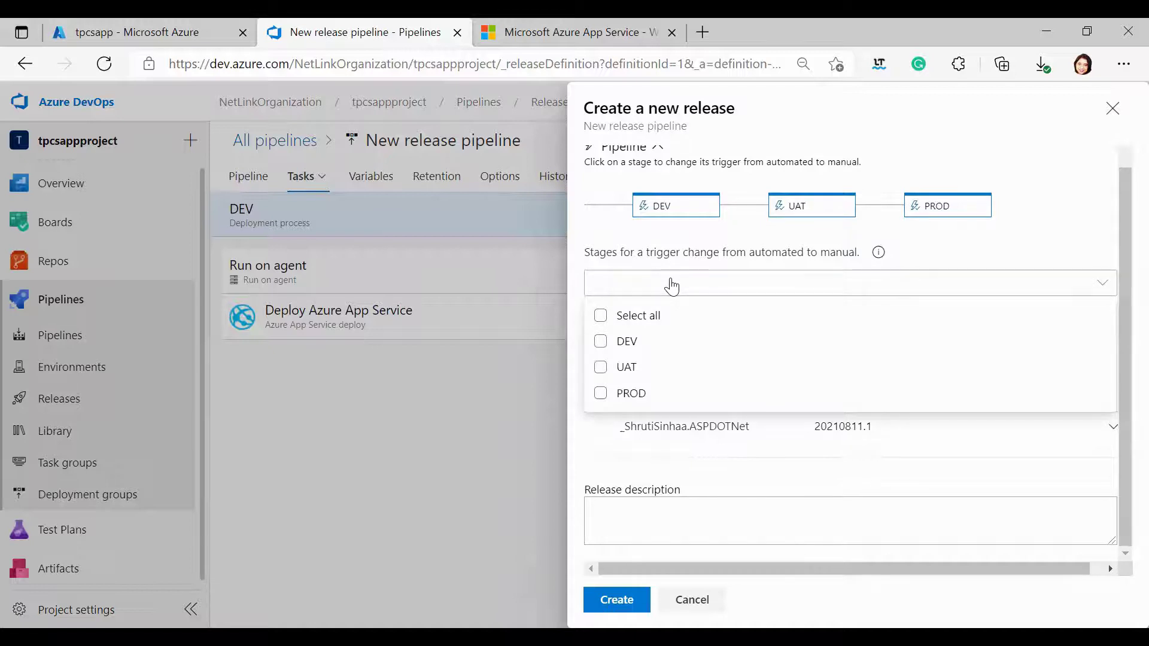
click(601, 395)
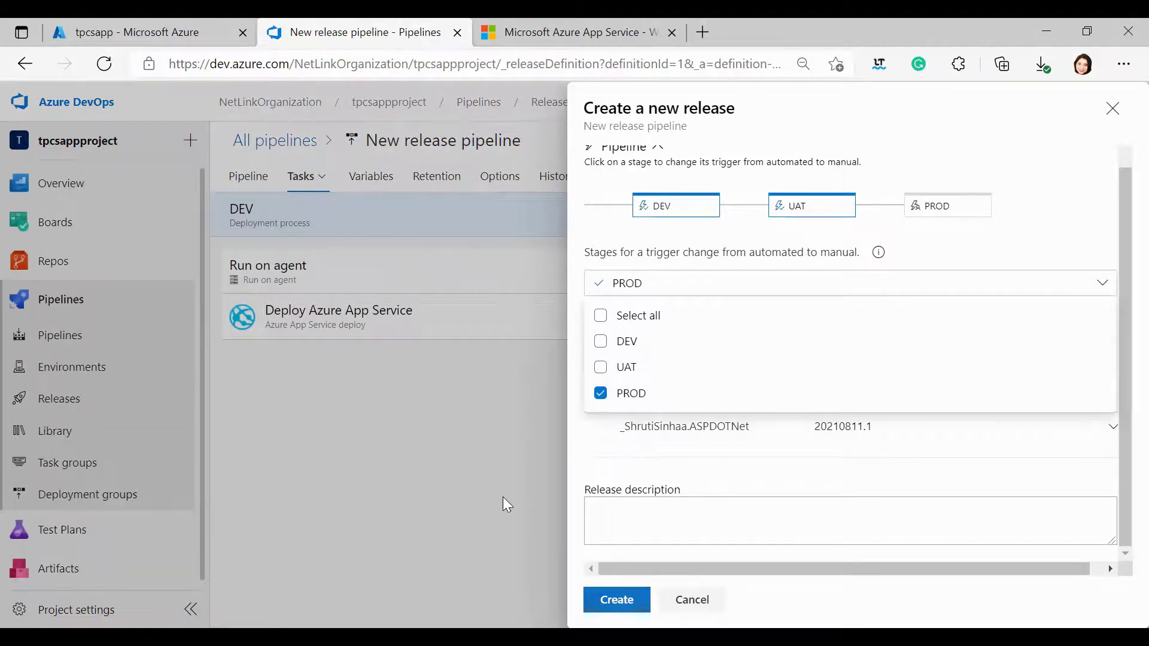
click(625, 594)
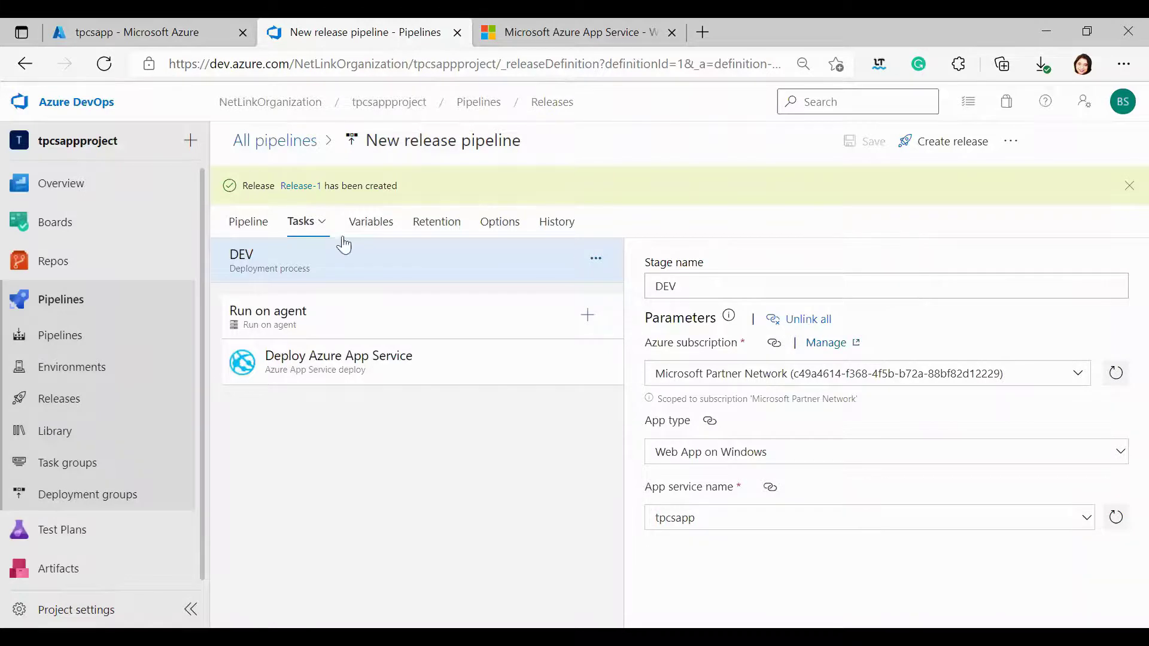
Open the newly created release and check the DEV stage's deployment logs, refreshing their progress.
click(295, 186)
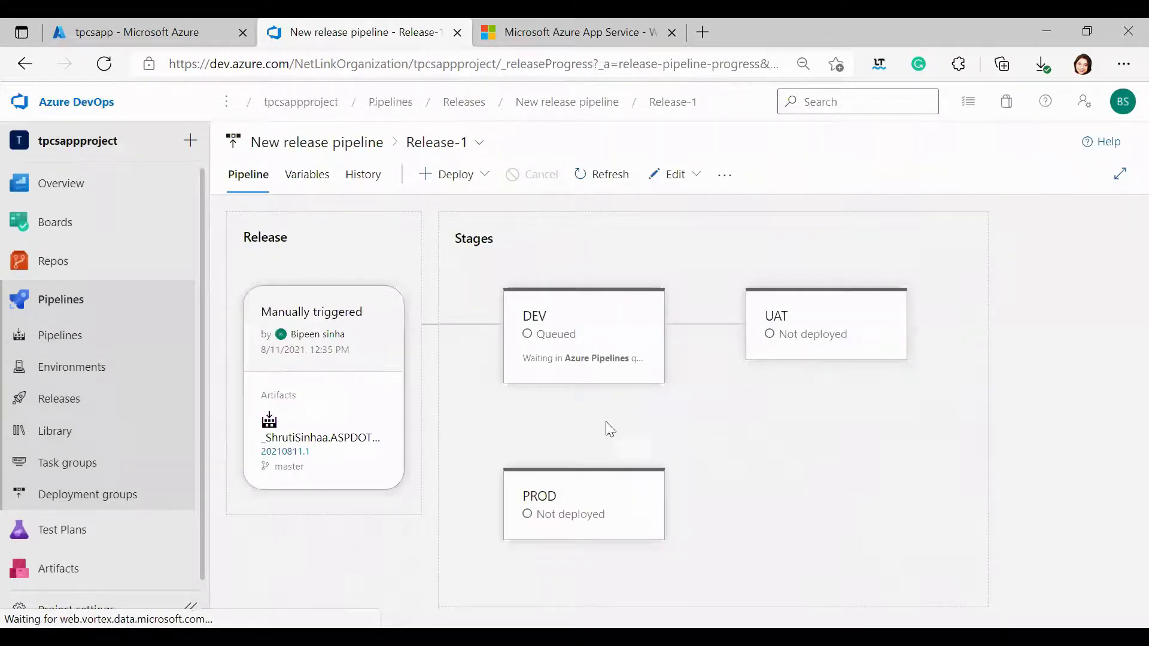
mouse_move(855, 353)
mouse_move(595, 333)
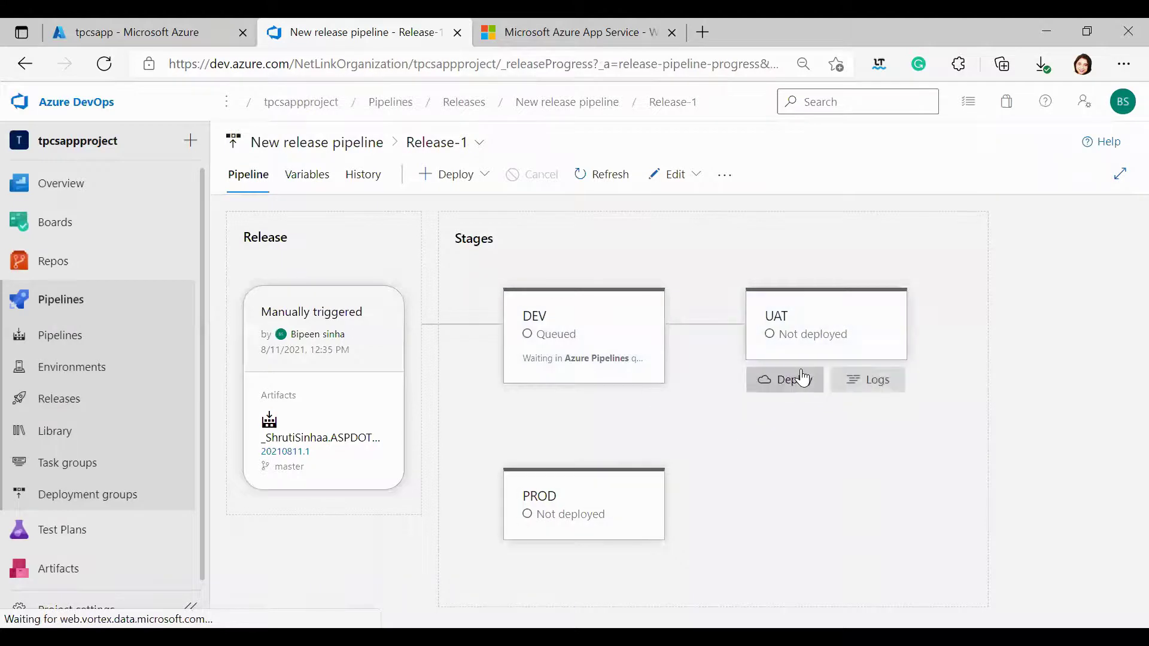
mouse_move(648, 537)
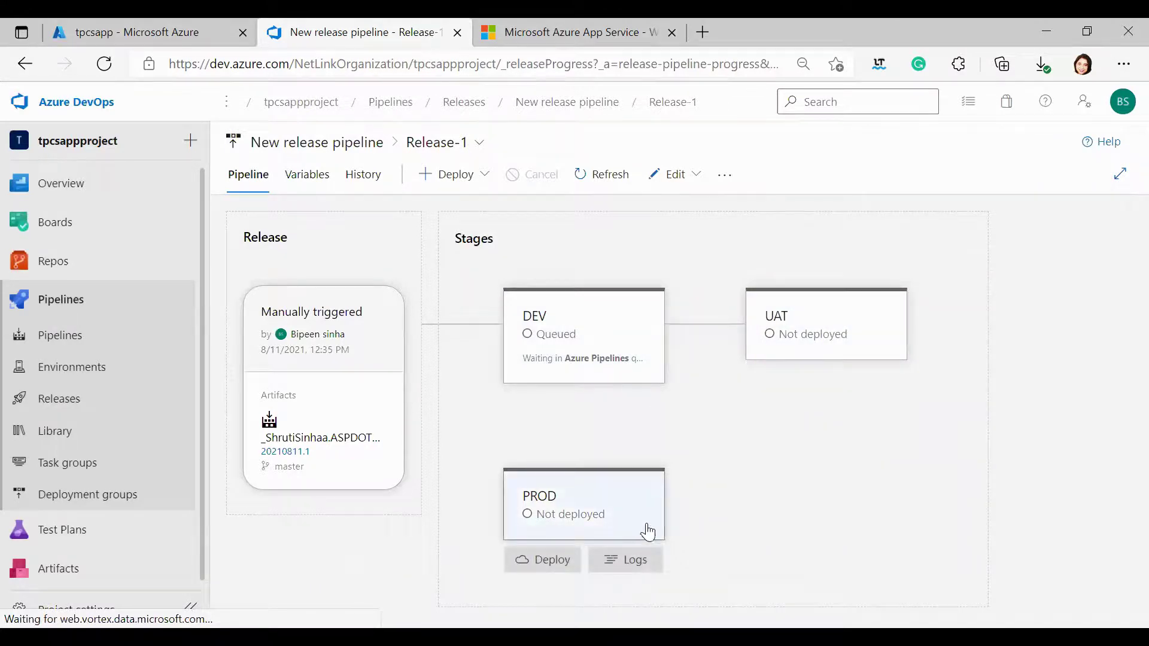
click(567, 345)
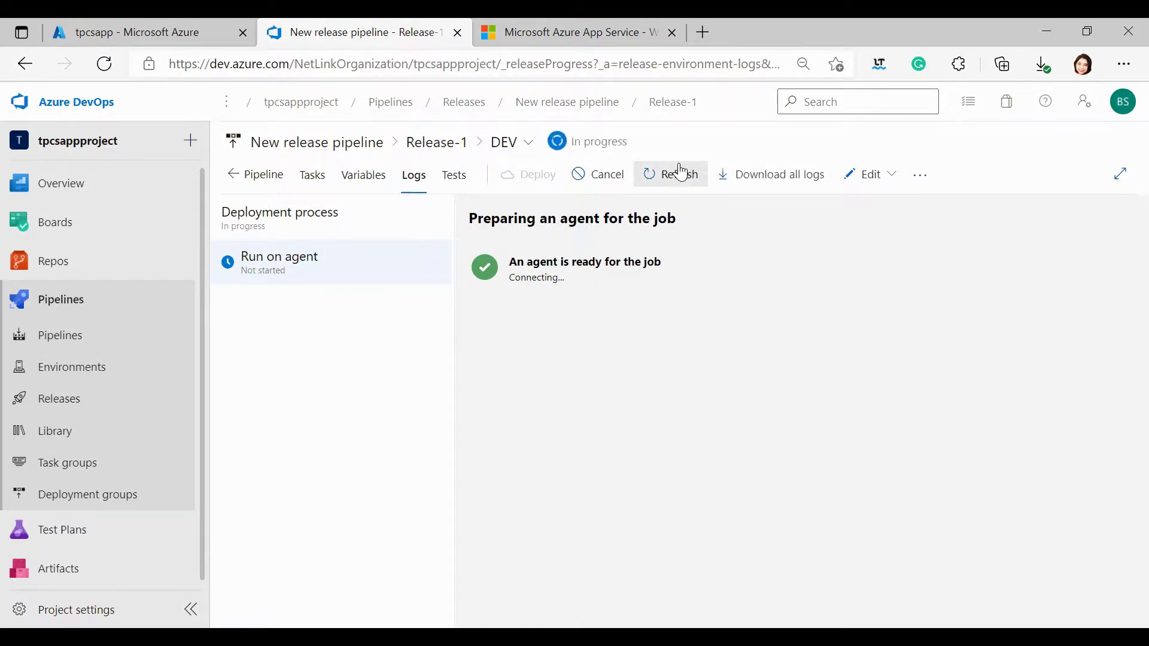
click(681, 172)
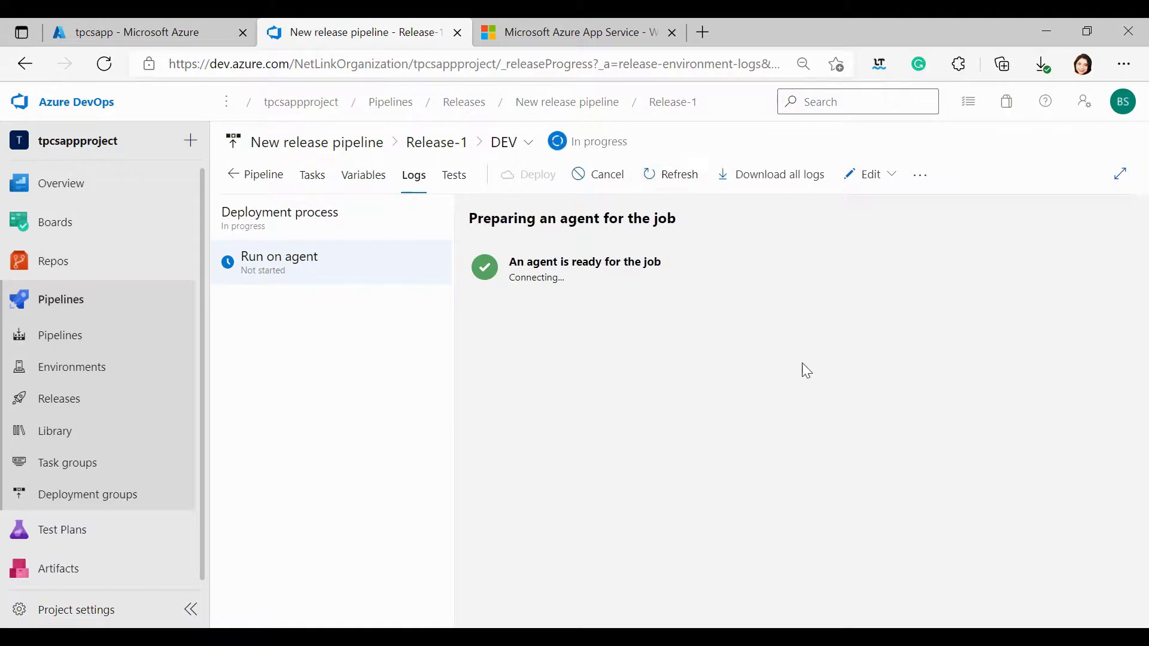